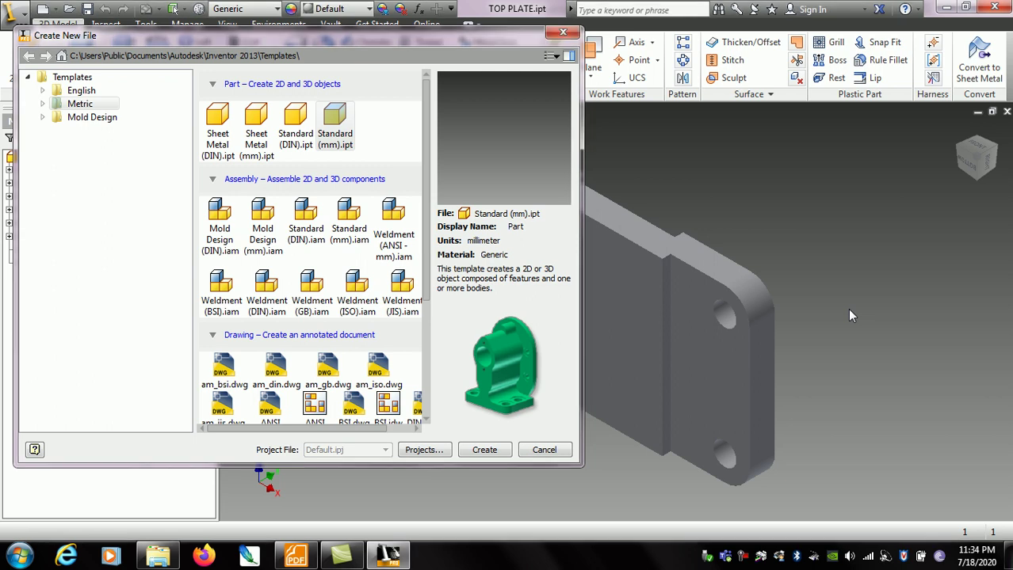
# Switch to CASTER.pdf in Foxit Reader and examine part 1's dimensioned views and the isometric view
pyautogui.click(295, 555)
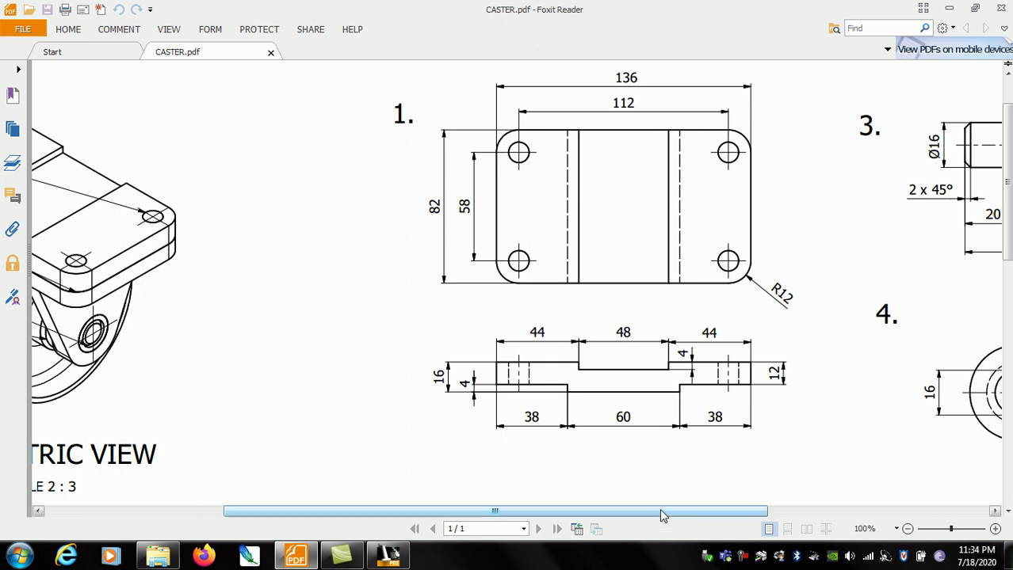
pyautogui.moveTo(663, 515); pyautogui.dragTo(698, 516)
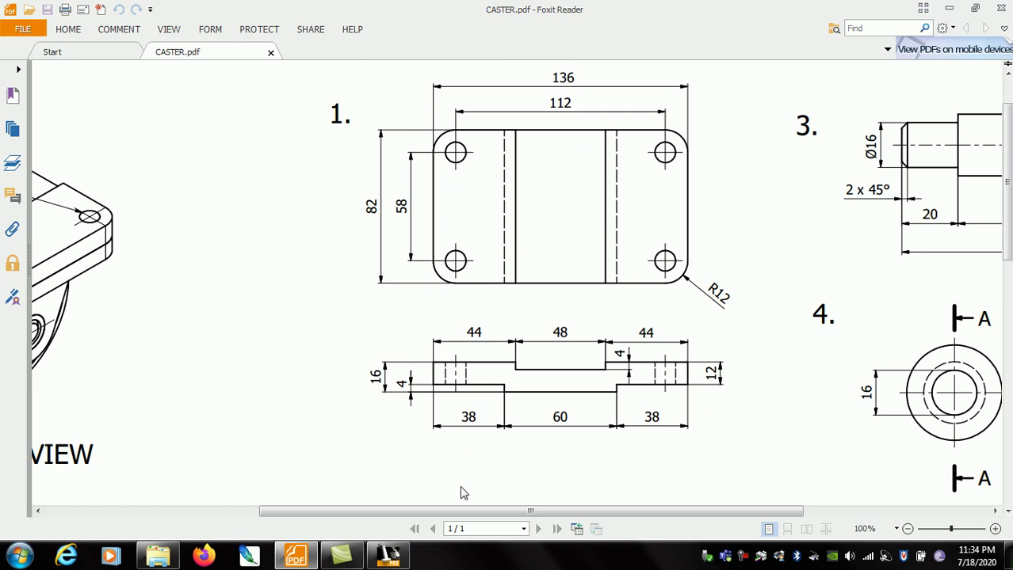
pyautogui.moveTo(449, 510); pyautogui.dragTo(293, 480)
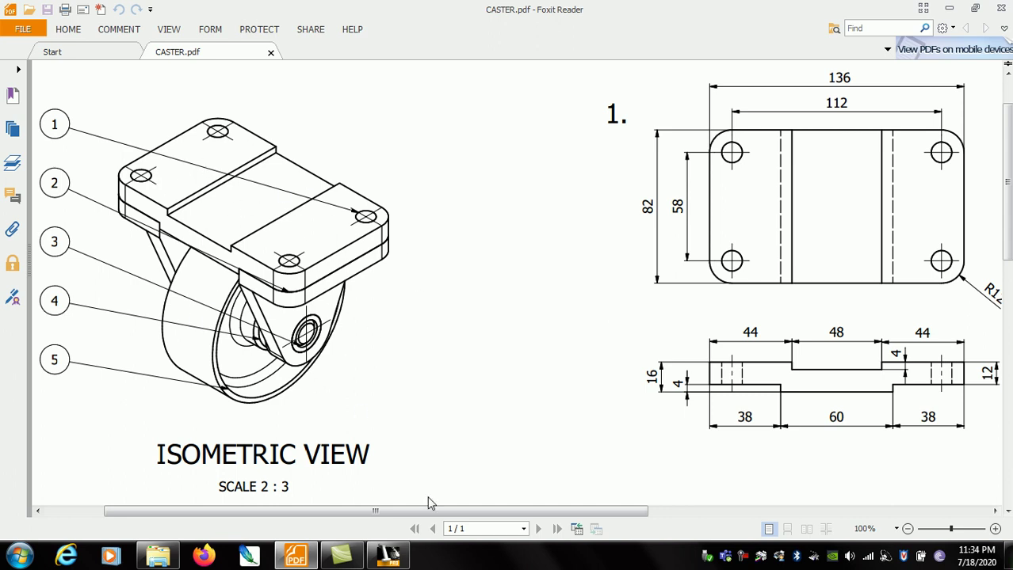
pyautogui.moveTo(434, 513); pyautogui.dragTo(555, 522)
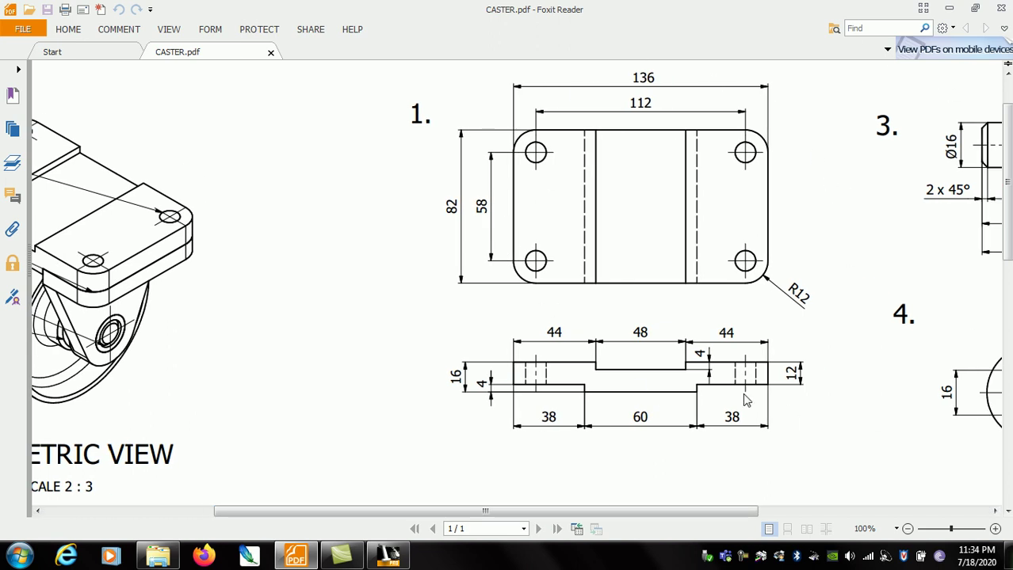
# Switch back to Inventor, create a new part from the metric Standard (mm).ipt template, and start a sketch on the front XY plane
pyautogui.click(381, 558)
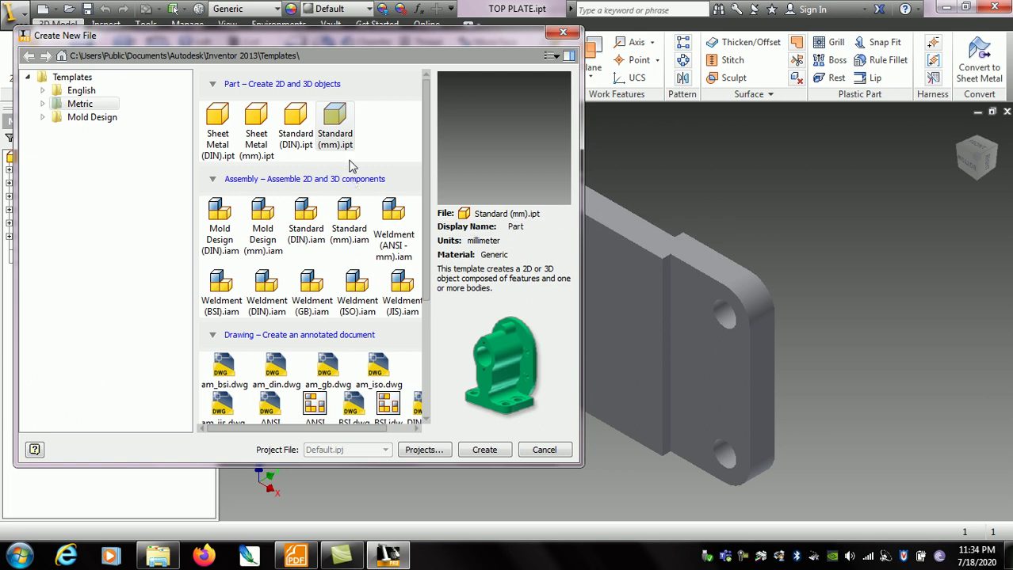
pyautogui.doubleClick(329, 135)
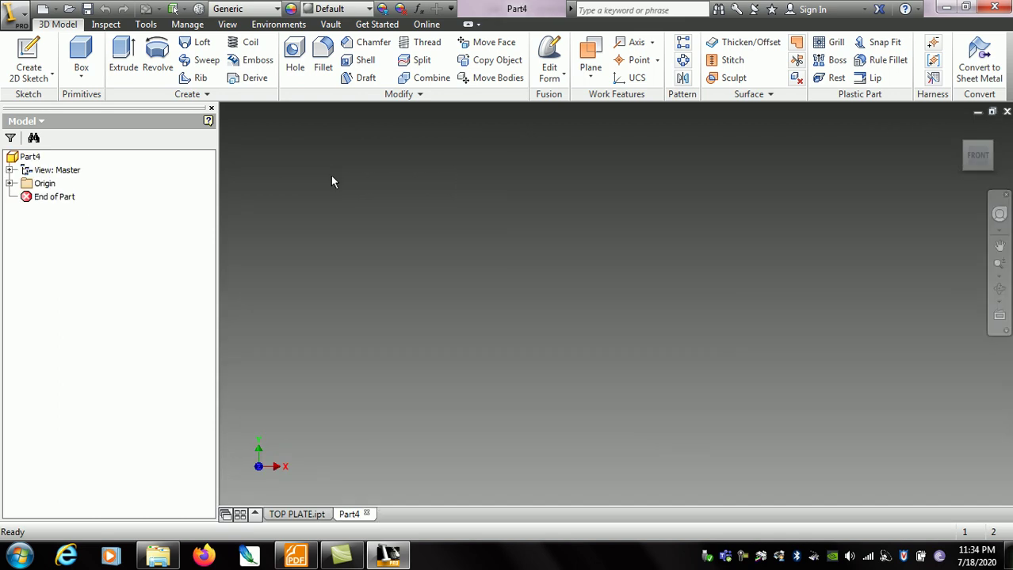
pyautogui.click(47, 55)
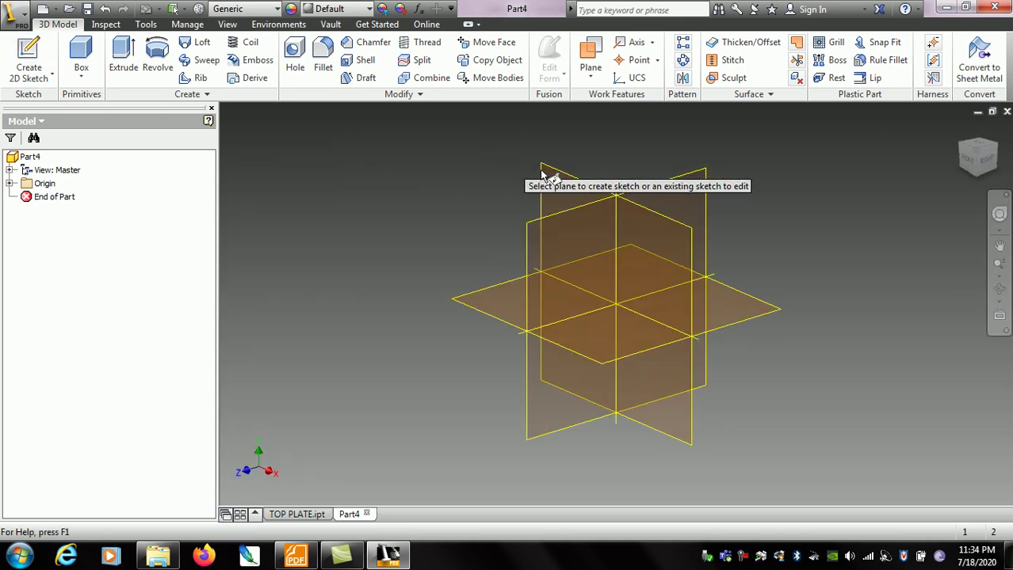
pyautogui.click(548, 176)
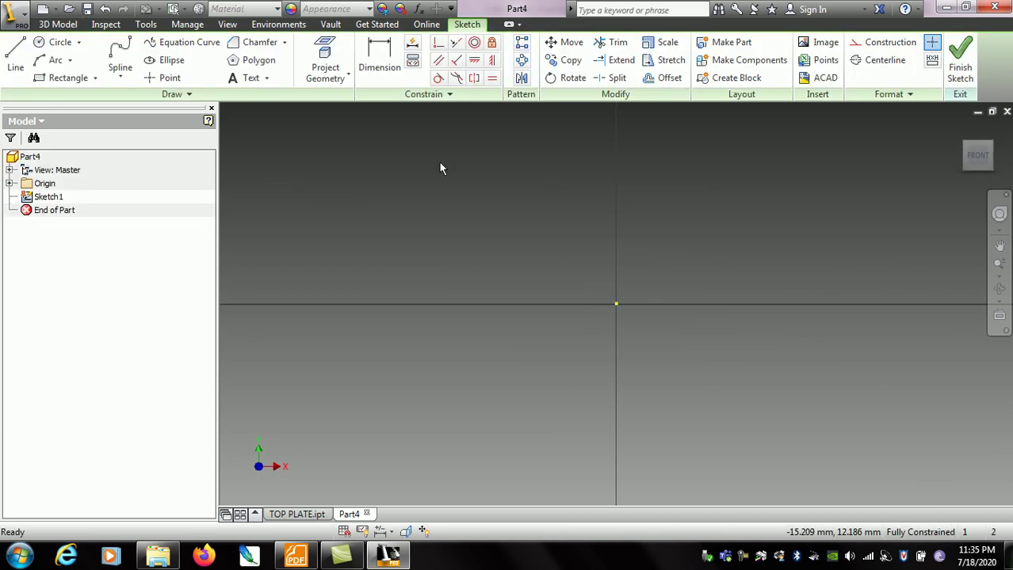
# Check part 1's side heights in CASTER.pdf and draw a 12 mm vertical line upward from the sketch origin
pyautogui.click(294, 557)
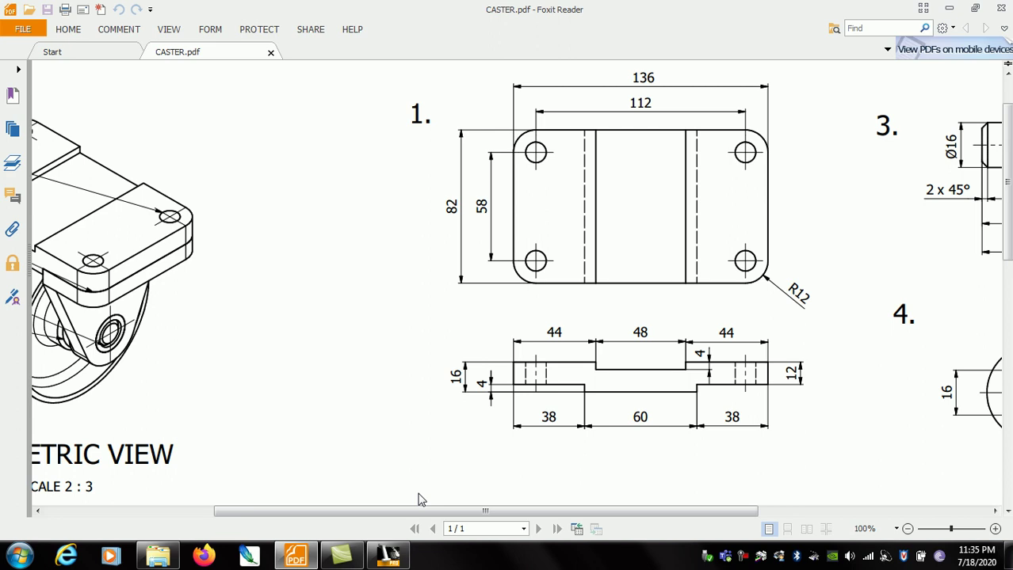
pyautogui.click(388, 556)
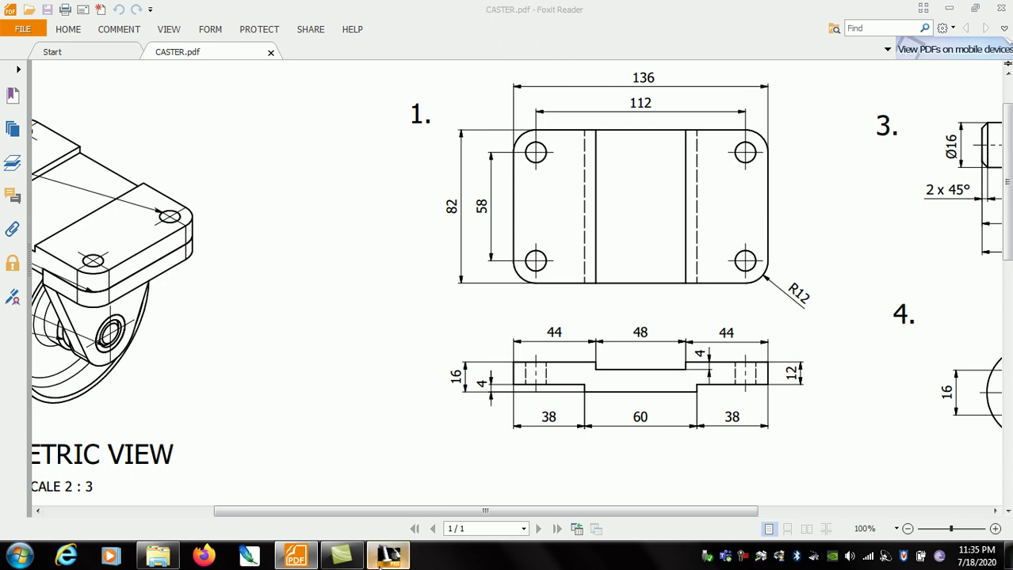
pyautogui.press('l')
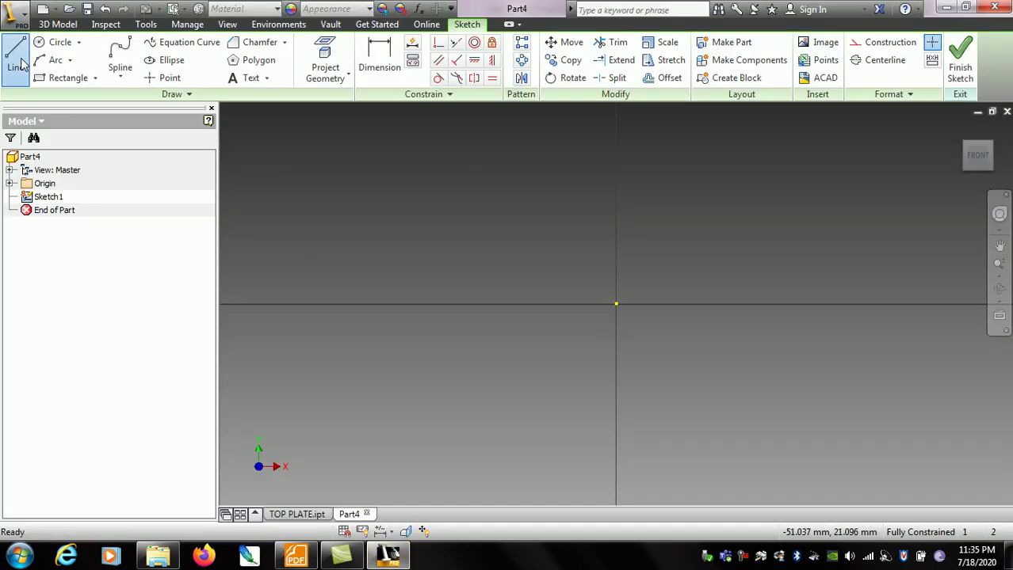
pyautogui.click(616, 304)
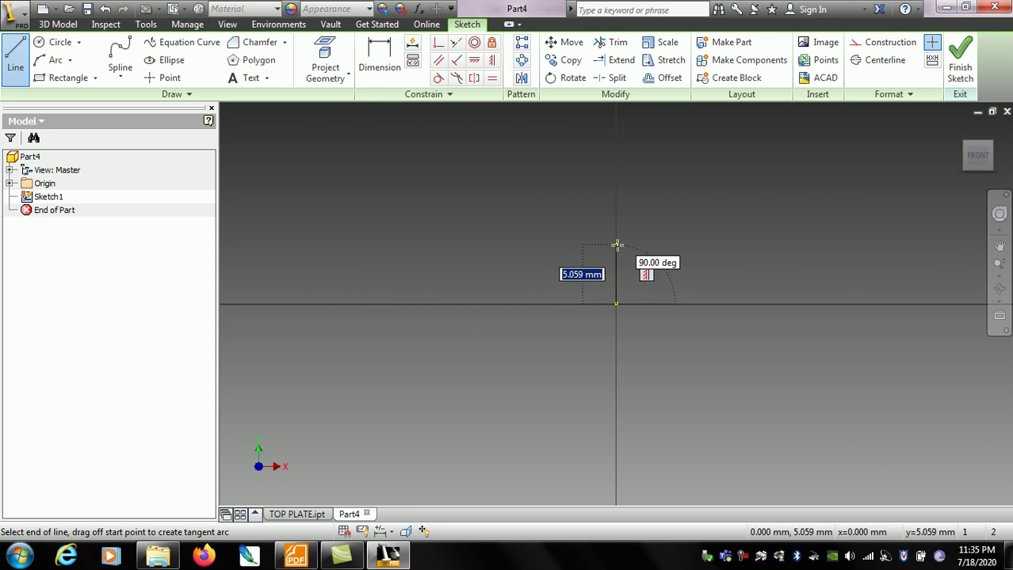
pyautogui.click(295, 556)
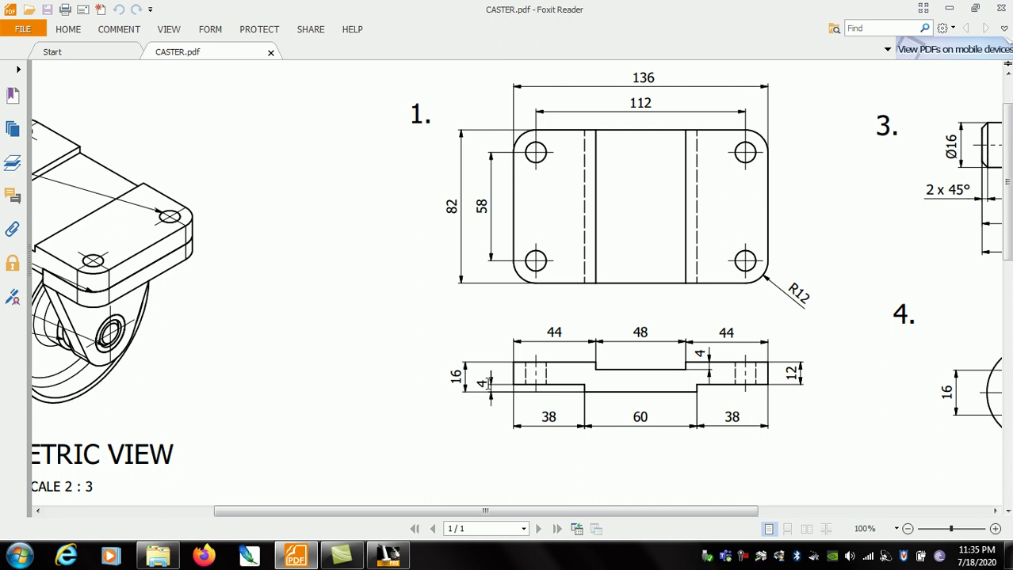
pyautogui.click(387, 557)
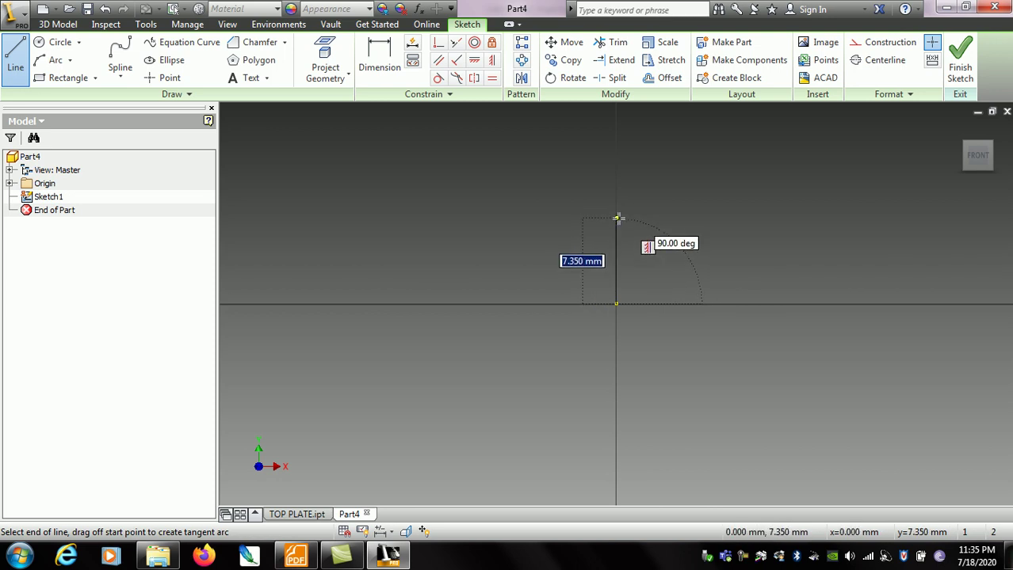
pyautogui.write('12')
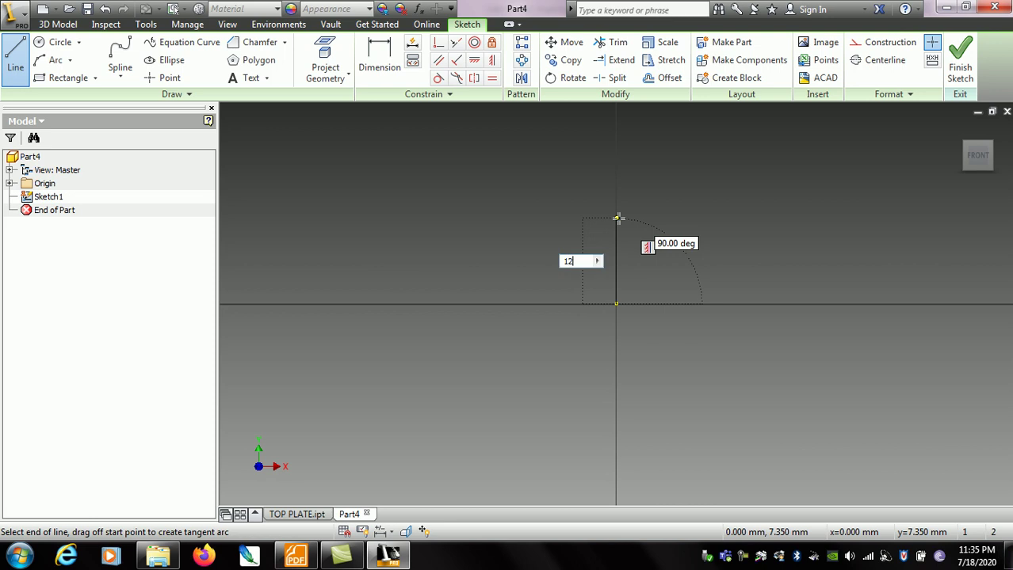
pyautogui.click(295, 557)
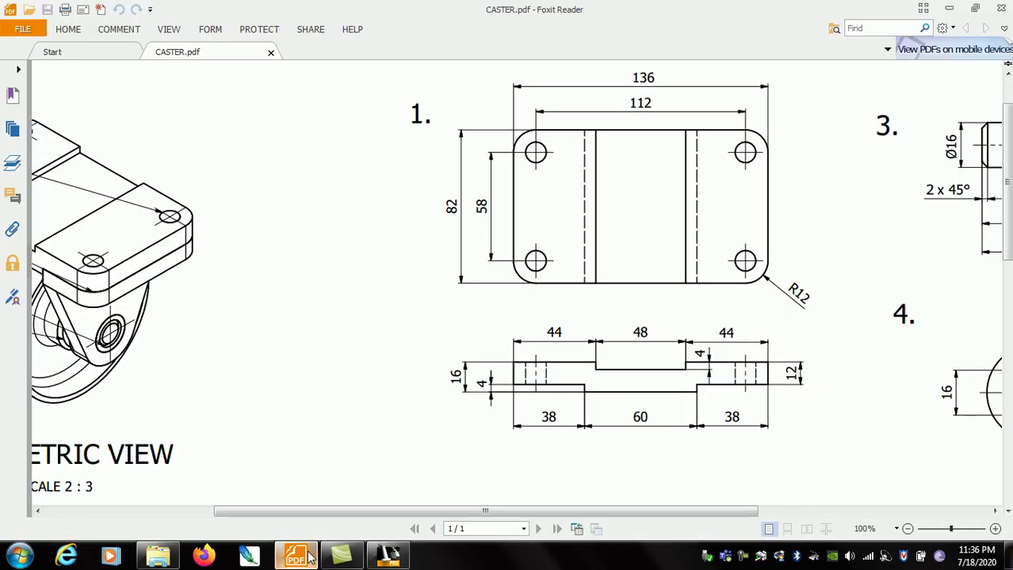
pyautogui.click(406, 557)
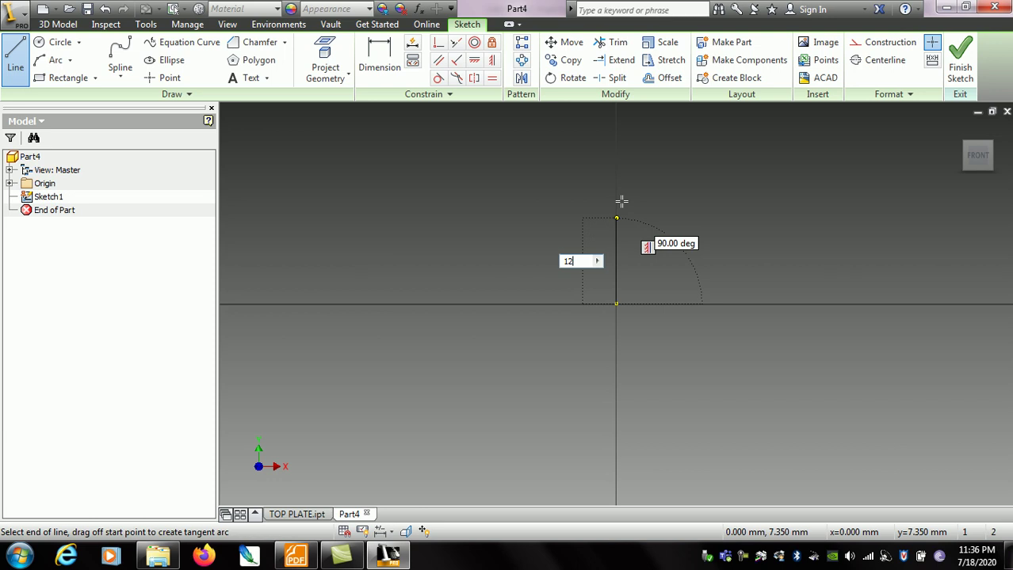
pyautogui.press('Return')
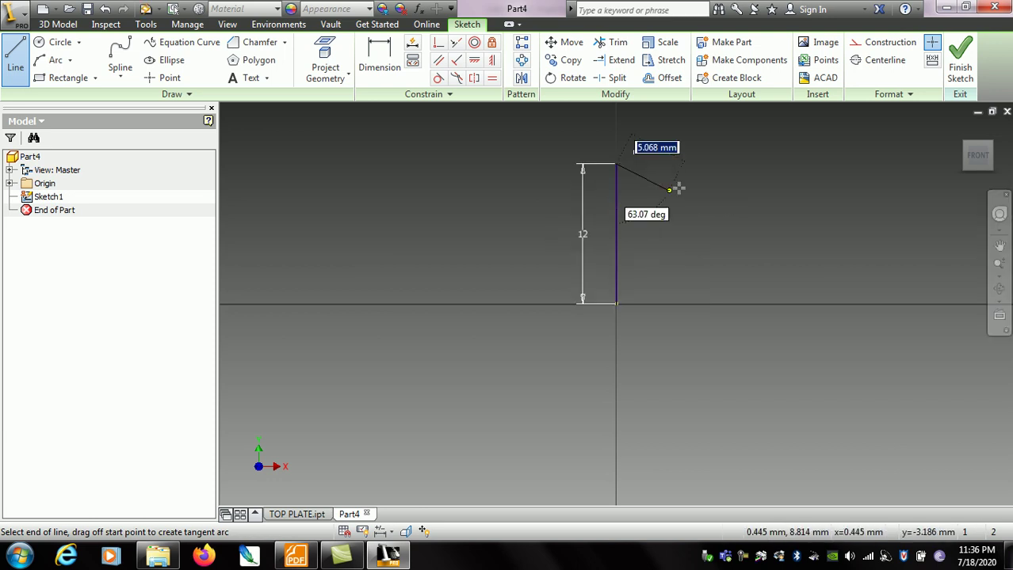
# Continue the profile with a 44 mm horizontal line running toward positive X from the top of the 12 mm line
pyautogui.click(1000, 269)
pyautogui.moveTo(857, 241); pyautogui.dragTo(857, 198)
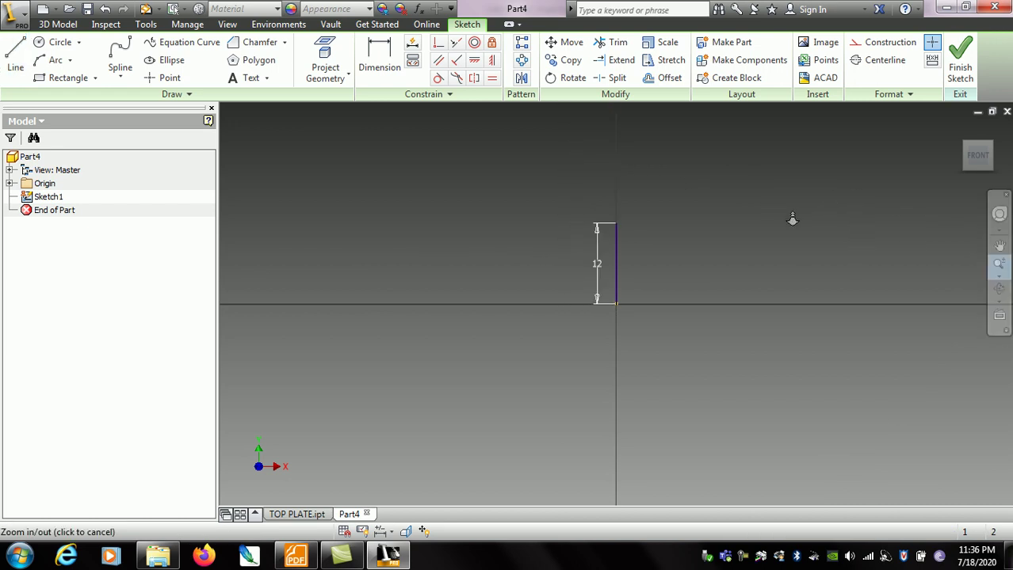
pyautogui.click(998, 247)
pyautogui.moveTo(874, 251); pyautogui.dragTo(669, 262)
pyautogui.rightClick(680, 236)
pyautogui.click(736, 234)
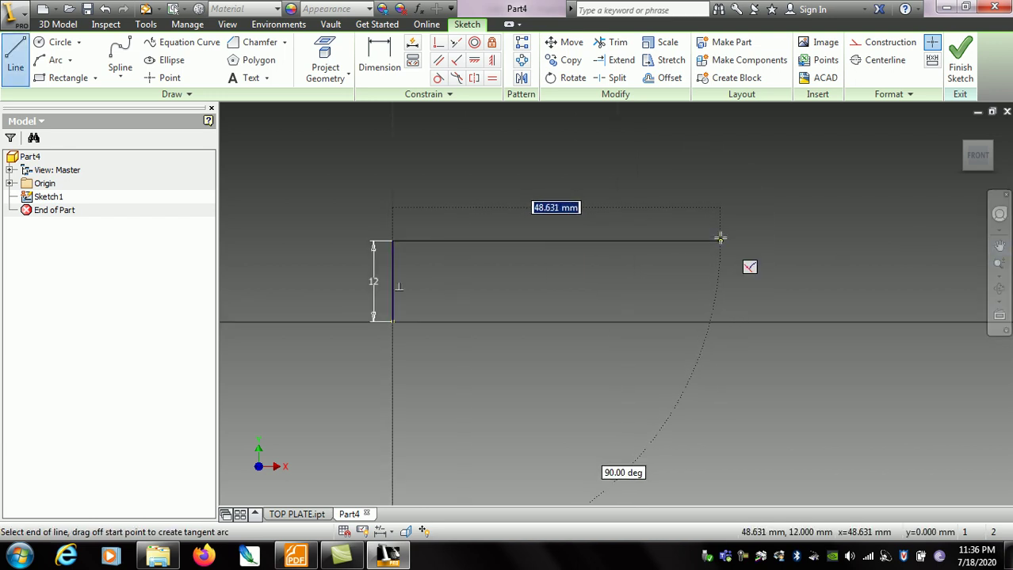
pyautogui.click(295, 557)
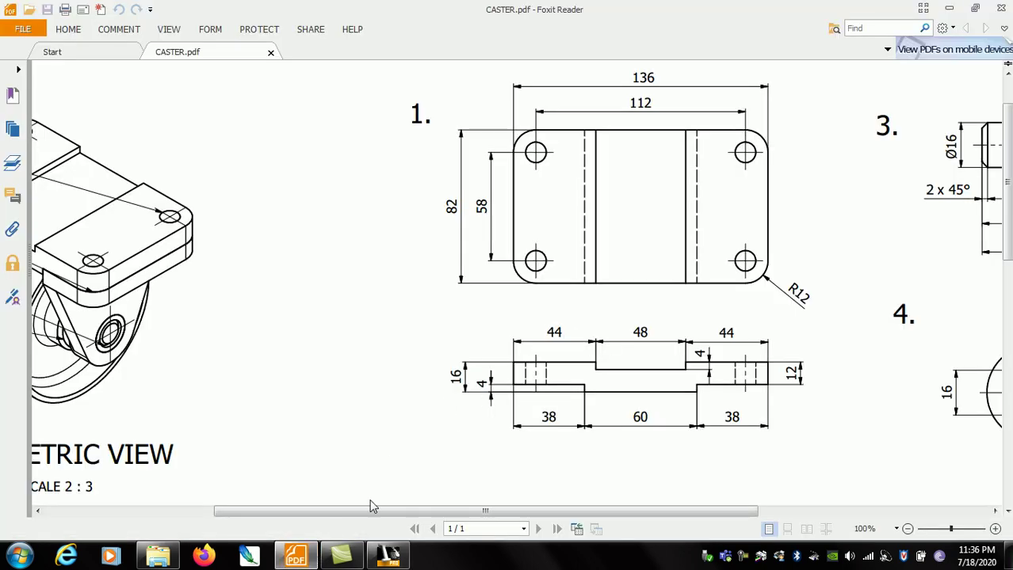
pyautogui.click(388, 557)
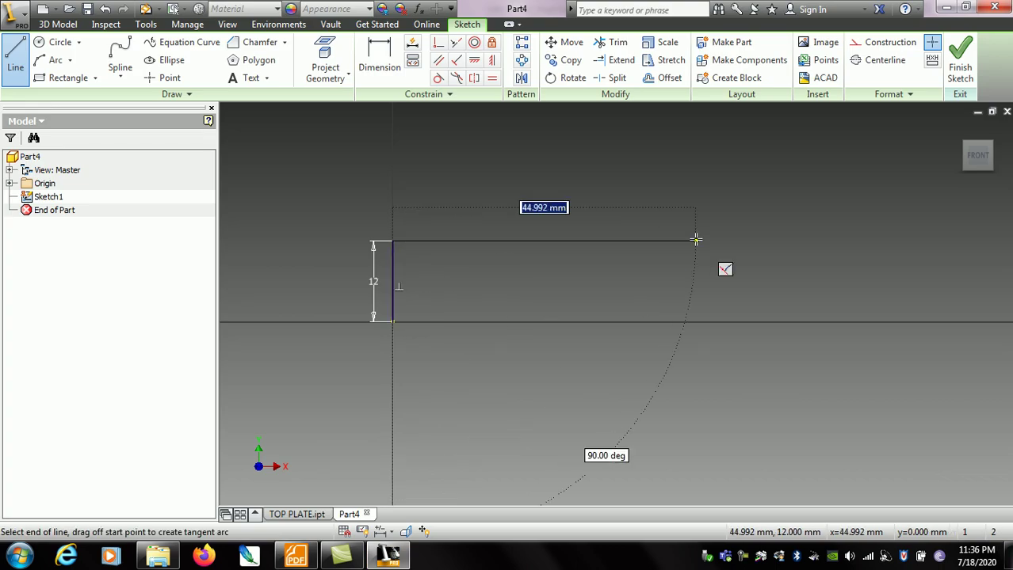
pyautogui.write('44')
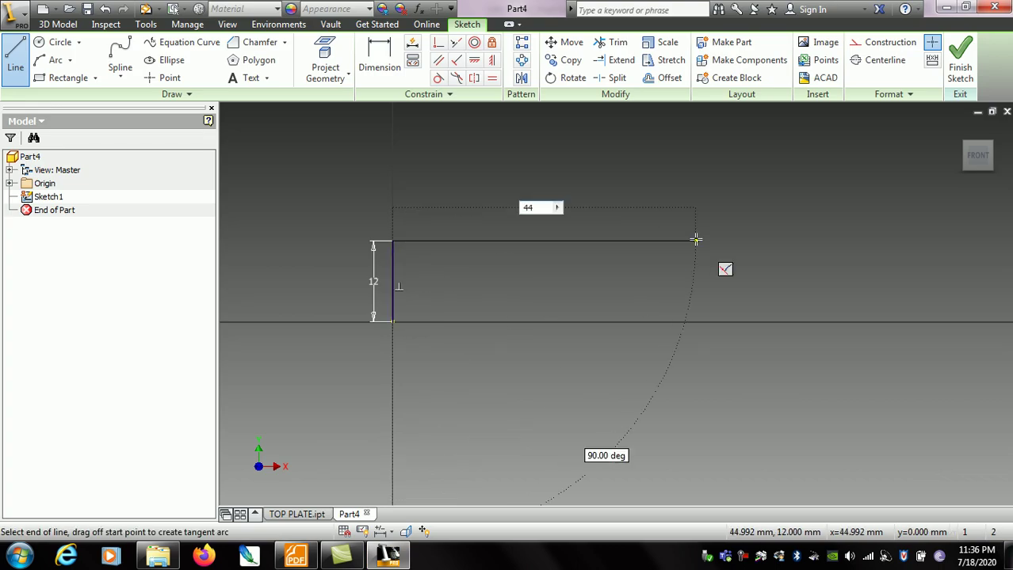
pyautogui.press('Return')
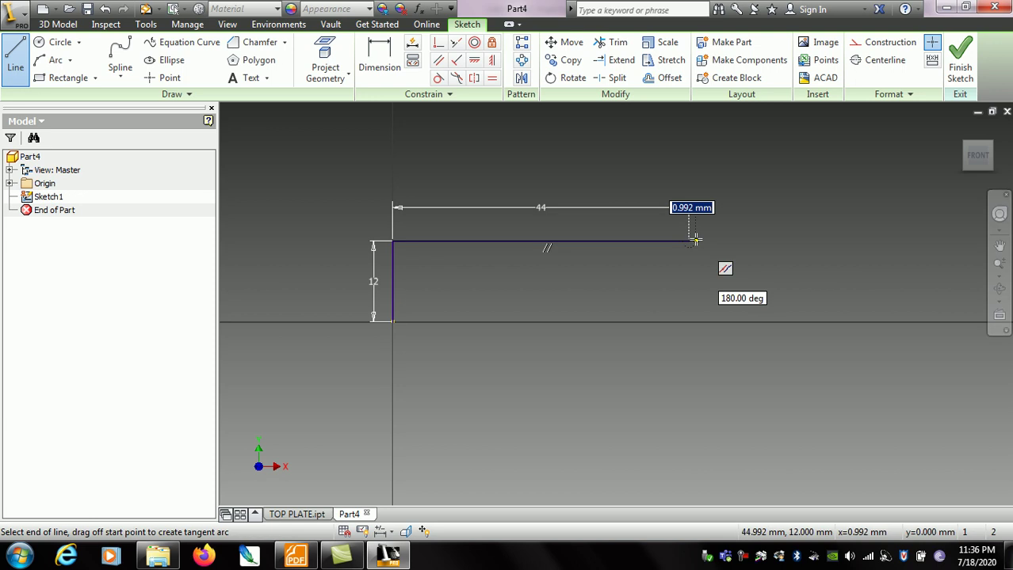
# Continue the profile with a 4 mm vertical line downward from the end of the 44 mm edge
pyautogui.click(294, 557)
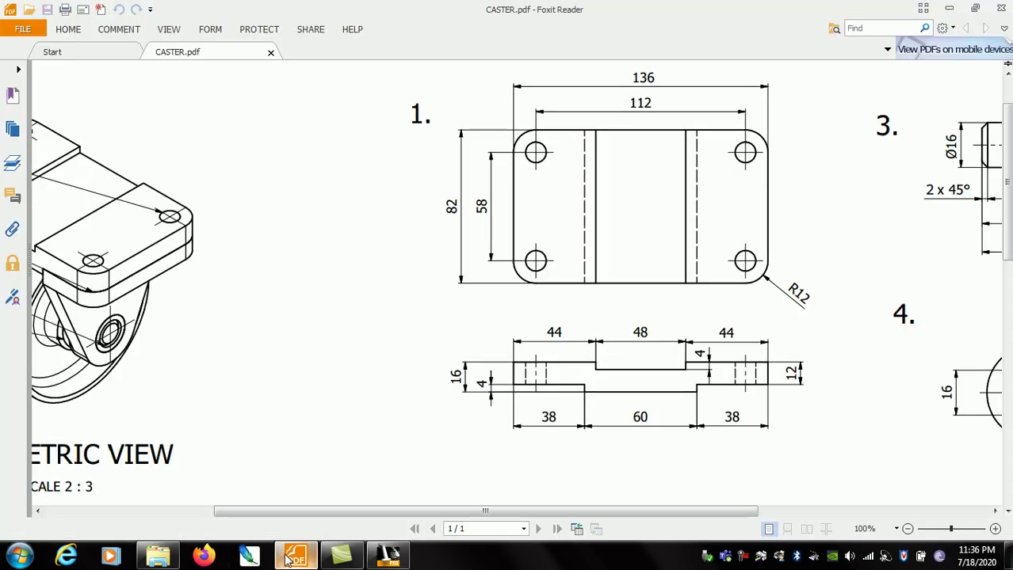
pyautogui.click(290, 557)
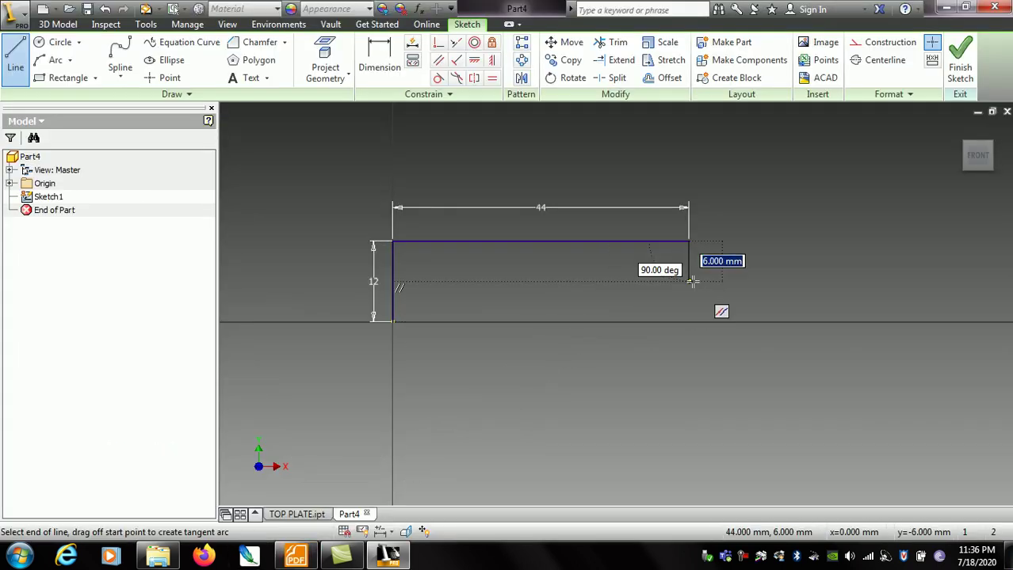
pyautogui.write('4')
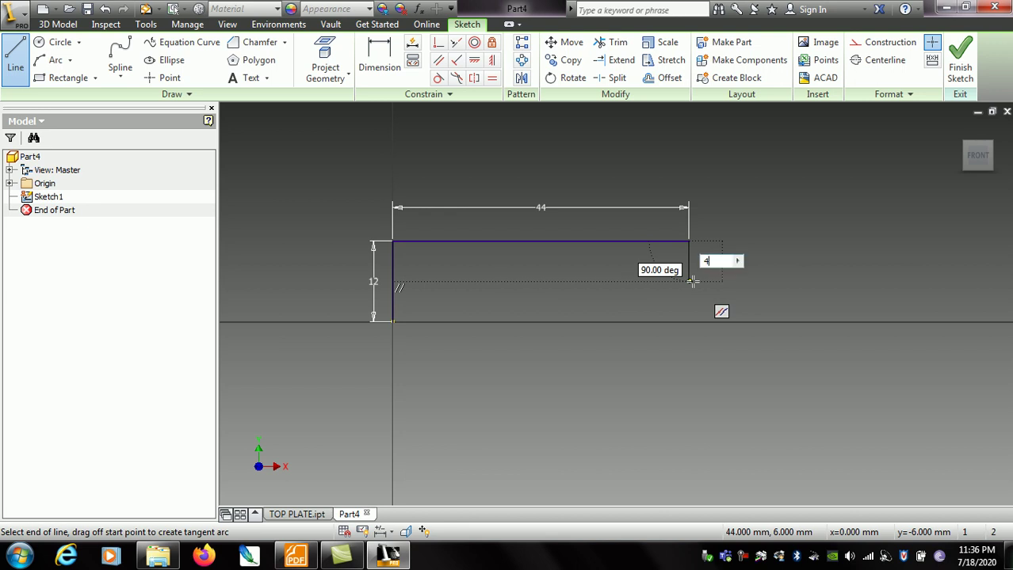
pyautogui.press('Return')
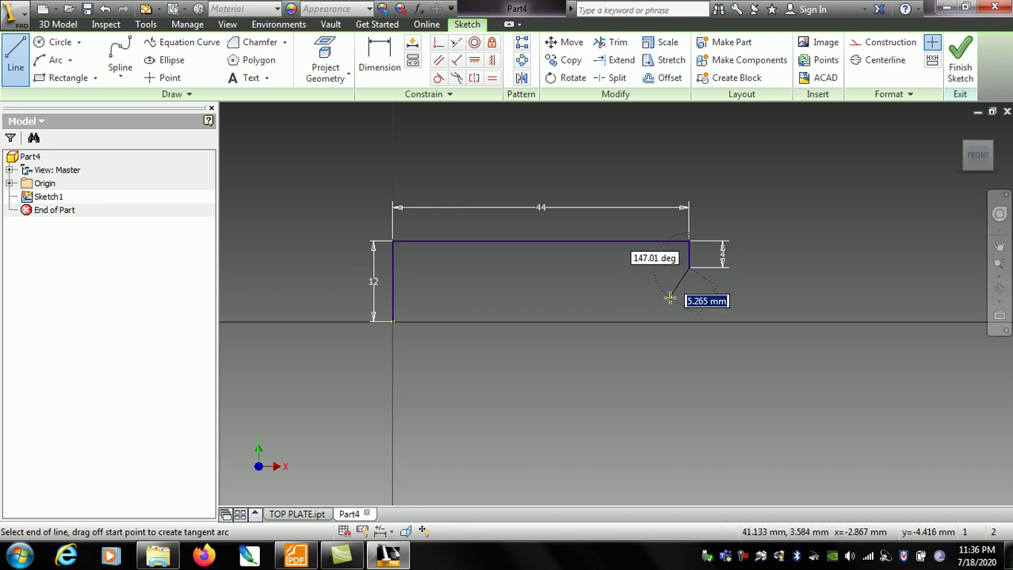
# Draw the recess floor as a 48 mm horizontal line toward positive X, followed by a 4 mm vertical line upward
pyautogui.click(1000, 251)
pyautogui.moveTo(895, 249); pyautogui.dragTo(616, 309)
pyautogui.rightClick(713, 307)
pyautogui.click(733, 298)
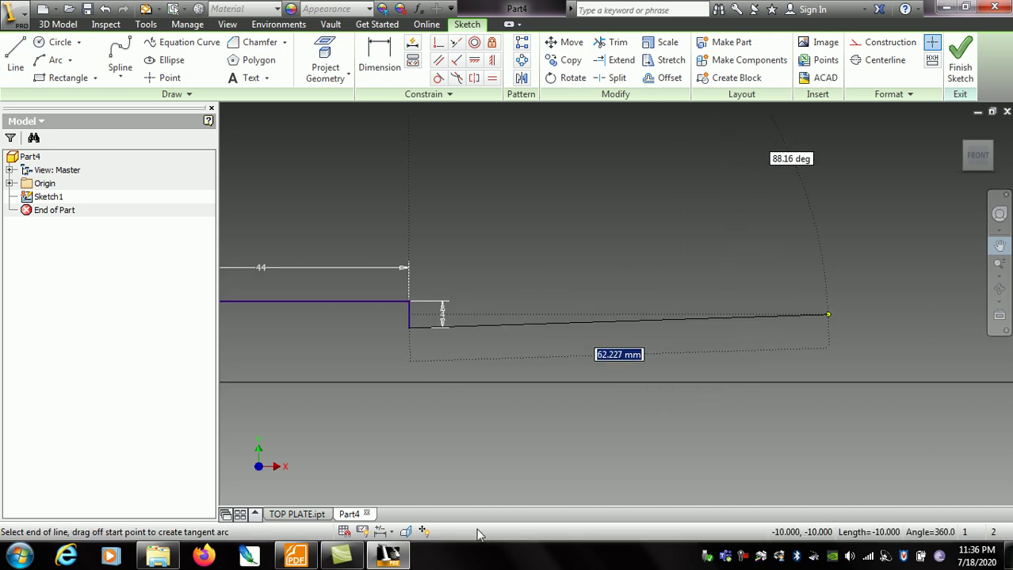
pyautogui.click(305, 562)
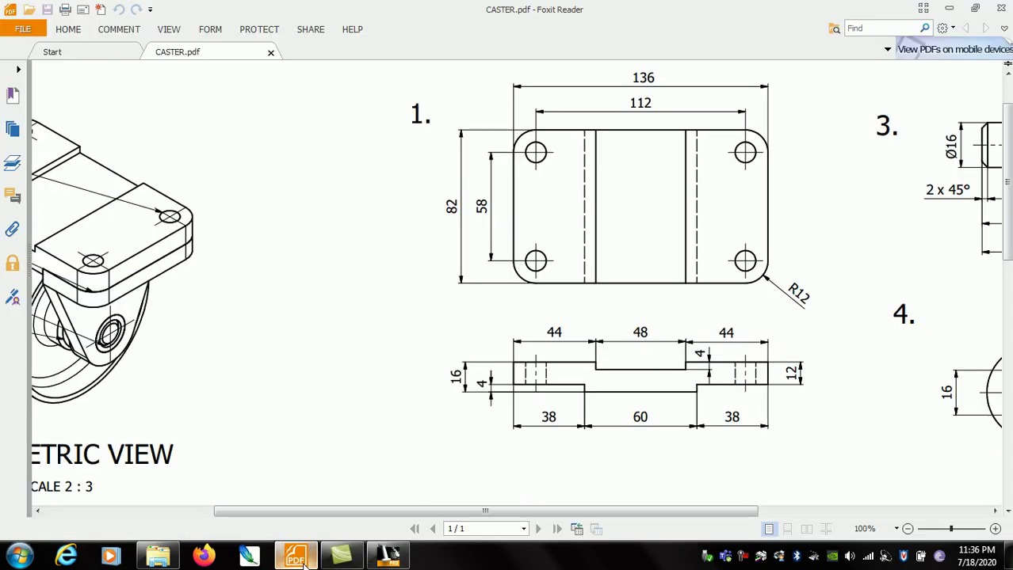
pyautogui.click(304, 562)
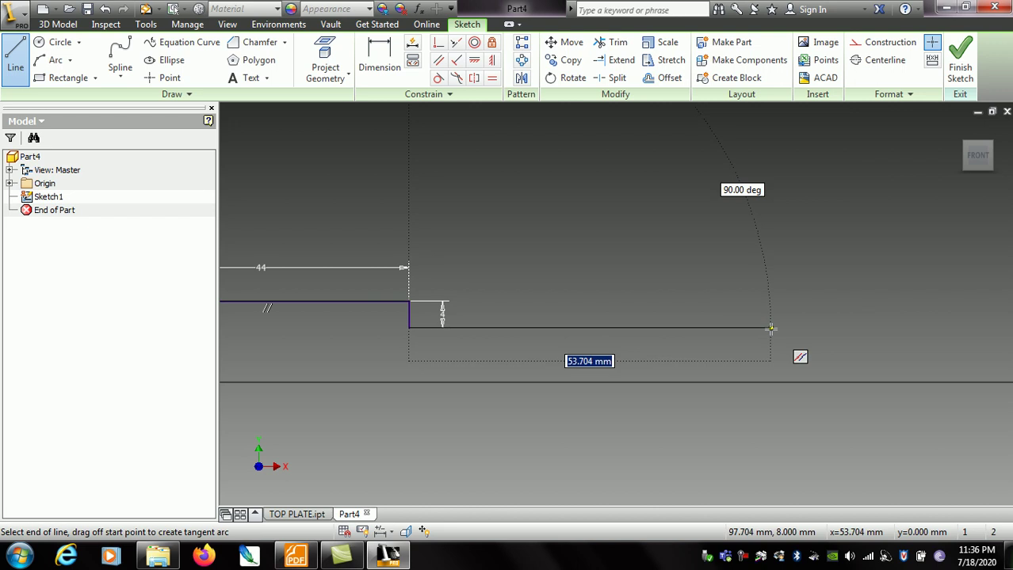
pyautogui.write('4')
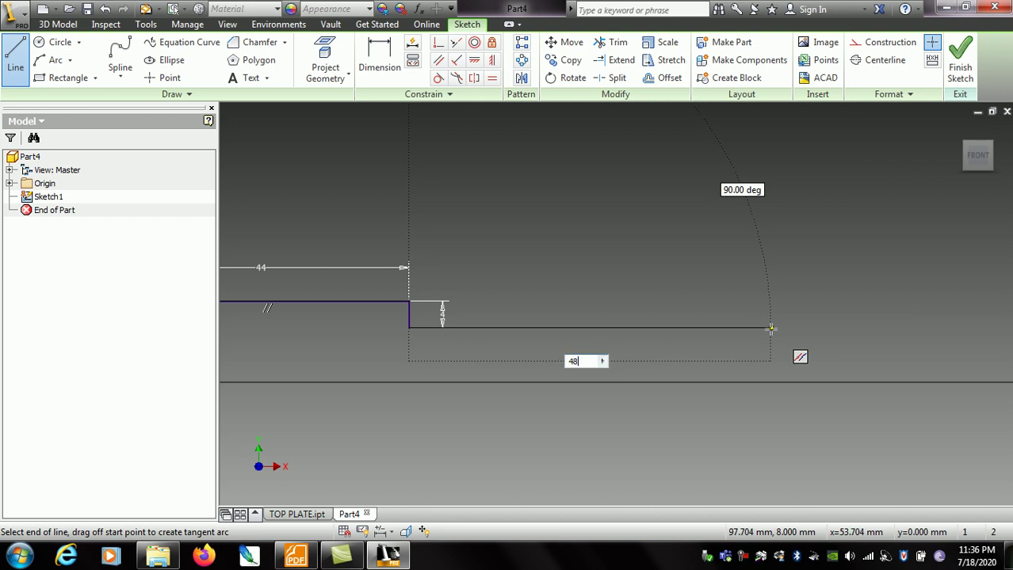
pyautogui.write('8')
pyautogui.press('Return')
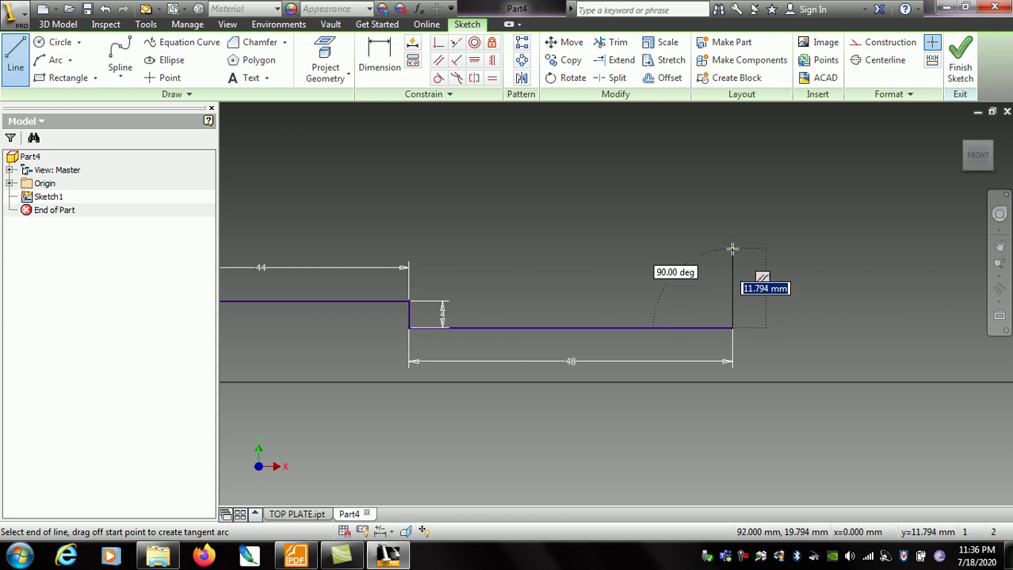
pyautogui.write('4')
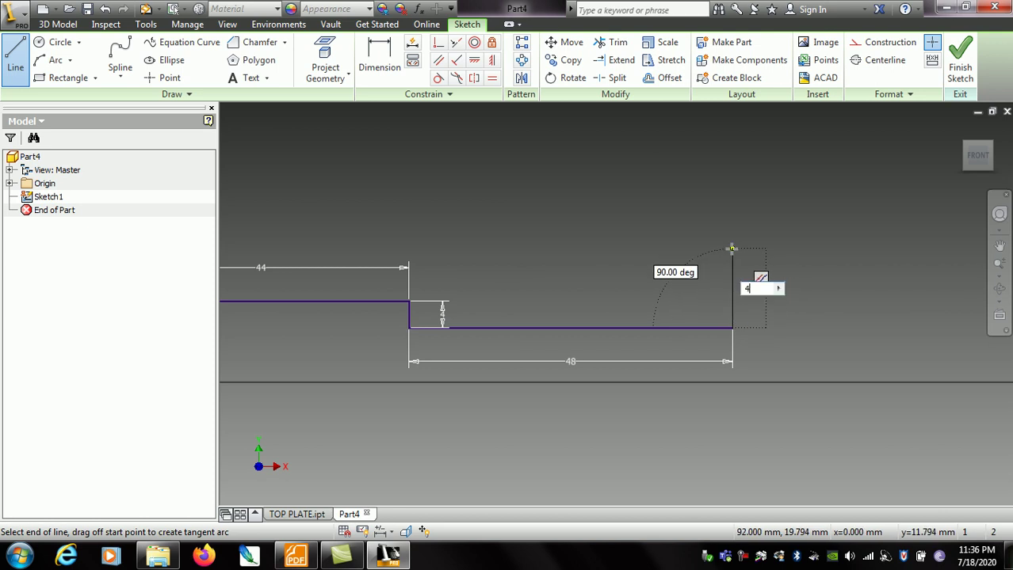
pyautogui.press('Return')
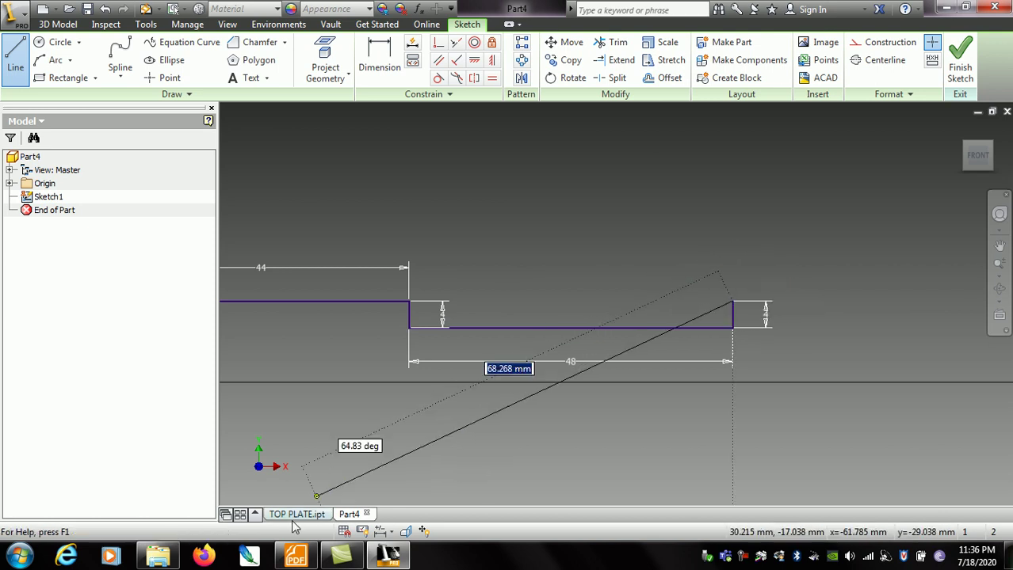
# Check part 1's upper widths in CASTER.pdf and draw a 44 mm horizontal line toward positive X from the recess's far upper corner
pyautogui.click(296, 554)
pyautogui.click(296, 554)
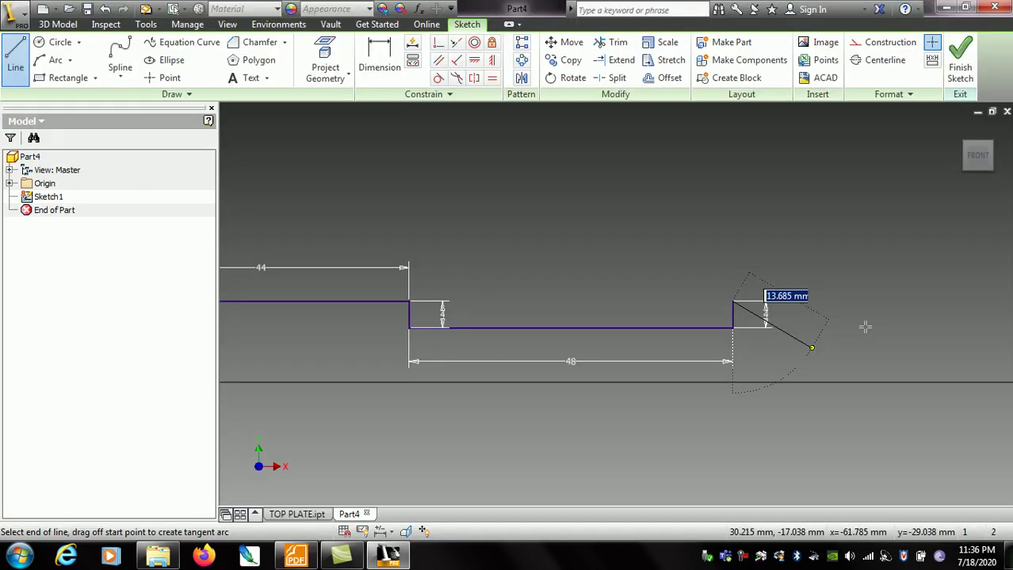
pyautogui.moveTo(829, 319); pyautogui.dragTo(648, 335, button='middle')
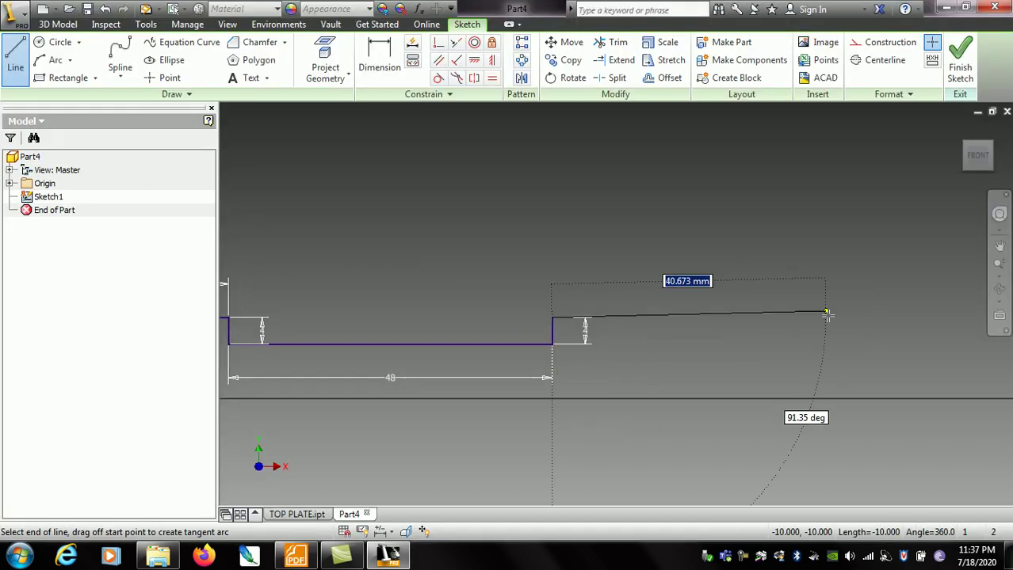
pyautogui.write('44')
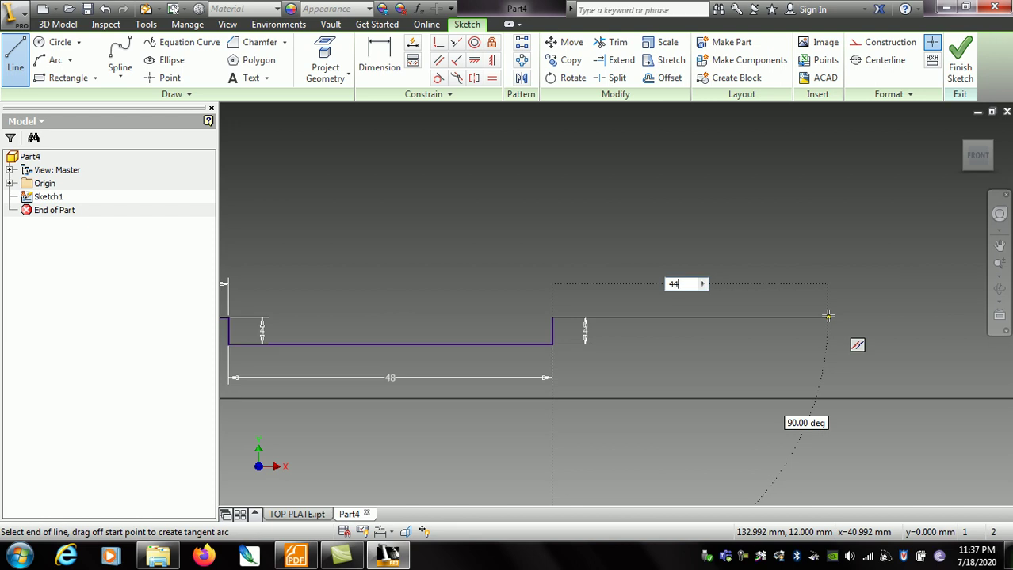
pyautogui.press('Return')
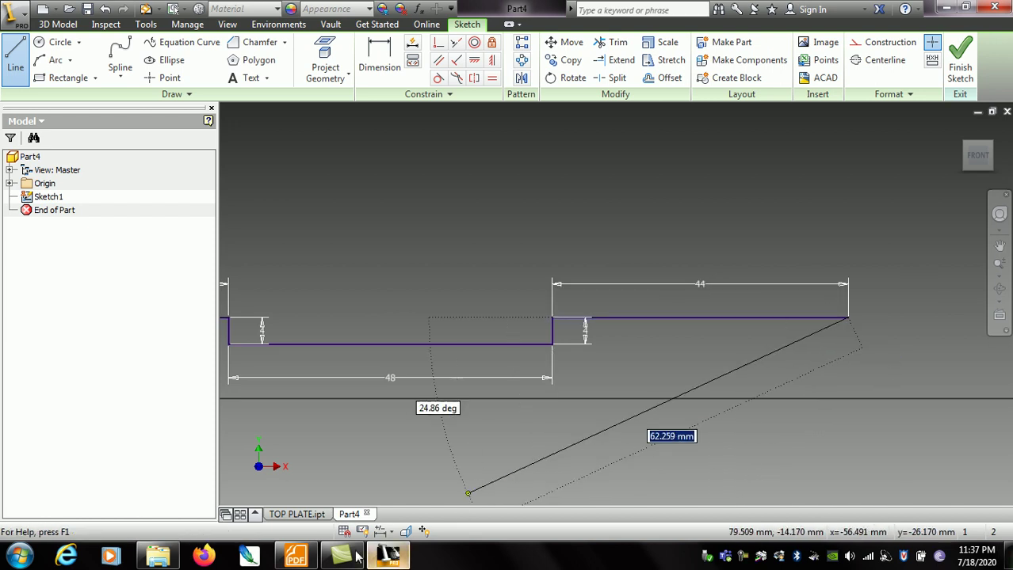
# Continue the profile with a 12 mm vertical line downward from the end of the second 44 mm edge
pyautogui.click(295, 556)
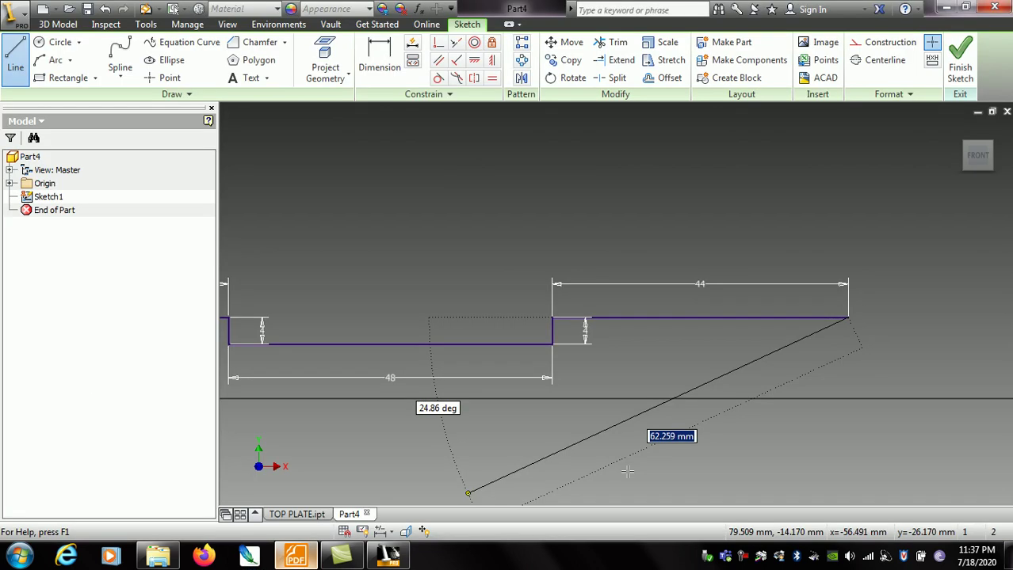
pyautogui.click(295, 556)
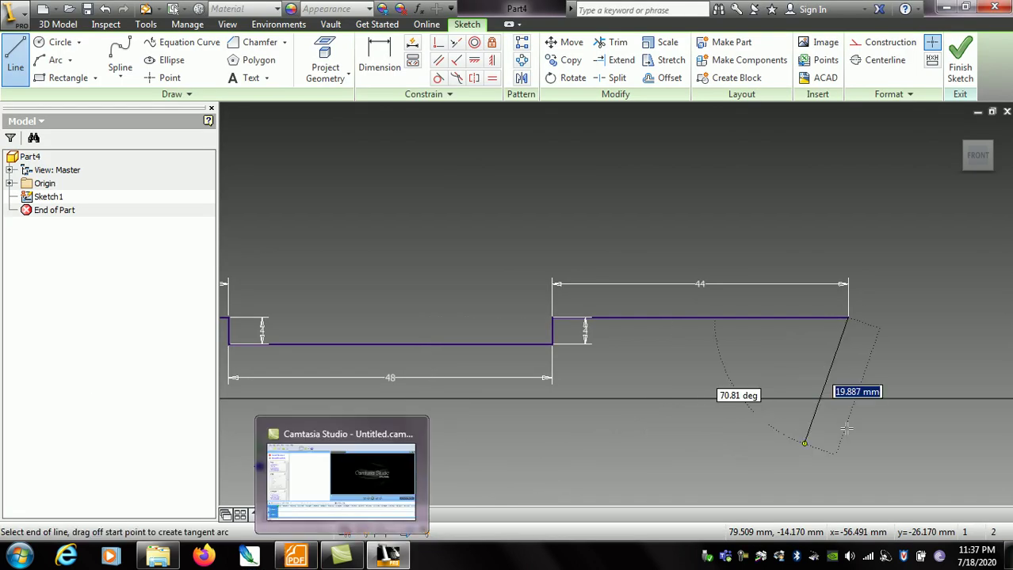
pyautogui.write('12')
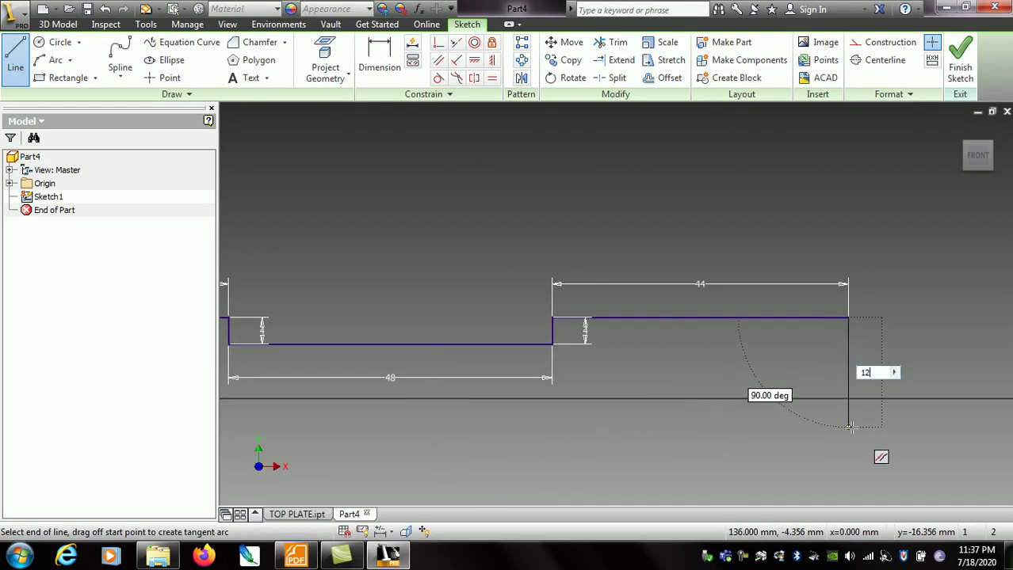
pyautogui.press('Return')
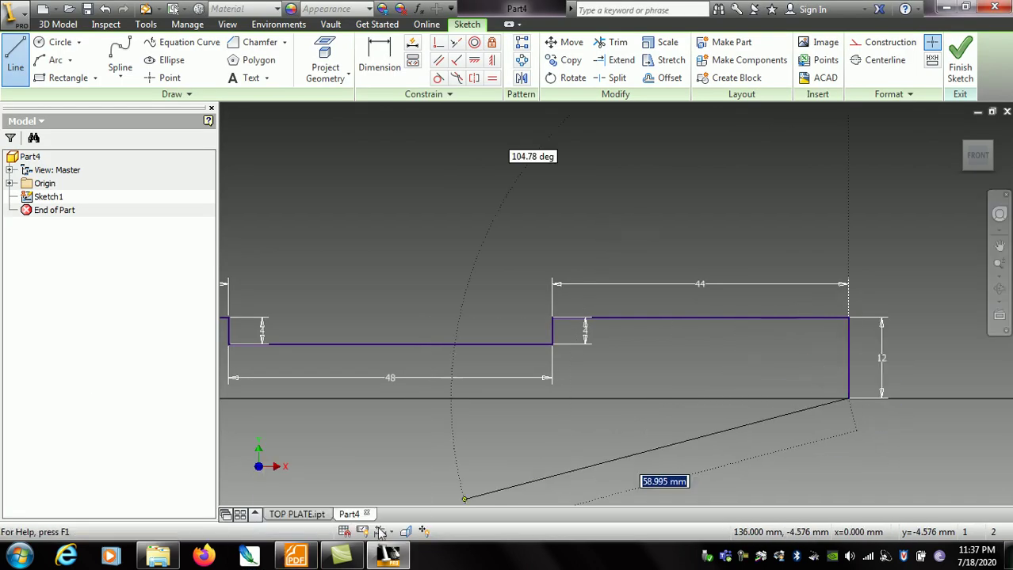
# Check the underside widths in CASTER.pdf and draw a 38 mm horizontal line toward negative X from the bottom of the 12 mm edge
pyautogui.click(295, 559)
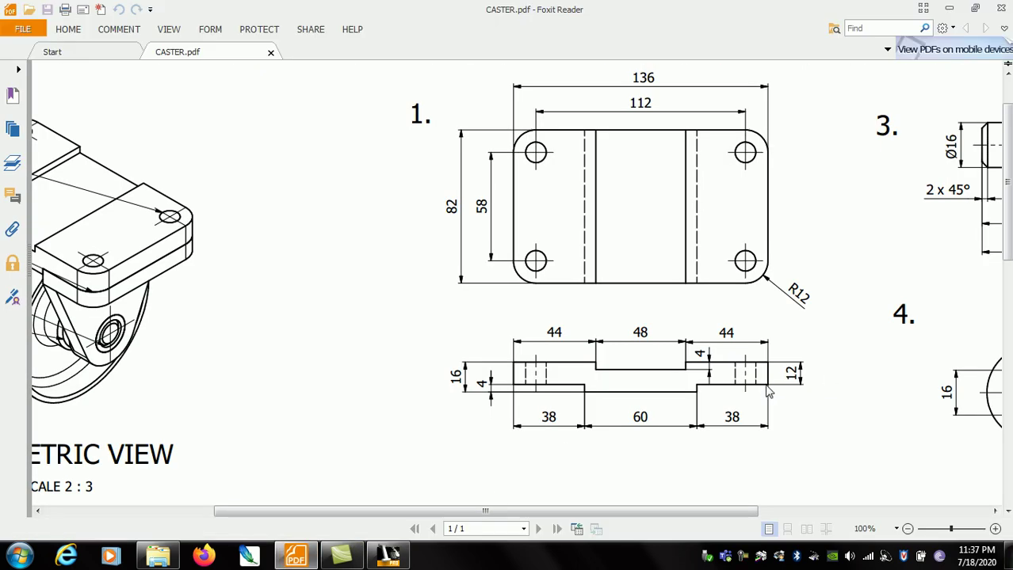
pyautogui.click(388, 557)
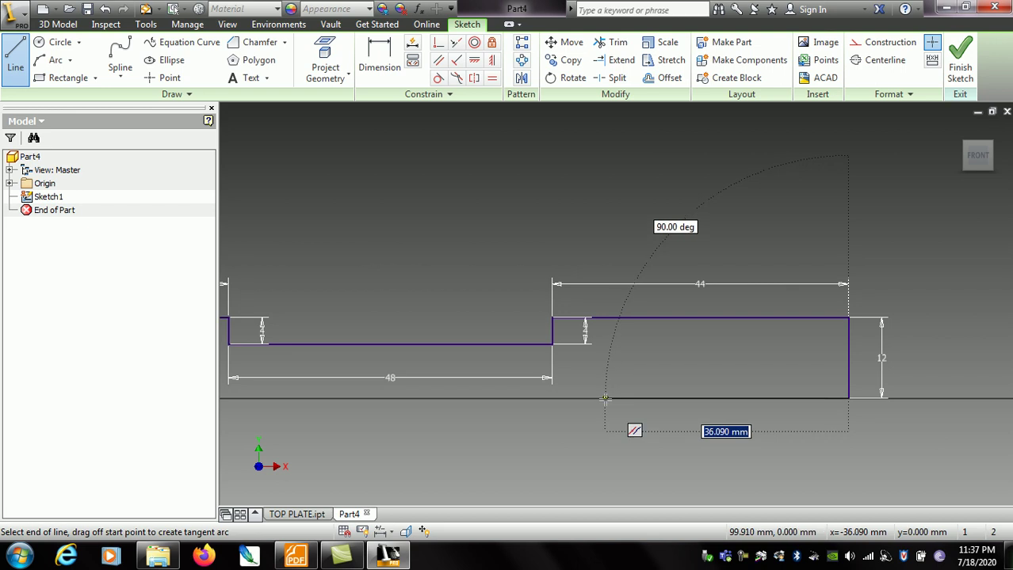
pyautogui.write('3')
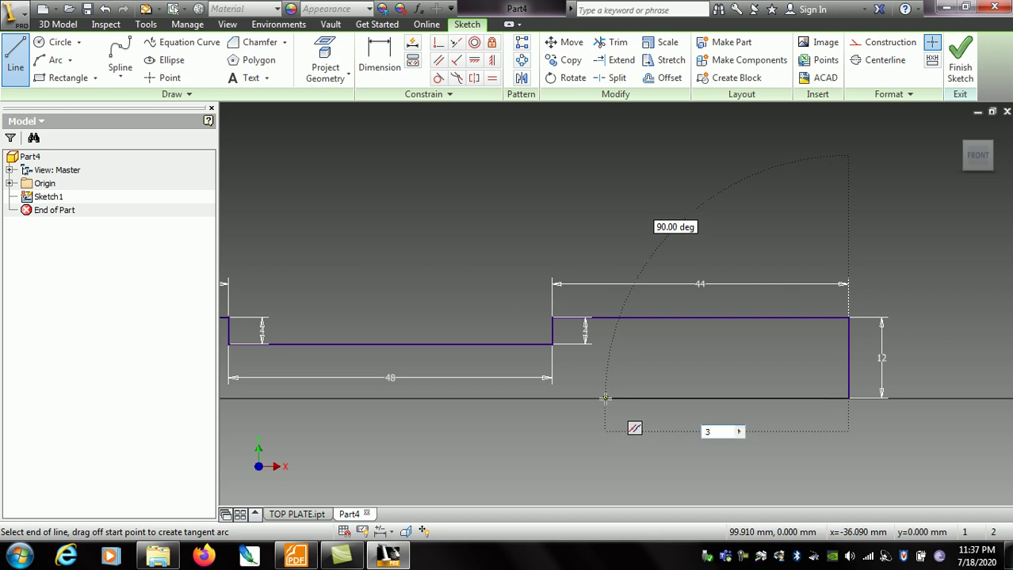
pyautogui.write('8')
pyautogui.press('Return')
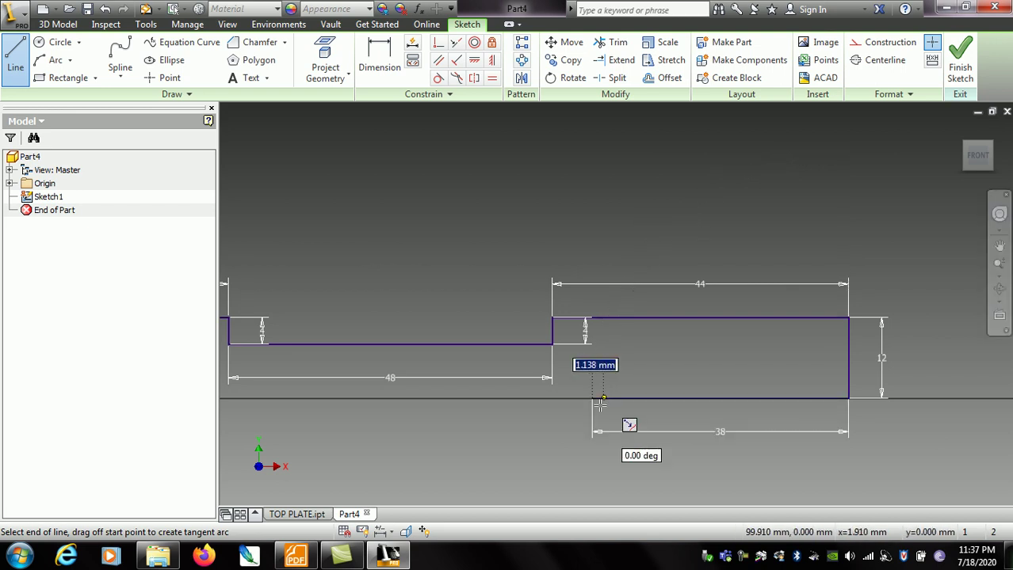
# Check the underside step in CASTER.pdf and draw a 4 mm vertical line downward from the end of the 38 mm edge
pyautogui.click(295, 557)
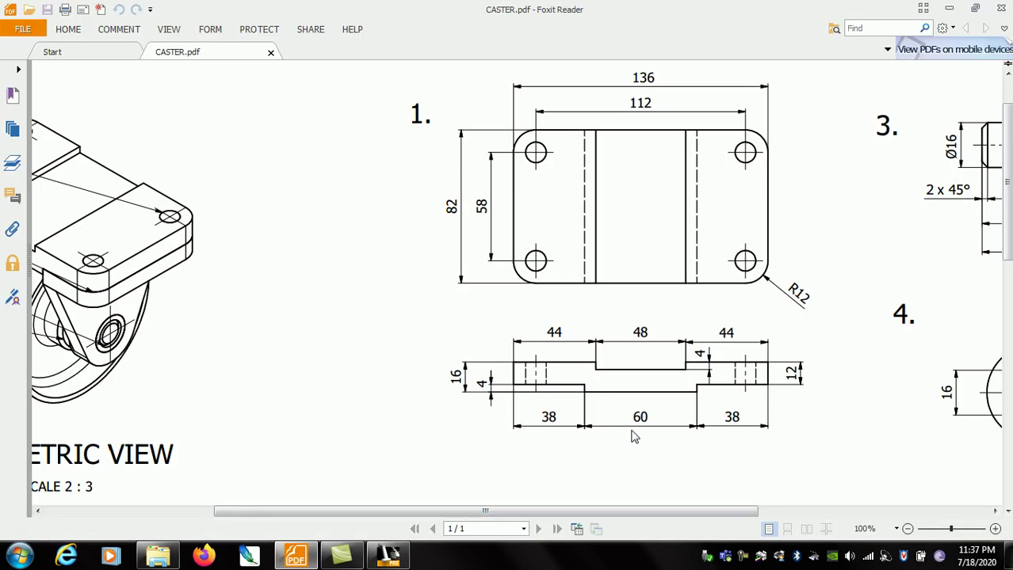
pyautogui.click(304, 554)
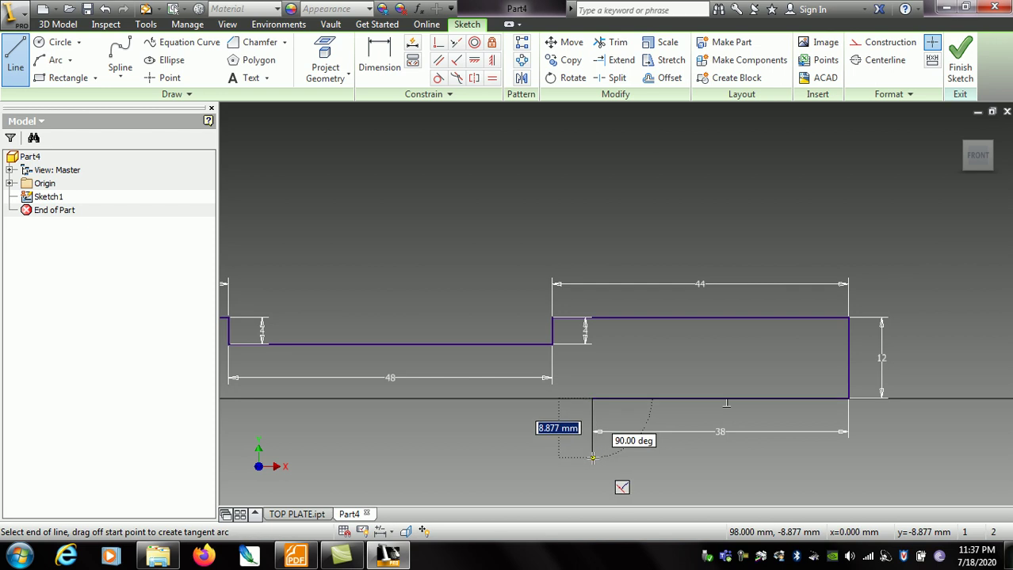
pyautogui.write('4')
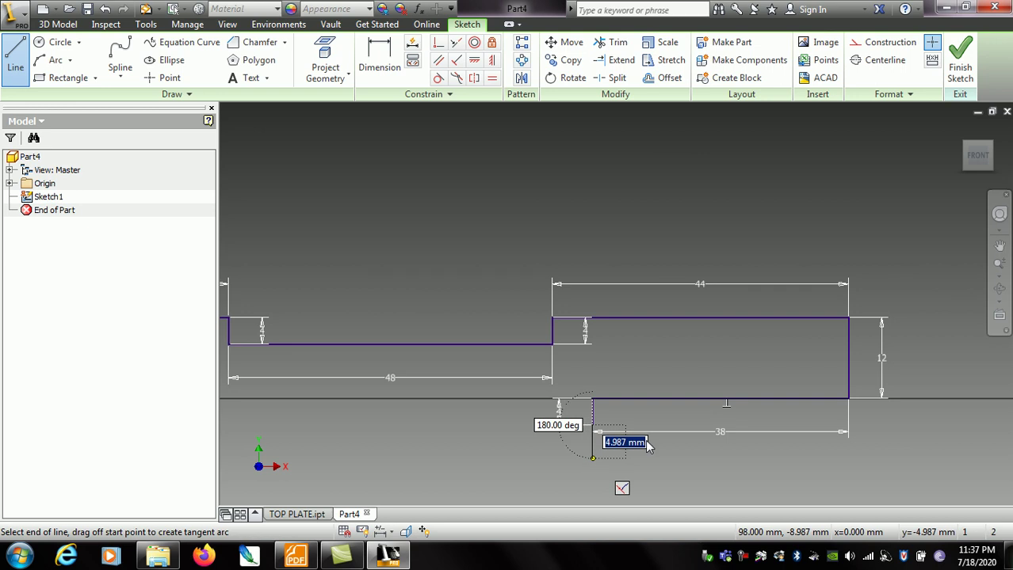
pyautogui.press('Return')
# Draw the profile's lowest edge as a 60 mm horizontal line toward negative X from the bottom of the 4 mm step
pyautogui.moveTo(649, 446); pyautogui.dragTo(674, 447, button='middle')
pyautogui.click(999, 246)
pyautogui.moveTo(597, 428)
pyautogui.mouseDown()
pyautogui.moveTo(728, 403)
pyautogui.moveTo(807, 402)
pyautogui.mouseUp()
pyautogui.rightClick(830, 417)
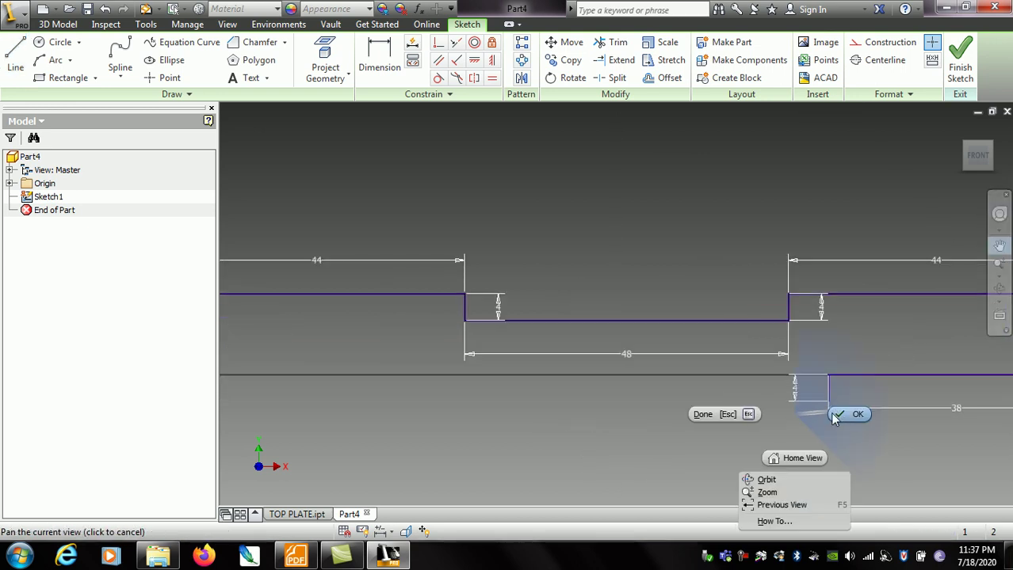
pyautogui.click(809, 460)
pyautogui.click(313, 559)
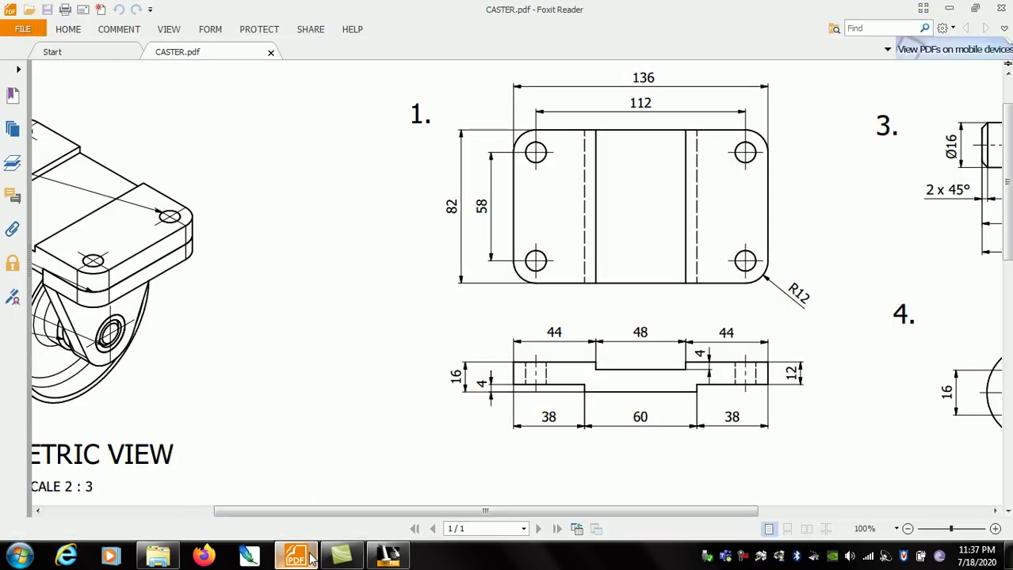
pyautogui.click(306, 559)
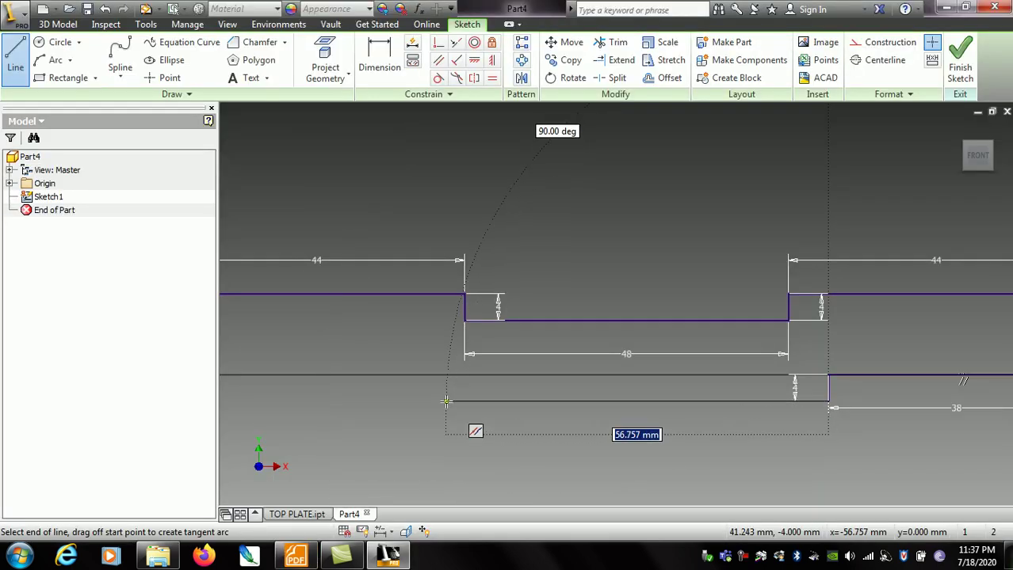
pyautogui.write('60')
pyautogui.press('Return')
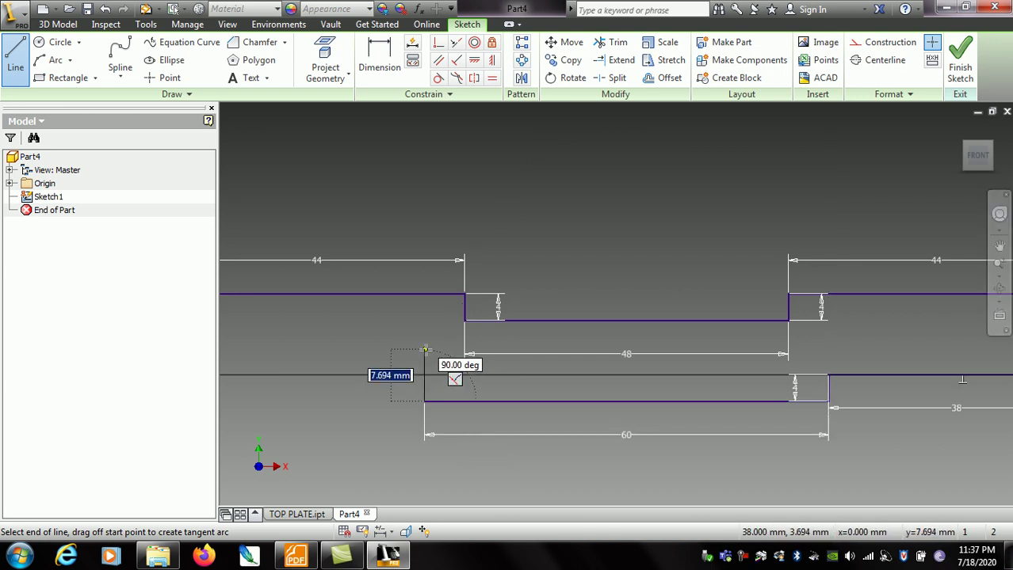
# Draw a 4 mm vertical line upward from the 60 mm edge and close the profile with a horizontal line to the sketch origin
pyautogui.write('4')
pyautogui.press('Return')
pyautogui.press('Escape')
pyautogui.moveTo(705, 293); pyautogui.dragTo(893, 266, button='middle')
pyautogui.rightClick(832, 243)
pyautogui.click(878, 245)
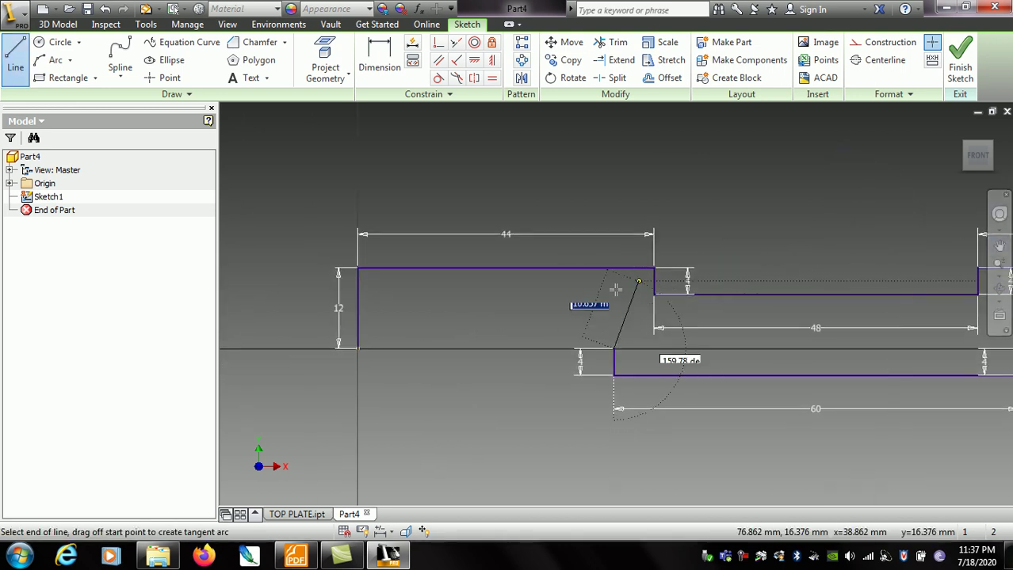
pyautogui.click(358, 350)
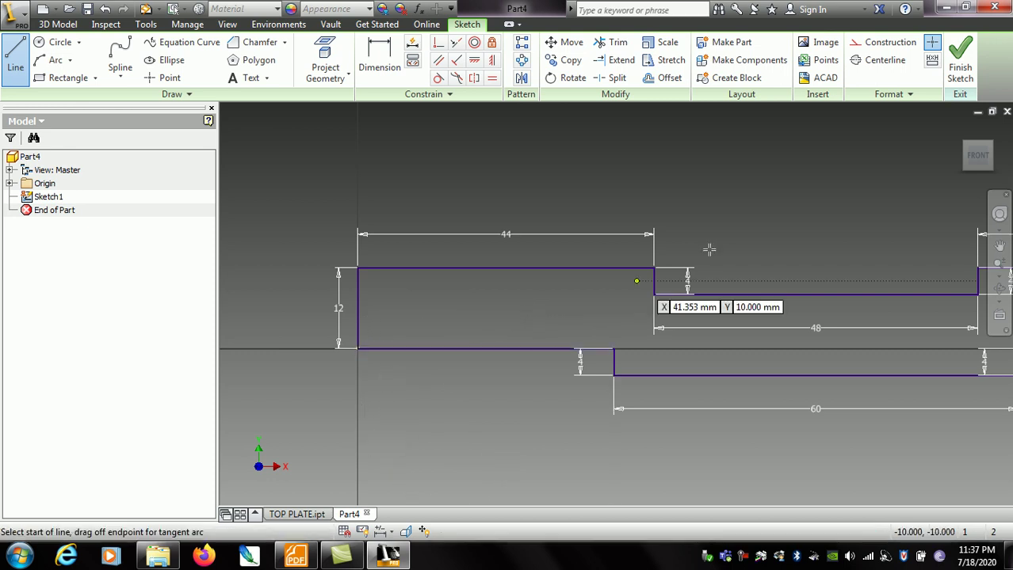
pyautogui.rightClick(733, 227)
pyautogui.click(787, 228)
# Compare the whole closed profile with part 1's front view in CASTER.pdf and finish the sketch
pyautogui.click(999, 246)
pyautogui.click(999, 275)
pyautogui.click(935, 290)
pyautogui.scroll(-2, 792, 305)
pyautogui.press('Home')
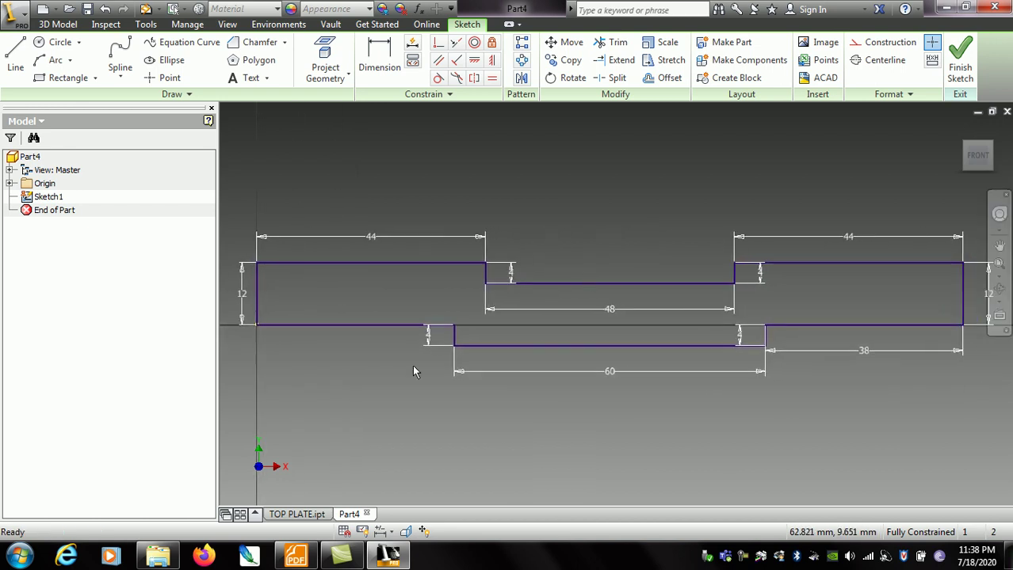
pyautogui.click(295, 557)
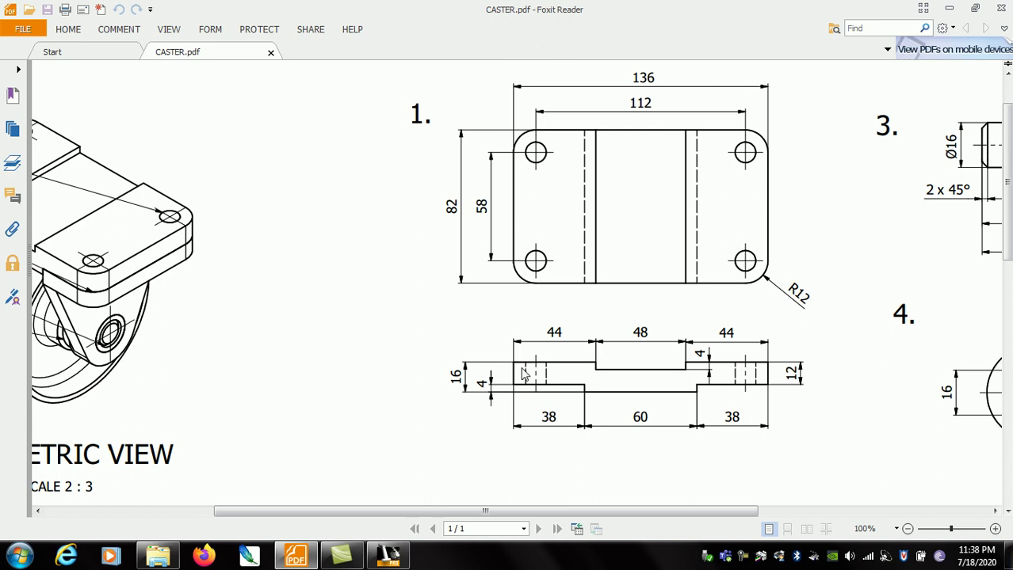
pyautogui.click(388, 557)
pyautogui.click(959, 69)
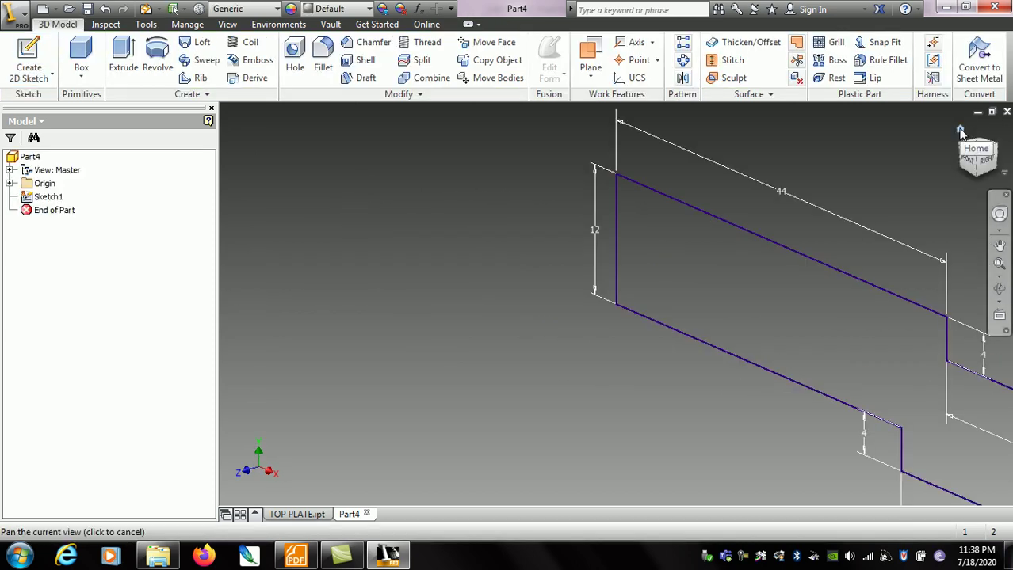
# Look up part 1's plate depth in CASTER.pdf and extrude the stepped profile 82 mm as a solid
pyautogui.click(960, 131)
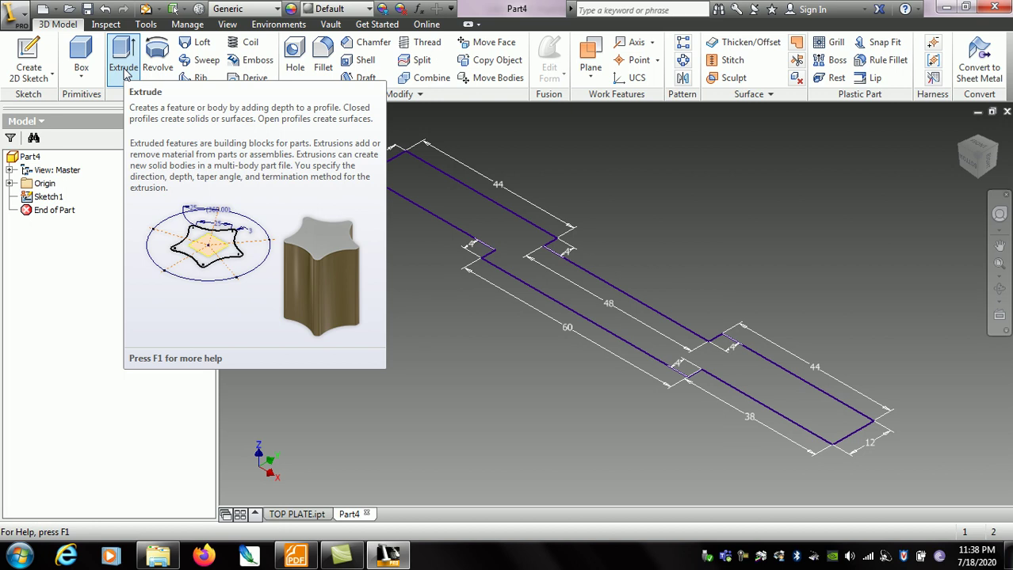
pyautogui.click(124, 70)
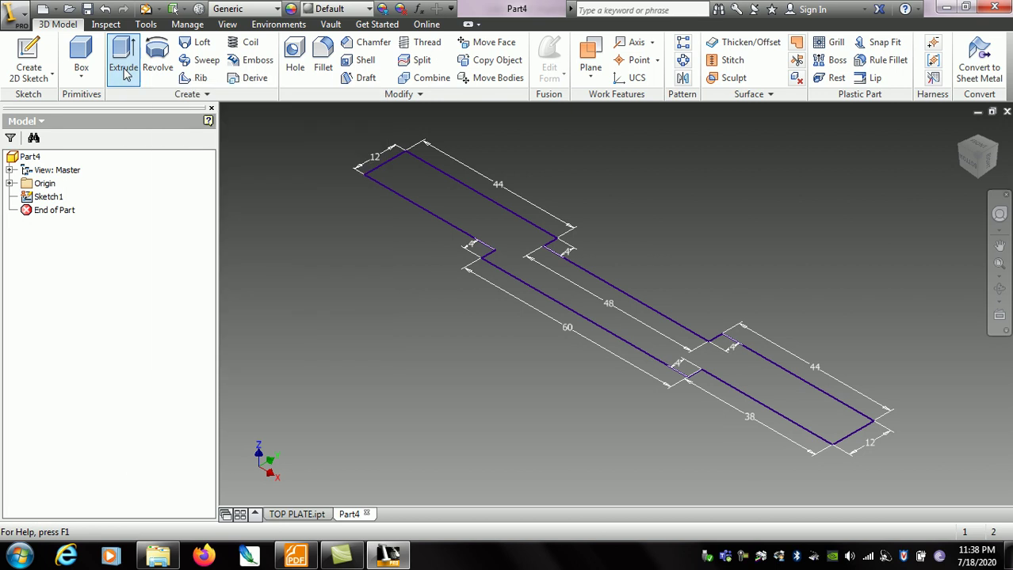
pyautogui.click(308, 557)
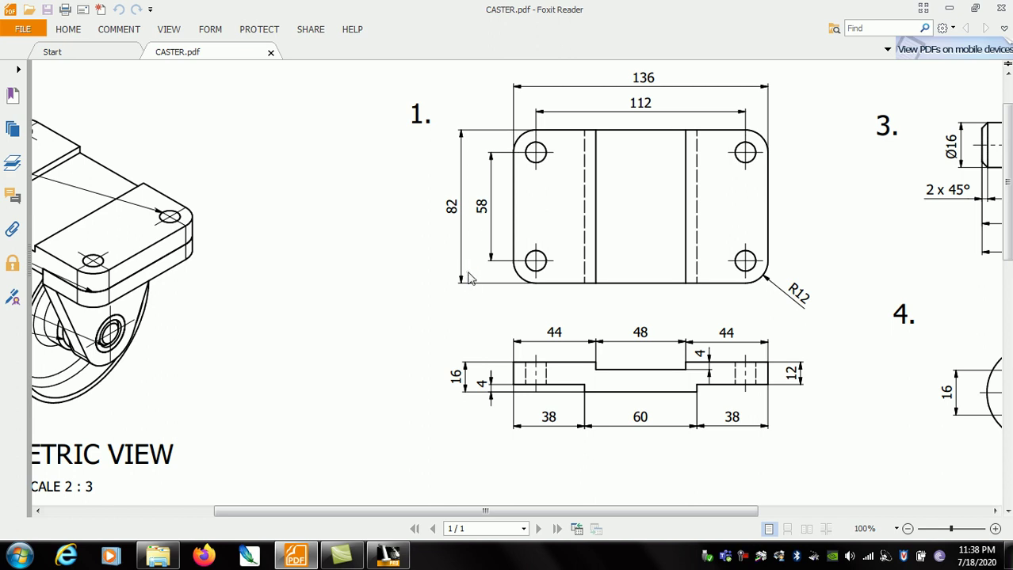
pyautogui.click(387, 557)
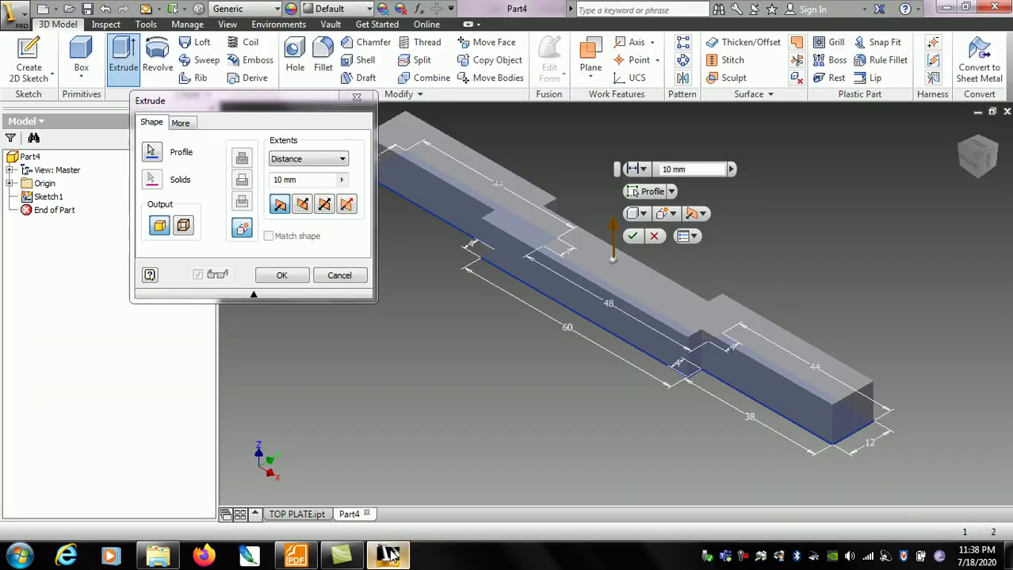
pyautogui.click(387, 557)
pyautogui.click(387, 557)
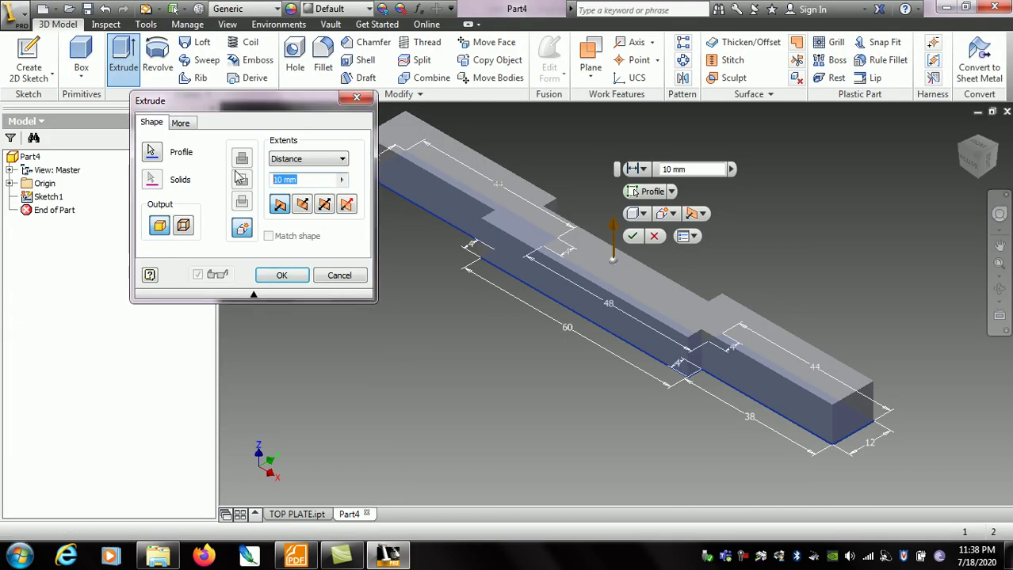
pyautogui.write('82')
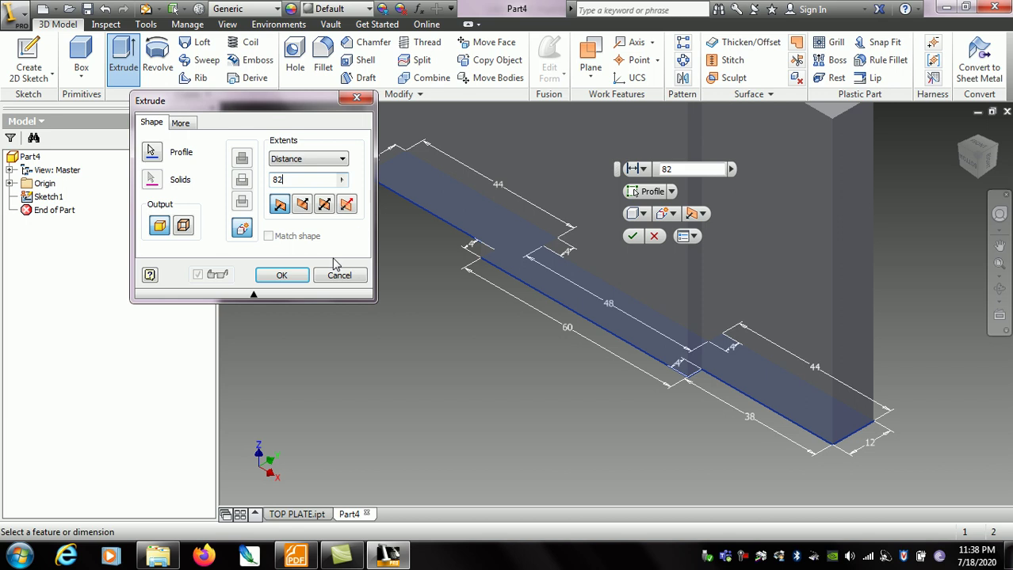
pyautogui.click(296, 275)
# Inspect the extruded plate's steps from several angles and compare its shape with part 1's views in CASTER.pdf
pyautogui.click(969, 146)
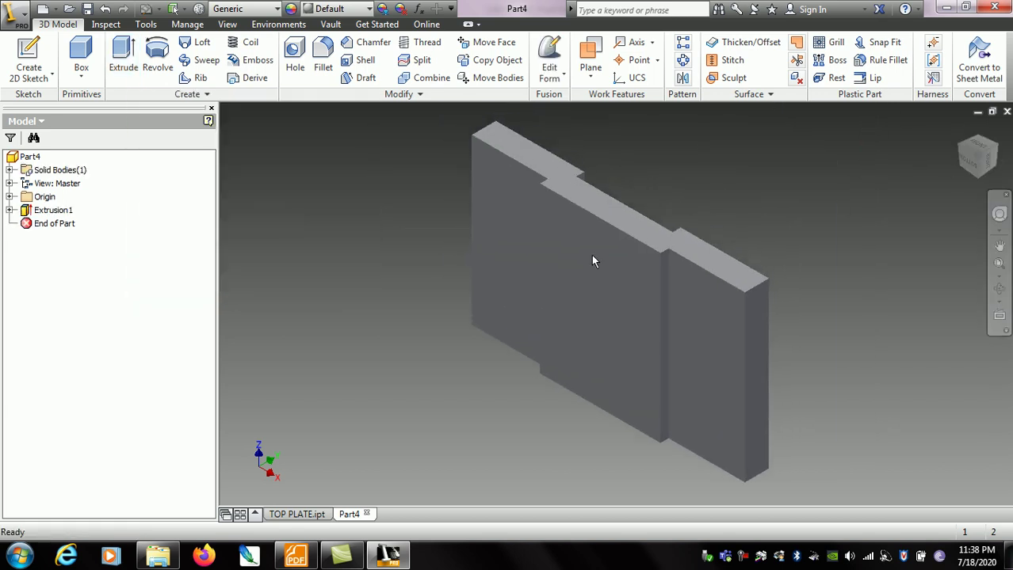
pyautogui.click(999, 289)
pyautogui.moveTo(605, 318); pyautogui.dragTo(854, 169)
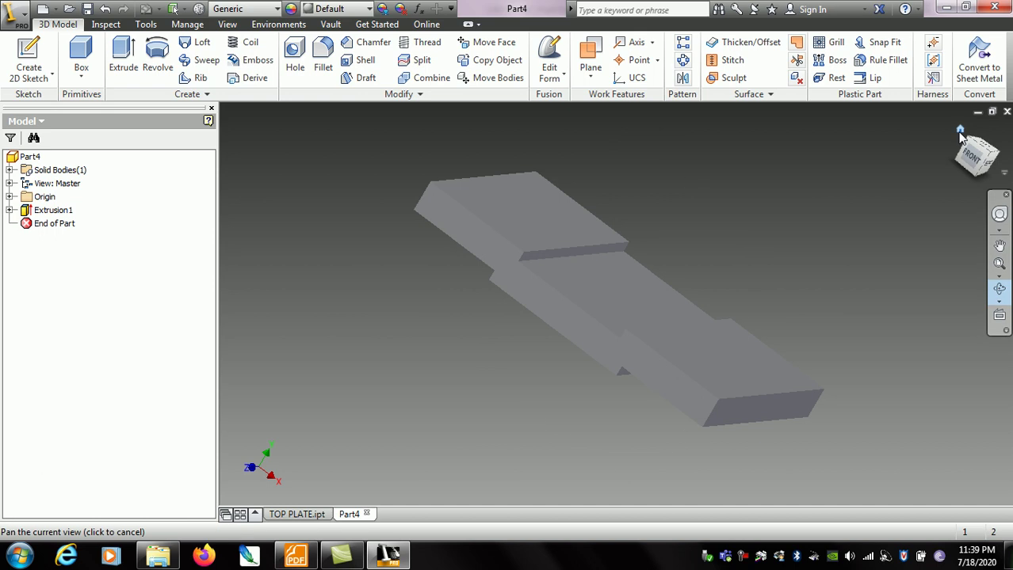
pyautogui.click(960, 131)
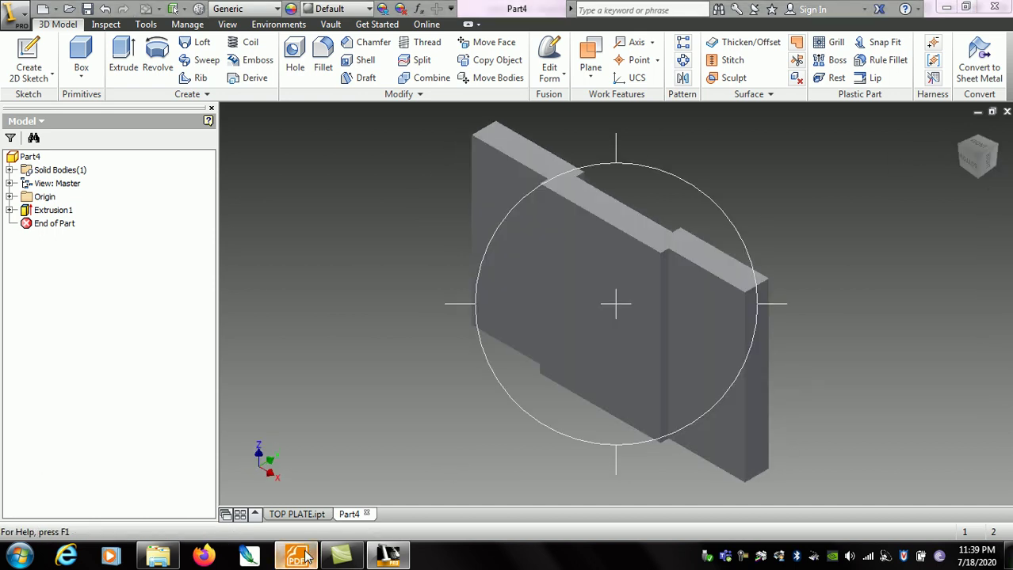
pyautogui.click(298, 557)
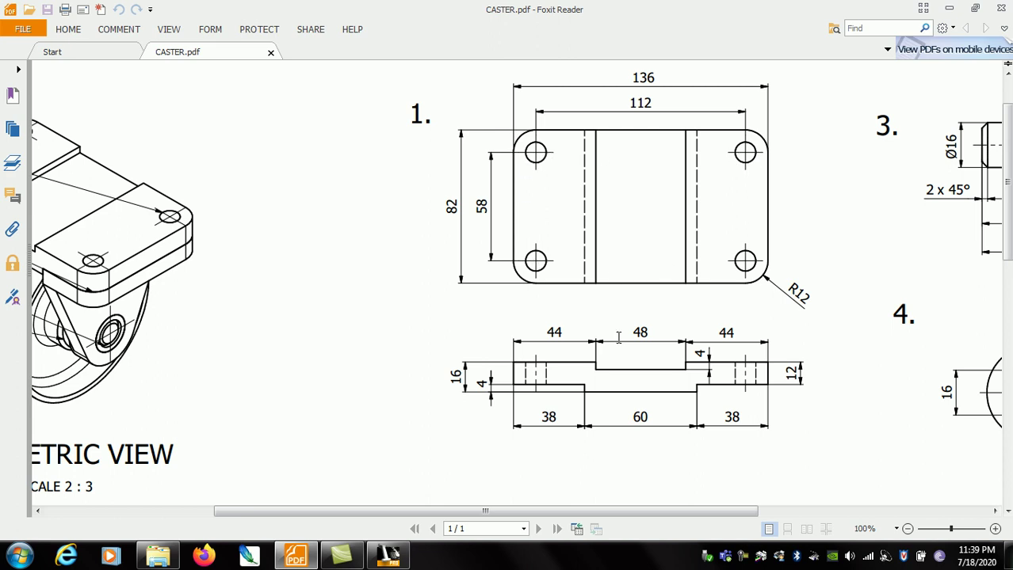
pyautogui.click(388, 556)
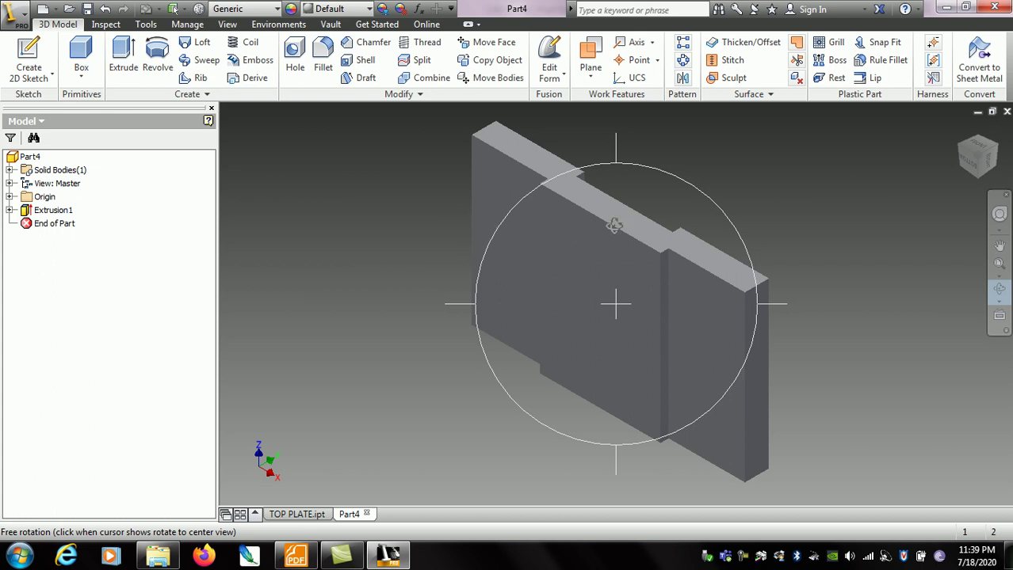
# Start a sketch on the plate's raised left top face and look up part 1's hole layout in CASTER.pdf
pyautogui.moveTo(591, 200); pyautogui.dragTo(425, 323)
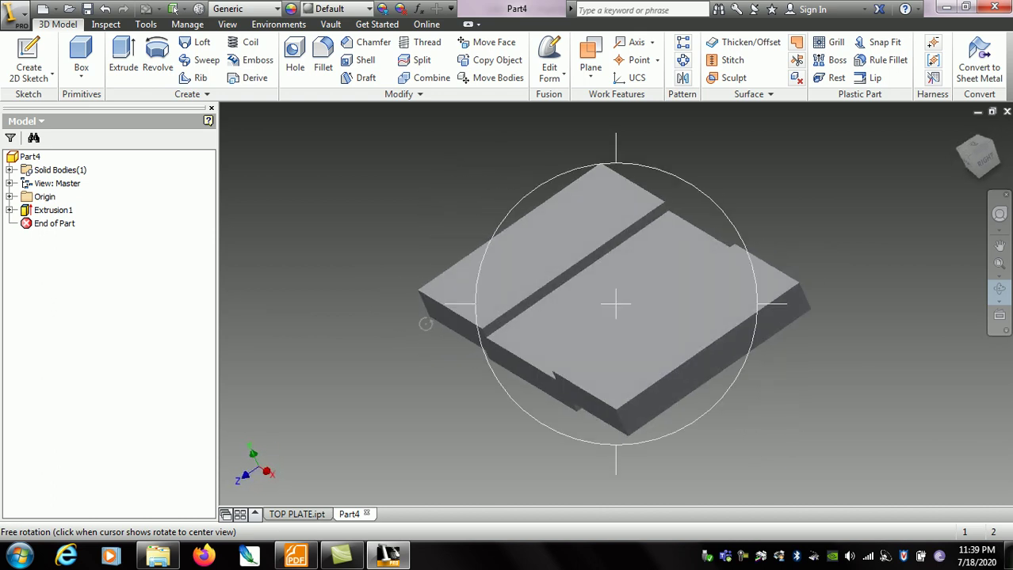
pyautogui.rightClick(448, 205)
pyautogui.press('Escape')
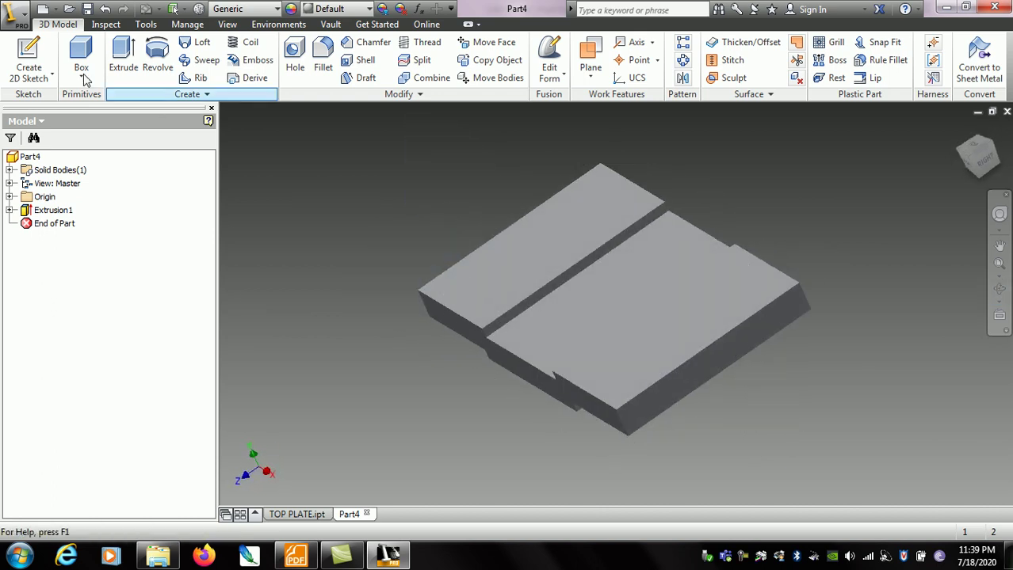
pyautogui.click(32, 55)
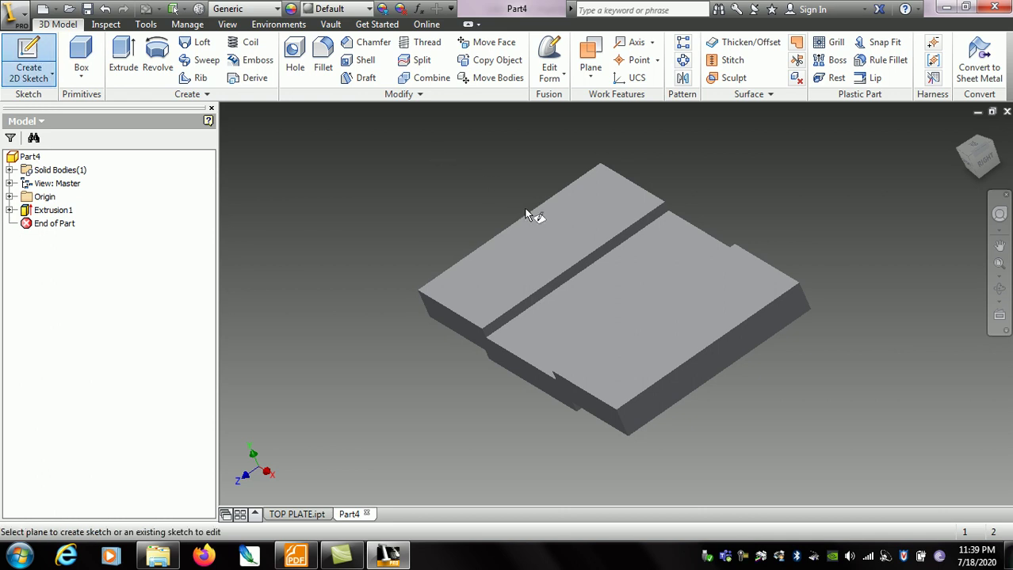
pyautogui.click(552, 227)
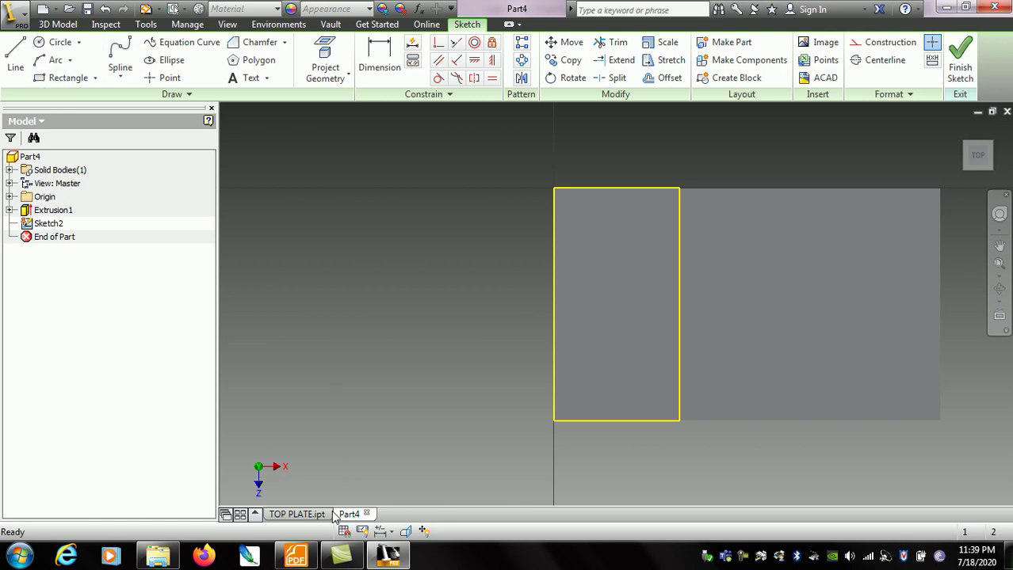
pyautogui.click(295, 557)
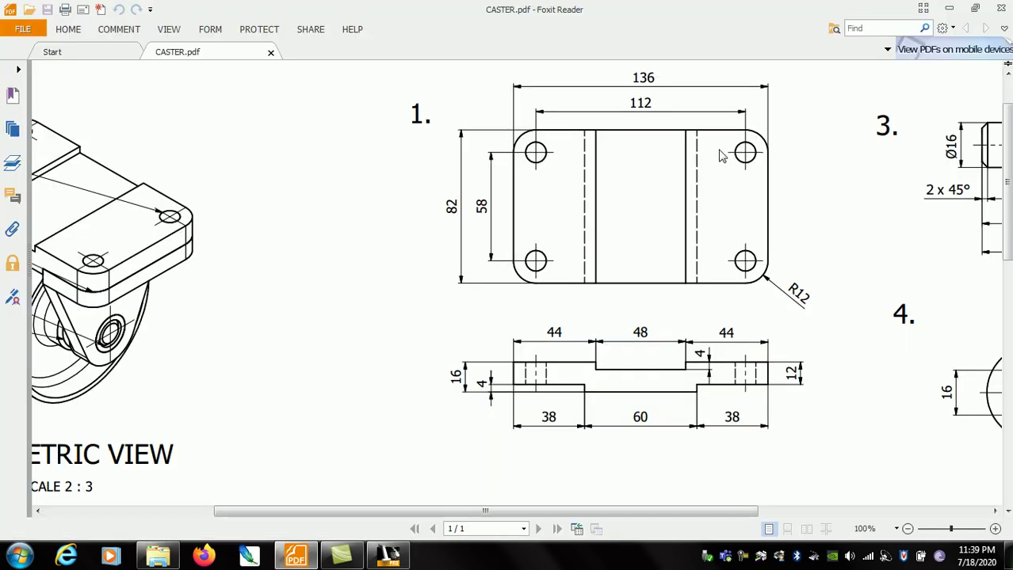
pyautogui.click(295, 557)
# Sketch four circles about 10 to 13 mm in diameter, one near each corner of the plate
pyautogui.click(58, 42)
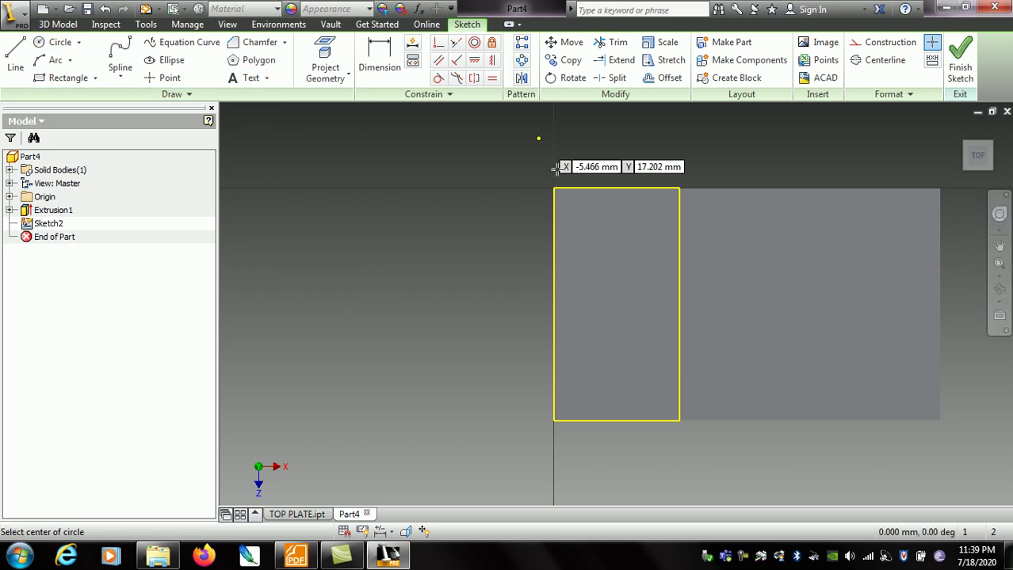
pyautogui.click(622, 229)
pyautogui.write('10')
pyautogui.press('Return')
pyautogui.click(905, 226)
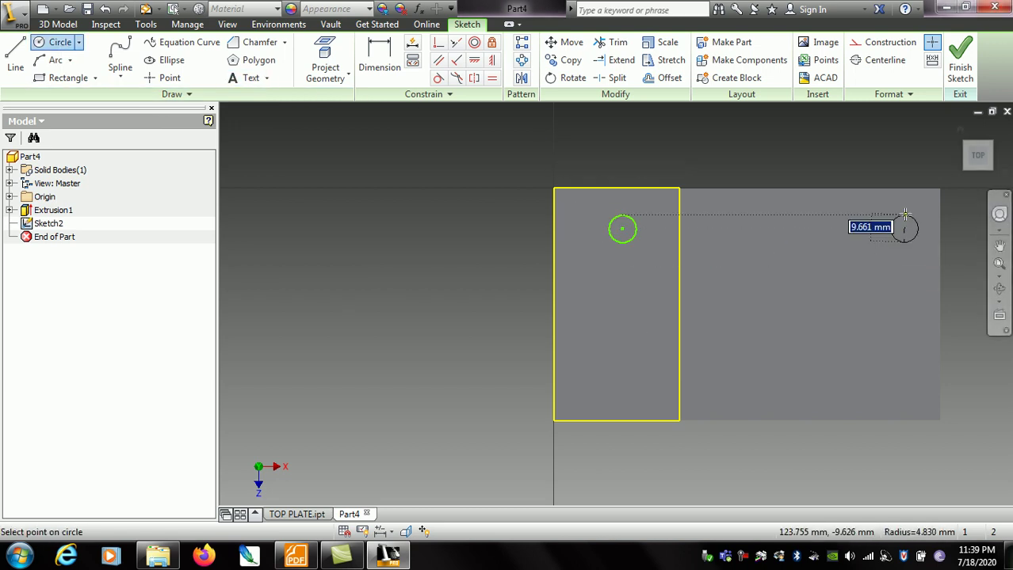
pyautogui.press('Return')
pyautogui.click(609, 377)
pyautogui.write('10')
pyautogui.press('Return')
pyautogui.click(874, 371)
pyautogui.write('10')
pyautogui.press('Return')
pyautogui.rightClick(776, 161)
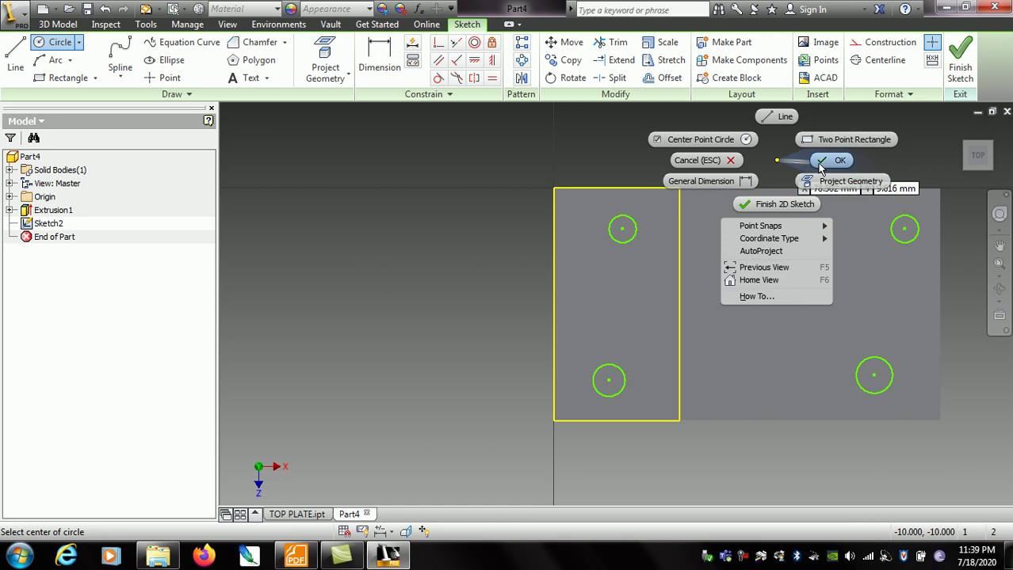
pyautogui.click(820, 161)
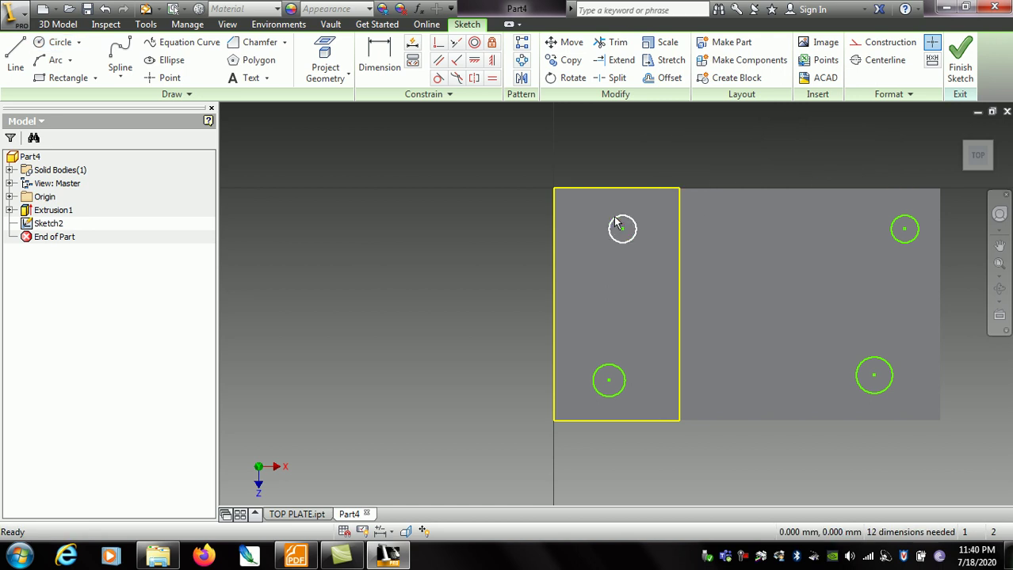
# Check the holes in CASTER.pdf and dimension the upper-left circle's diameter as 12 mm
pyautogui.moveTo(612, 219); pyautogui.dragTo(609, 222)
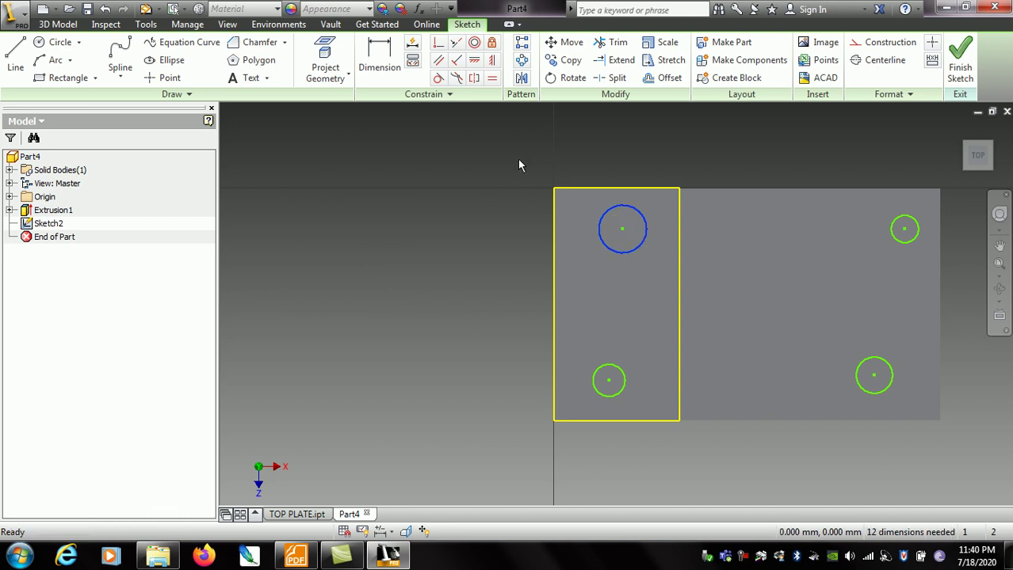
pyautogui.click(390, 69)
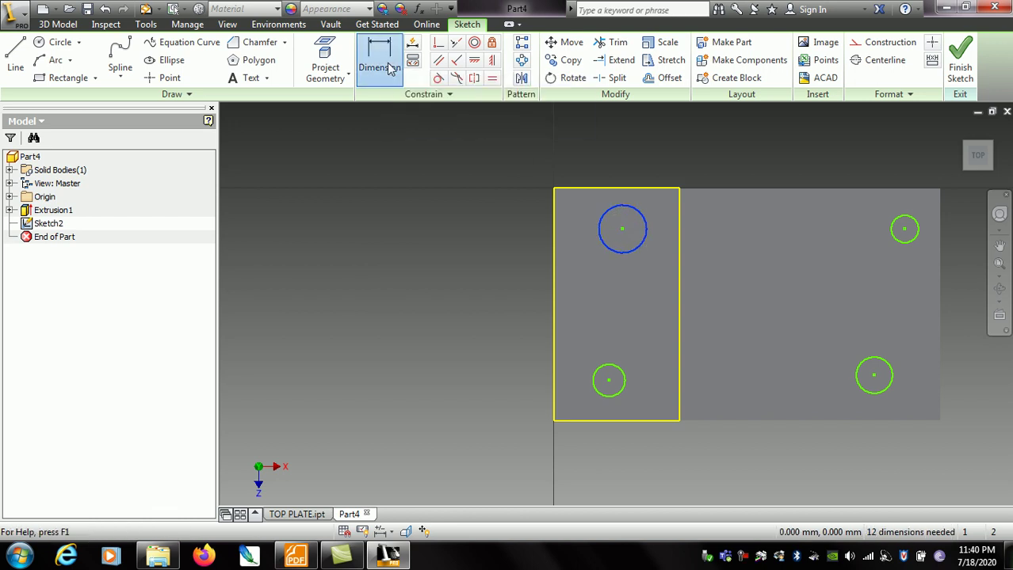
pyautogui.click(606, 213)
pyautogui.click(509, 174)
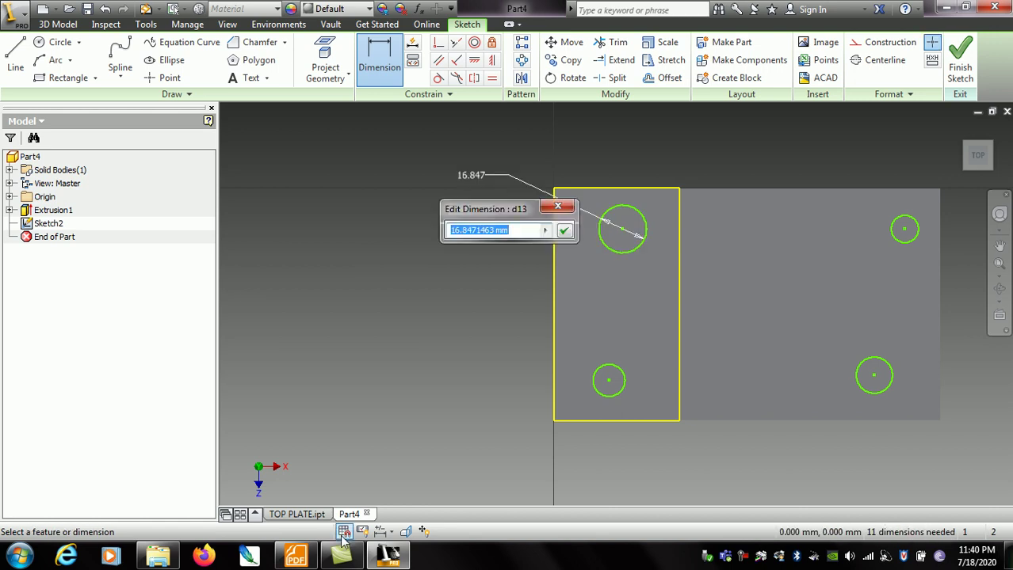
pyautogui.click(295, 556)
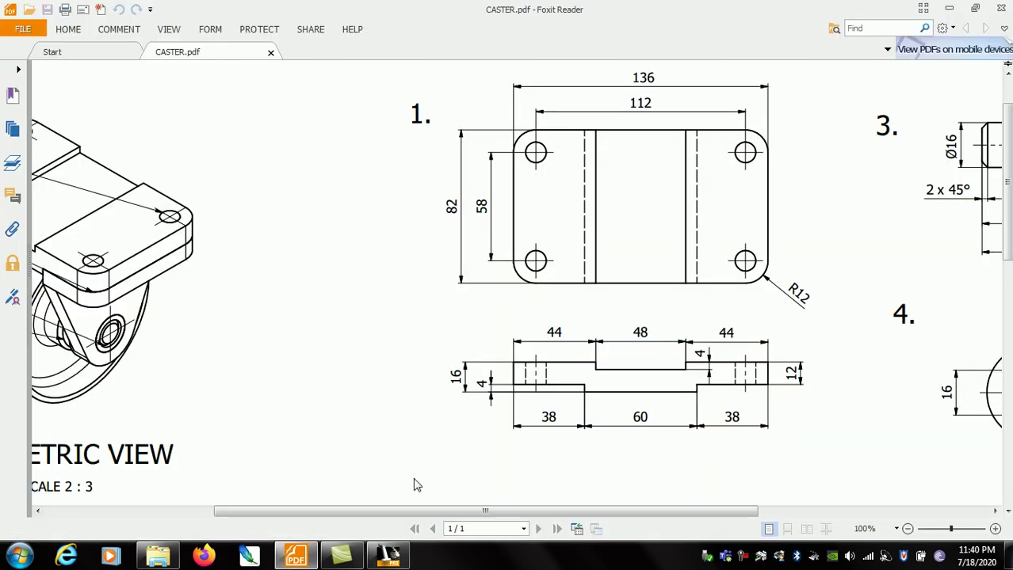
pyautogui.click(295, 556)
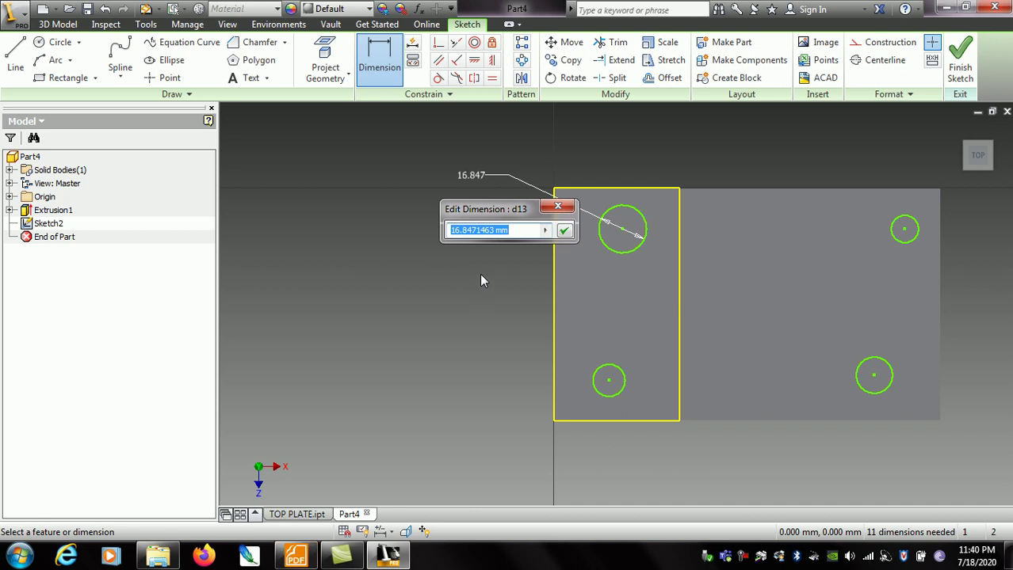
pyautogui.write('12')
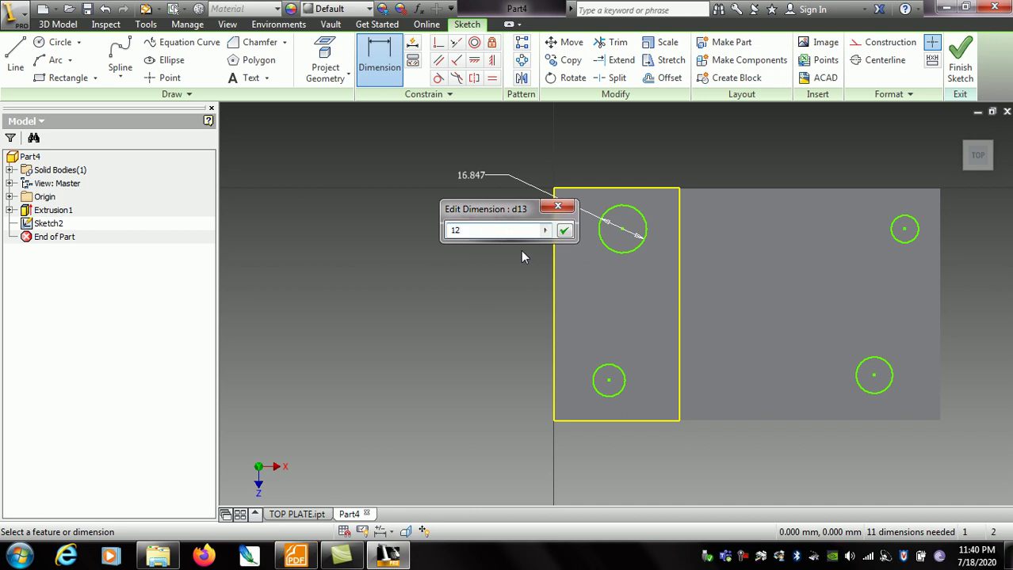
pyautogui.click(564, 232)
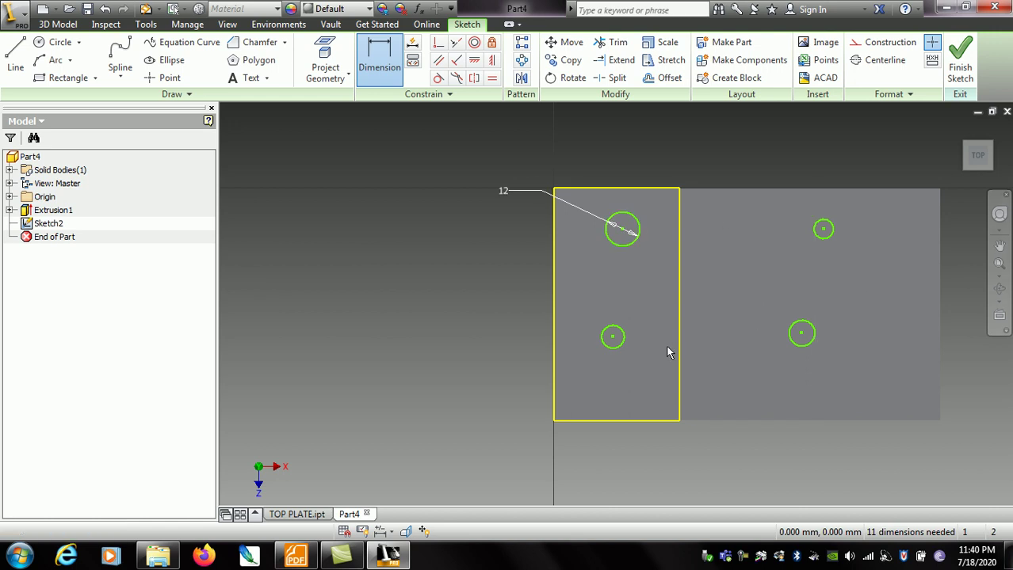
# Dimension the lower-left circle's diameter and link it to the upper-left circle's 12 mm diameter dimension
pyautogui.click(611, 336)
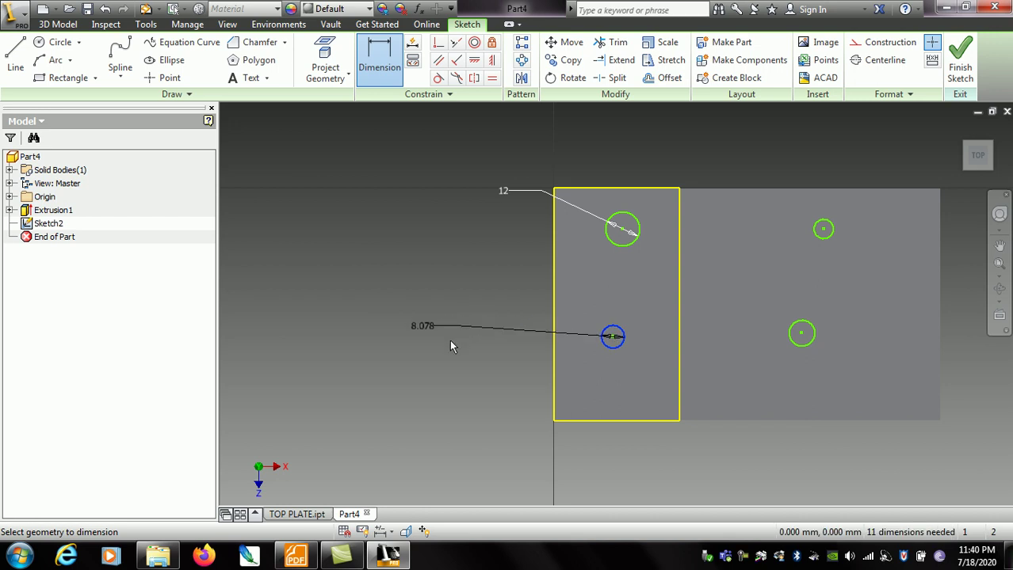
pyautogui.click(446, 348)
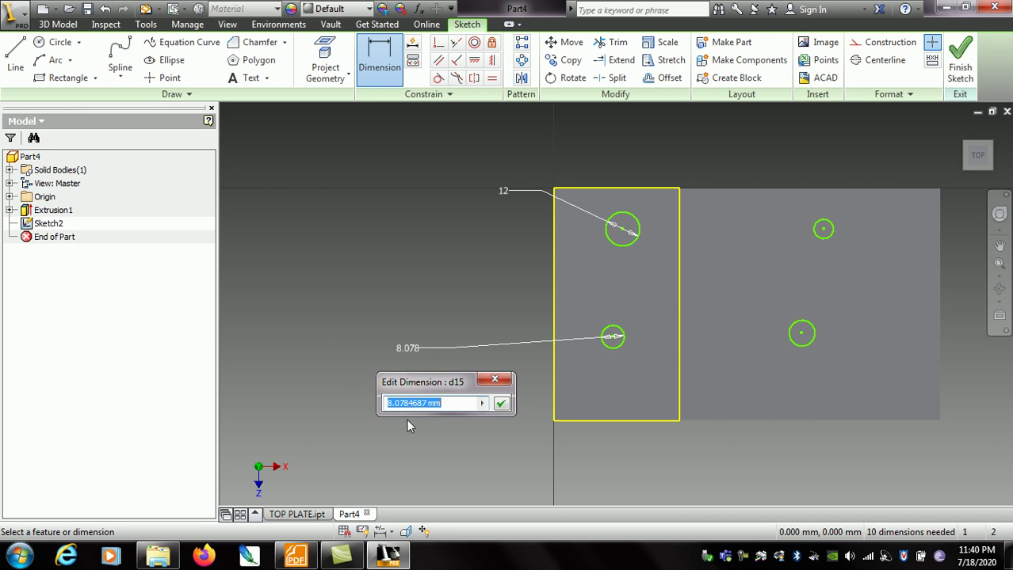
pyautogui.click(507, 194)
pyautogui.click(500, 404)
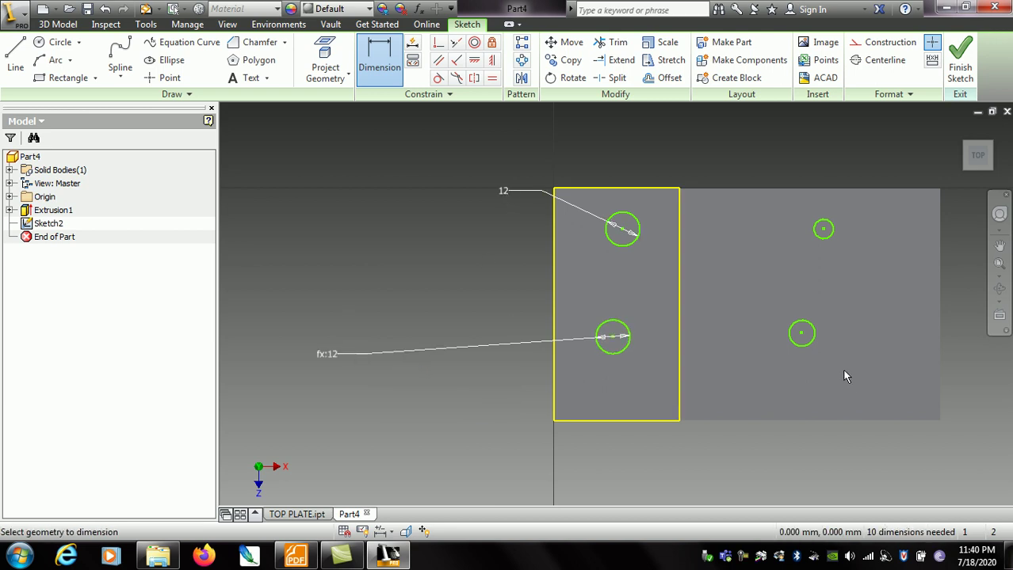
# Dimension the diameters of the lower-right and upper-right circles, linking both to the upper-left circle's diameter dimension d13
pyautogui.click(810, 353)
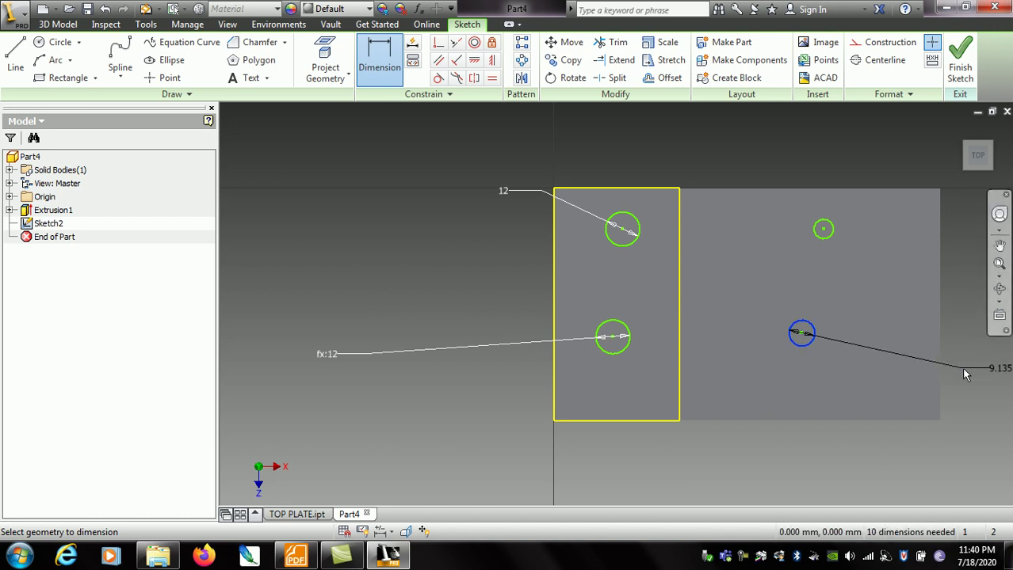
pyautogui.click(963, 375)
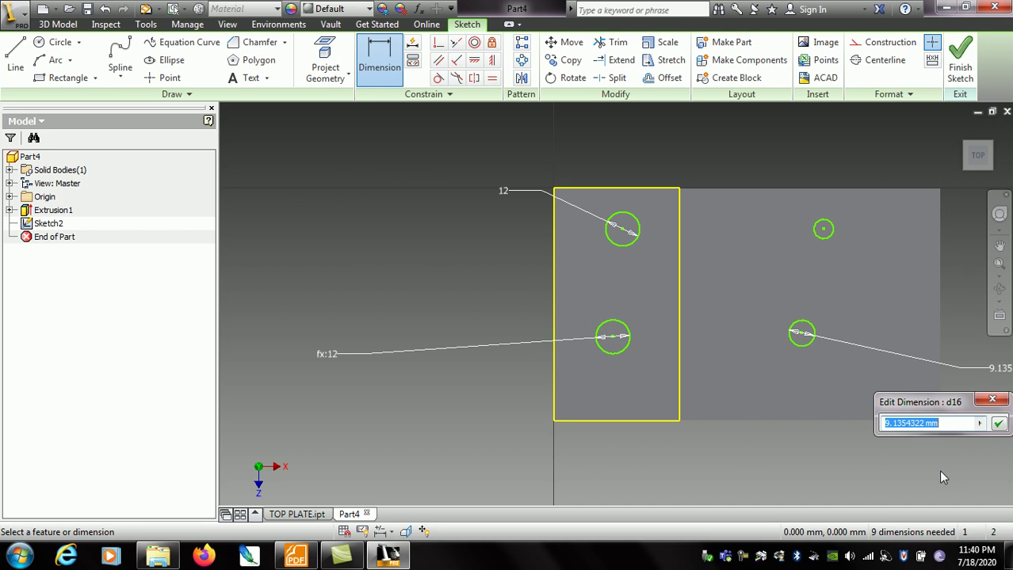
pyautogui.click(940, 423)
pyautogui.moveTo(942, 424); pyautogui.dragTo(893, 423)
pyautogui.write('12')
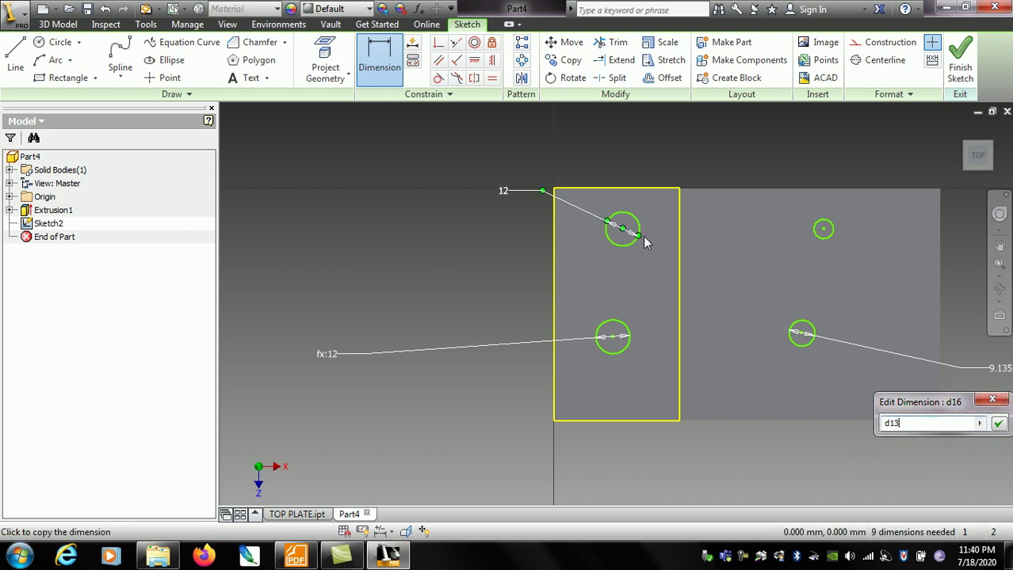
pyautogui.click(998, 423)
pyautogui.click(825, 231)
pyautogui.click(855, 152)
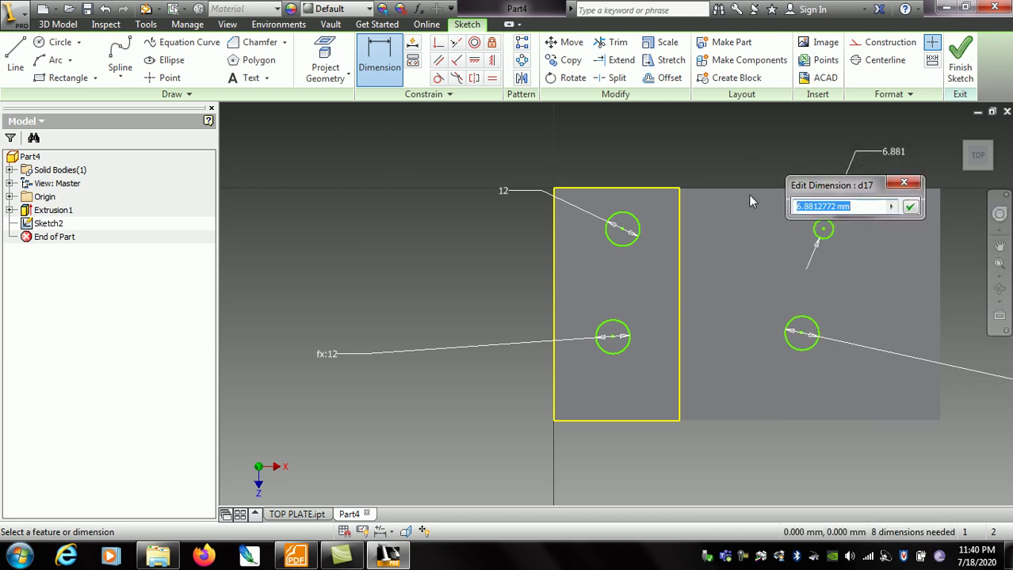
pyautogui.click(561, 198)
pyautogui.click(910, 208)
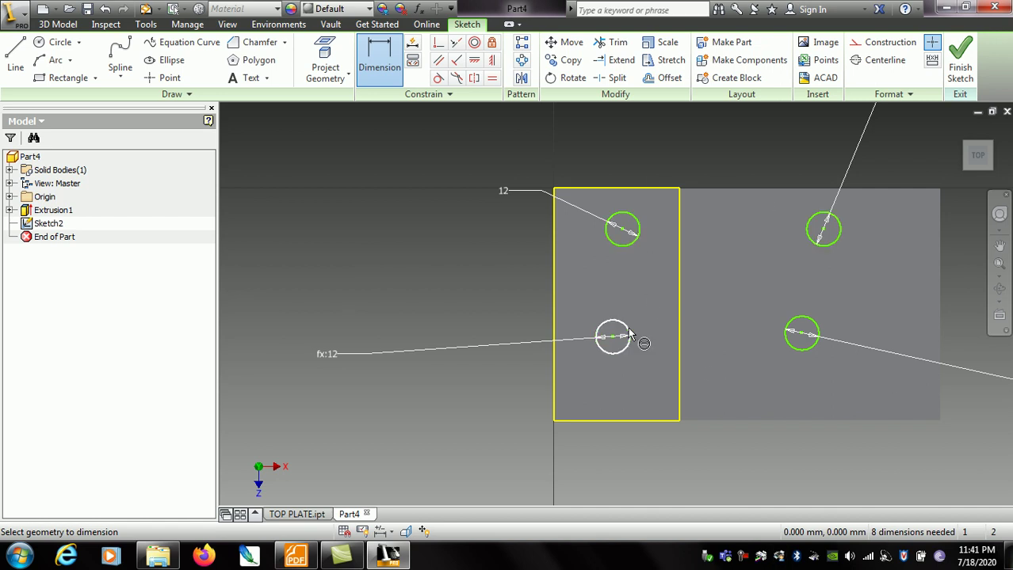
# Test the linked diameters by setting the upper-left circle's diameter to 5 mm, and undo the change
pyautogui.click(508, 199)
pyautogui.moveTo(494, 249); pyautogui.dragTo(437, 248)
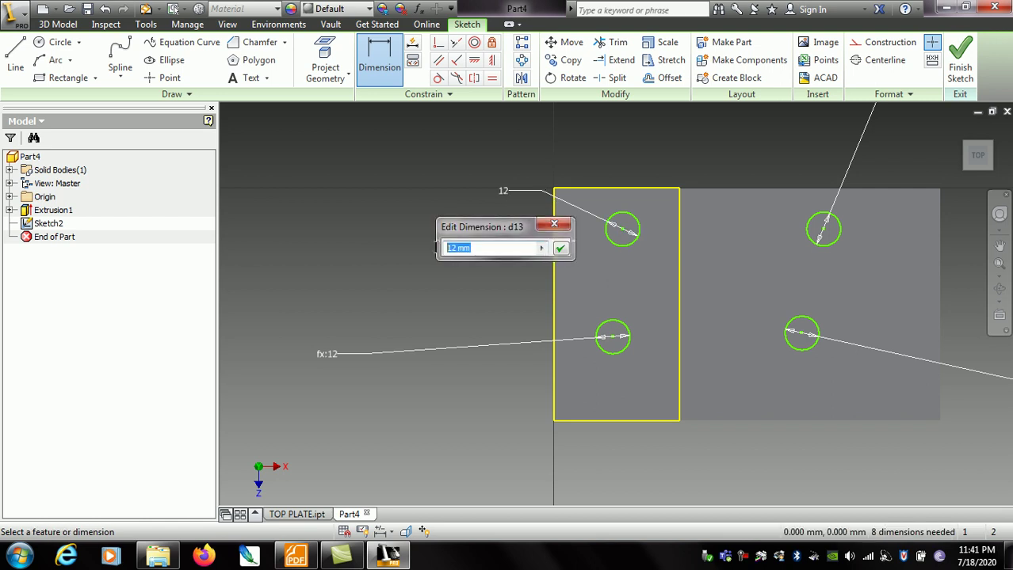
pyautogui.write('5')
pyautogui.click(560, 248)
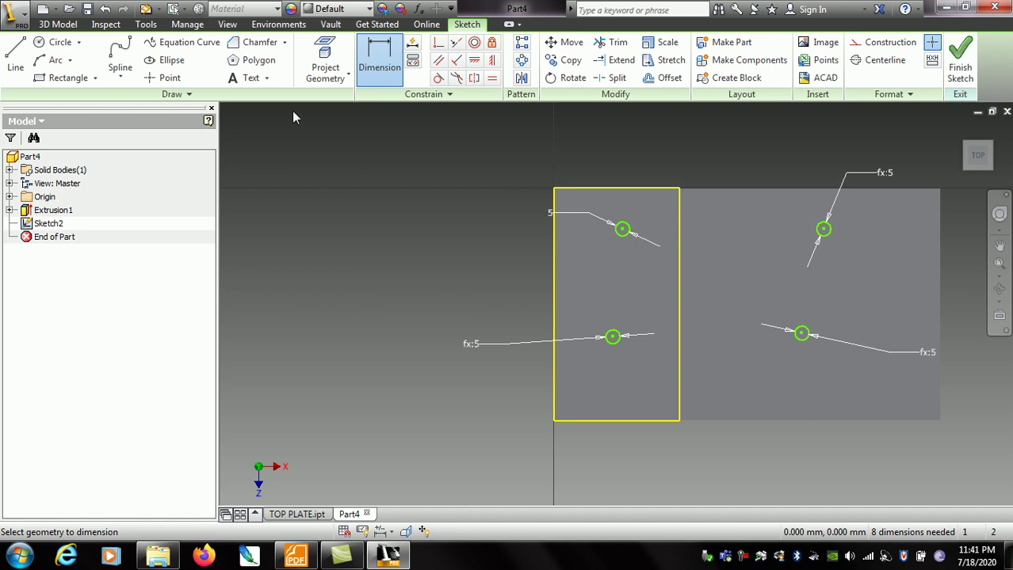
pyautogui.click(105, 9)
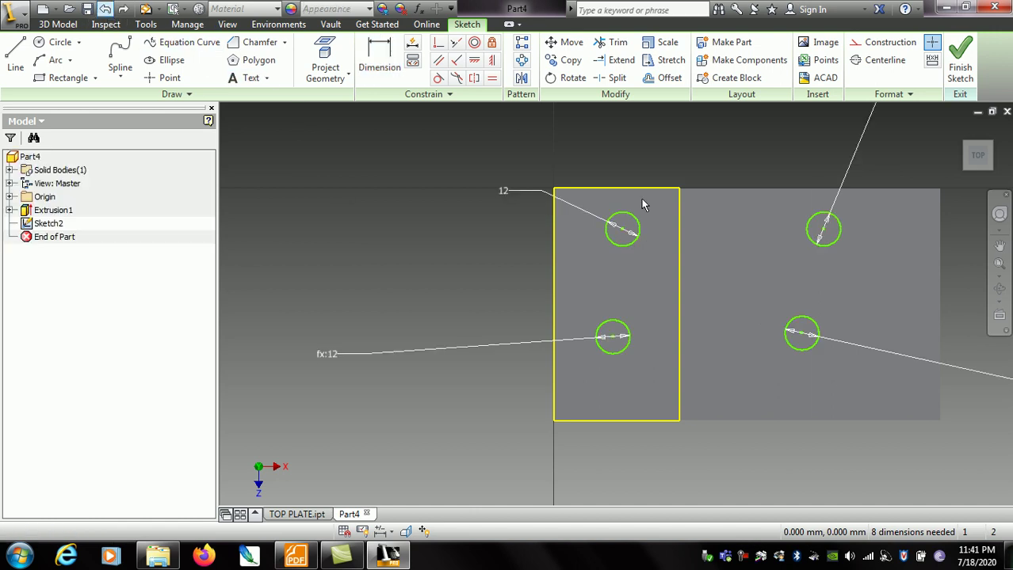
# Check the hole spacing of part 1 in CASTER.pdf and return to dimensioning the hole sketch
pyautogui.click(301, 559)
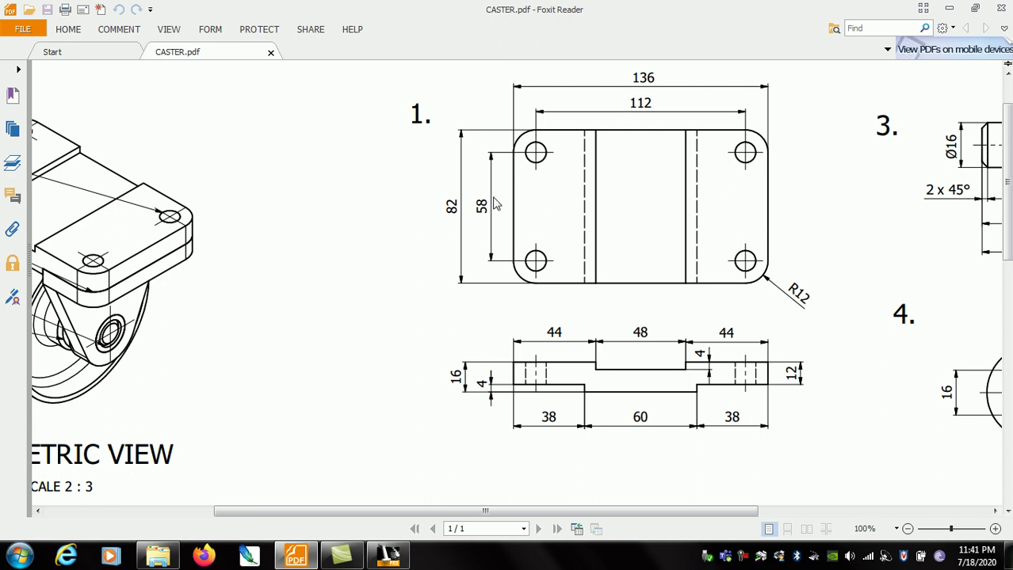
pyautogui.click(294, 563)
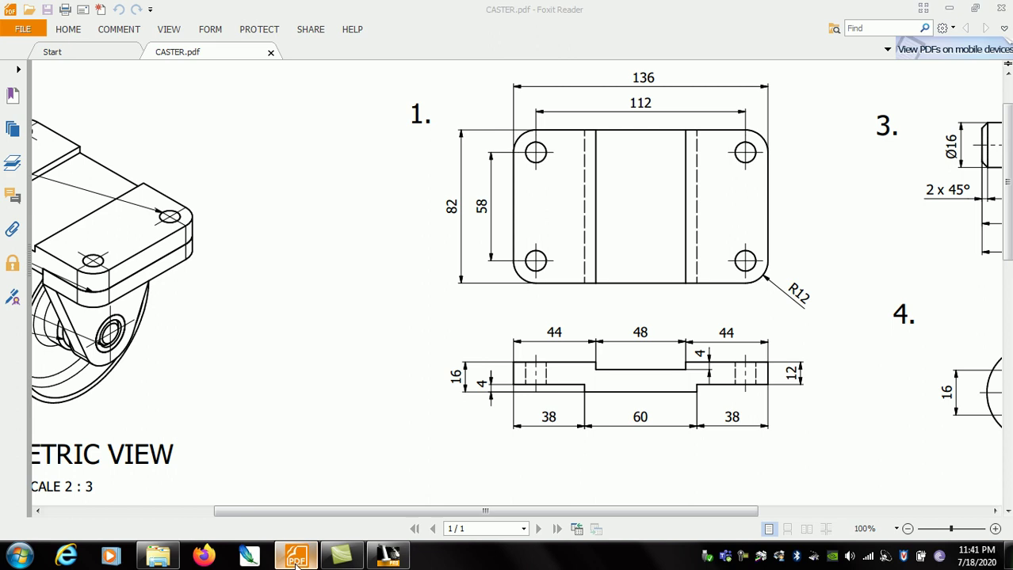
pyautogui.click(387, 65)
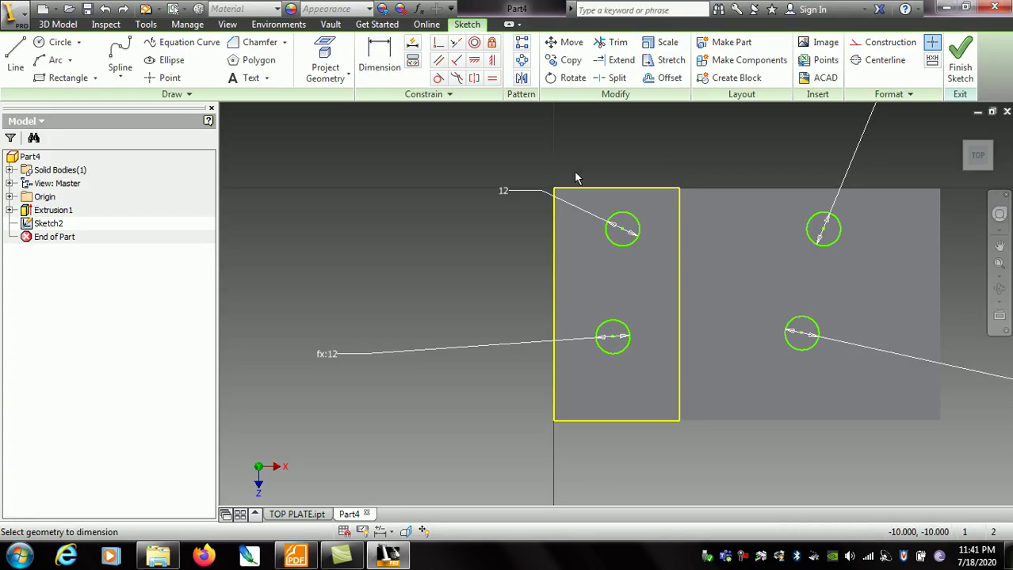
pyautogui.click(622, 230)
pyautogui.click(824, 228)
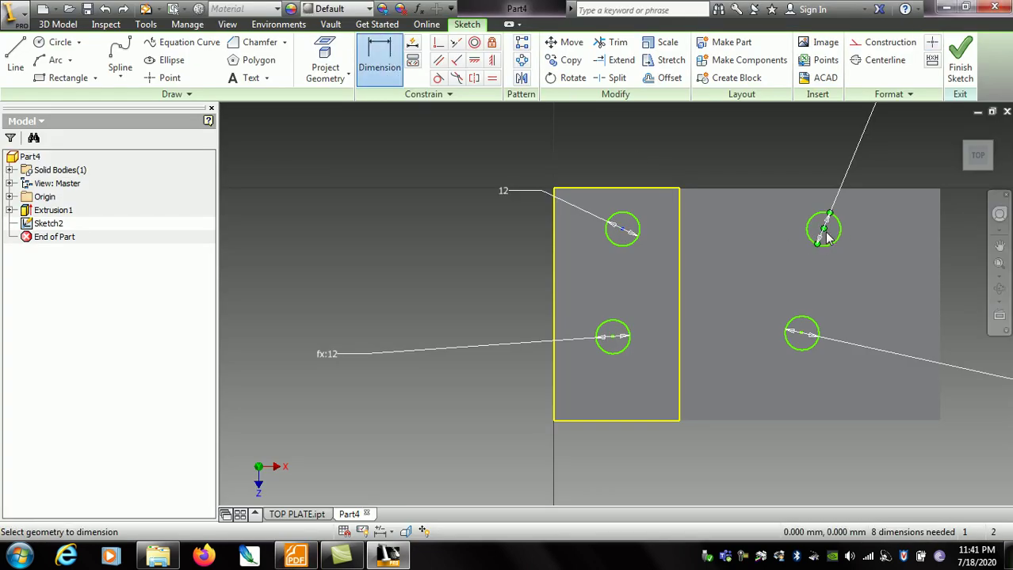
pyautogui.click(745, 147)
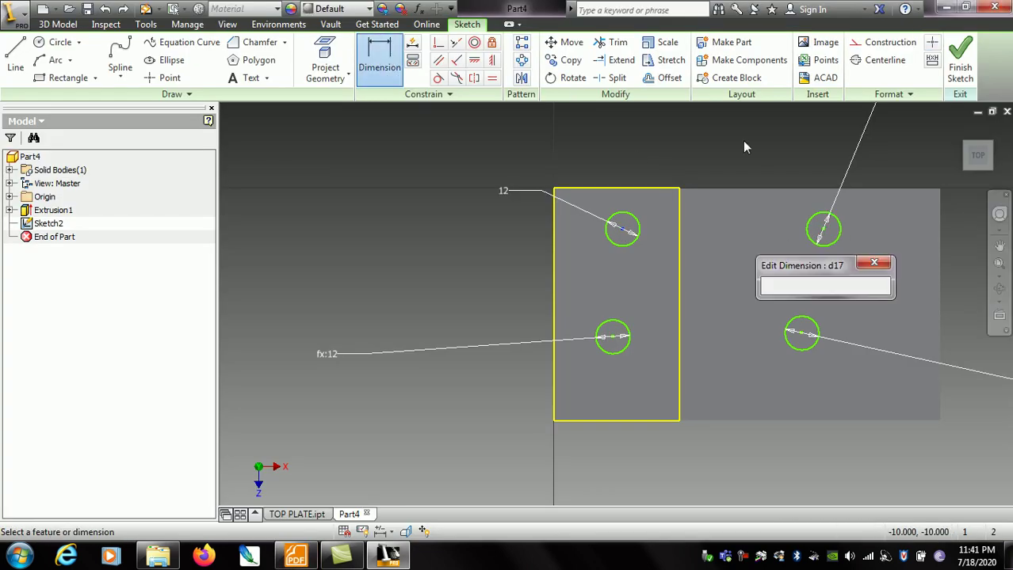
pyautogui.click(874, 262)
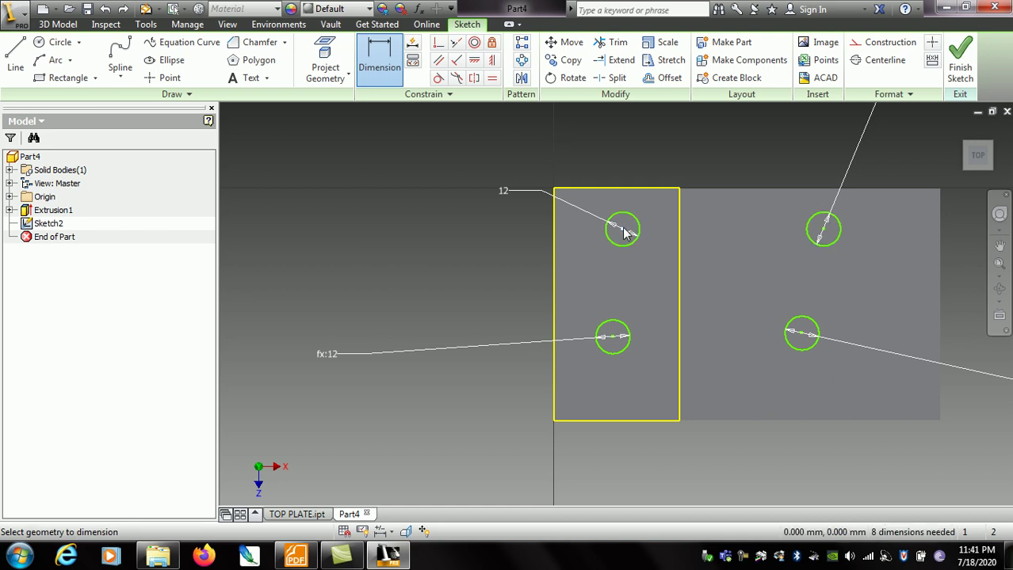
# Dimension the horizontal distance between the two upper circles' centers as 112 mm, checking the value in CASTER.pdf
pyautogui.click(824, 230)
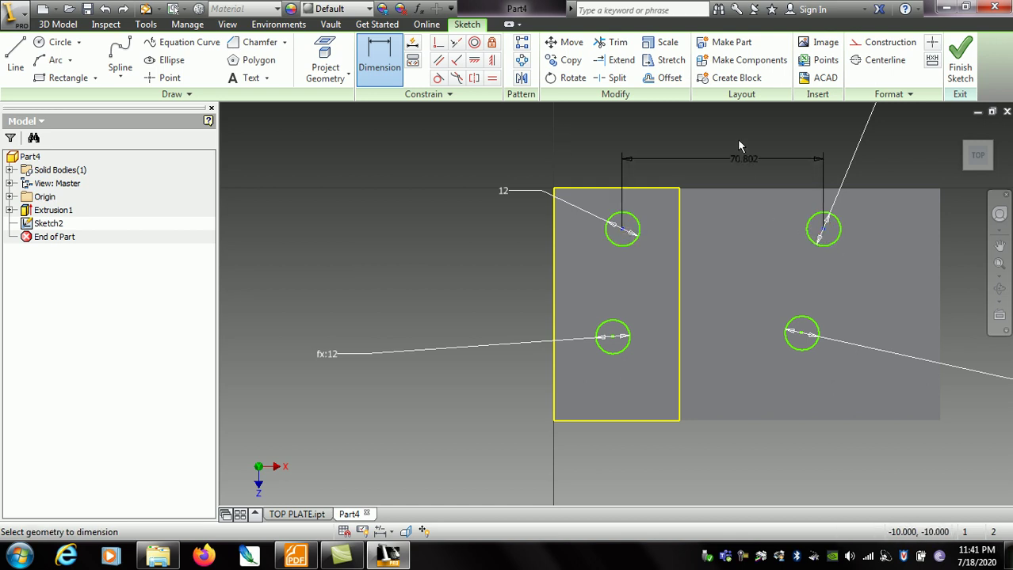
pyautogui.click(734, 140)
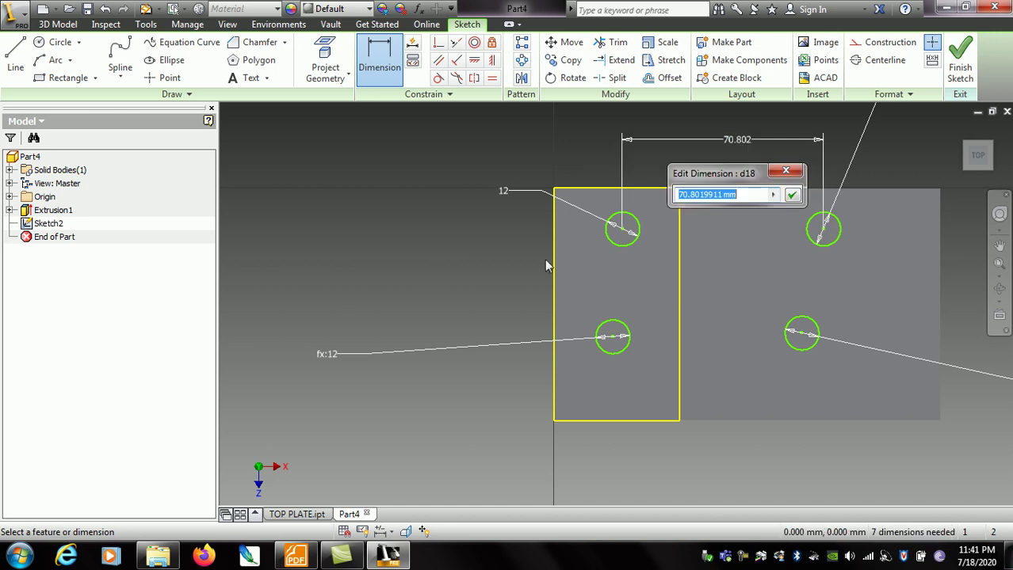
pyautogui.click(295, 557)
pyautogui.click(295, 557)
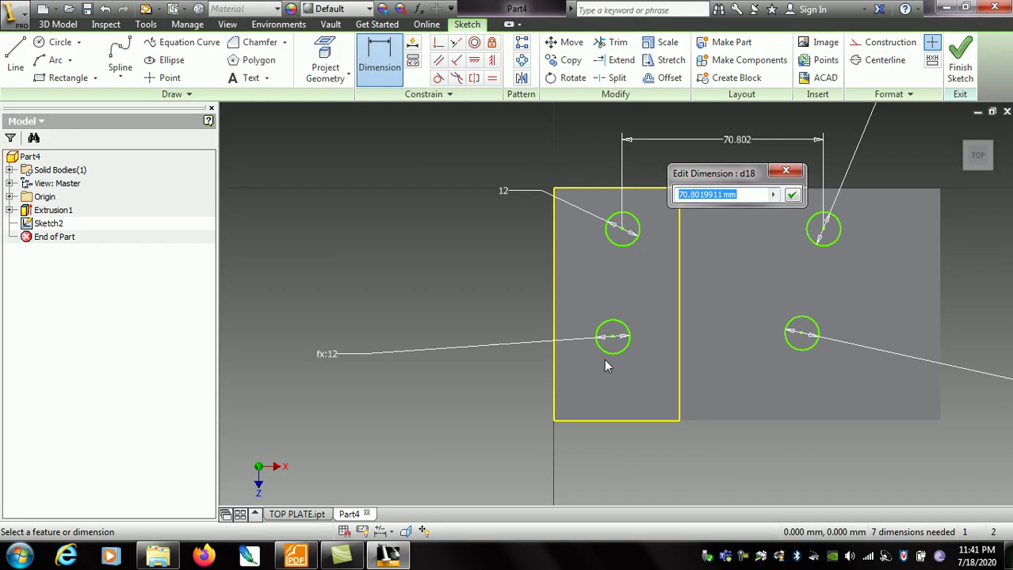
pyautogui.write('112')
pyautogui.press('Return')
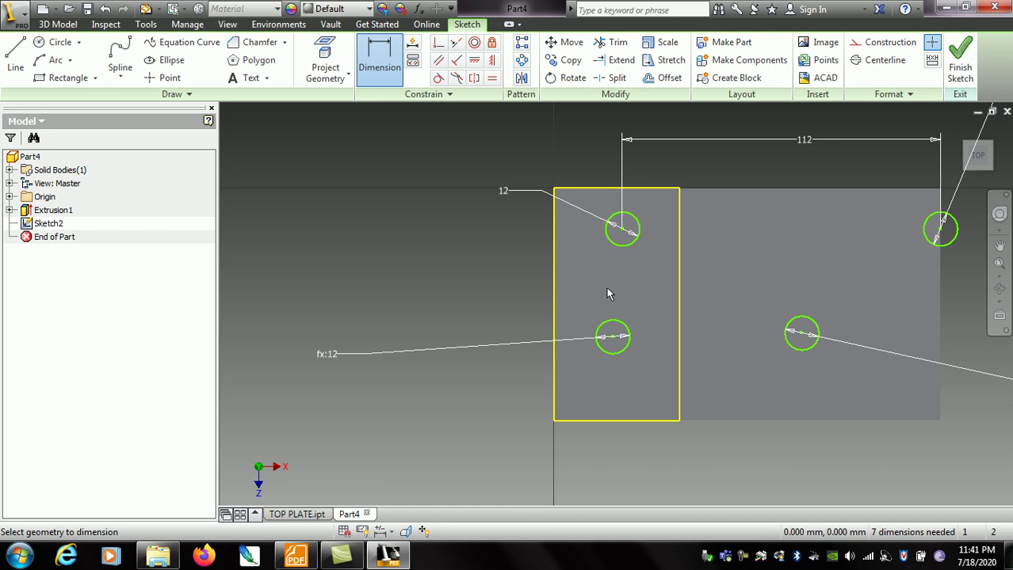
# Dimension the vertical distance between the upper-left and lower-left circles' centers as 58 mm, checking the value in CASTER.pdf
pyautogui.click(620, 339)
pyautogui.click(507, 317)
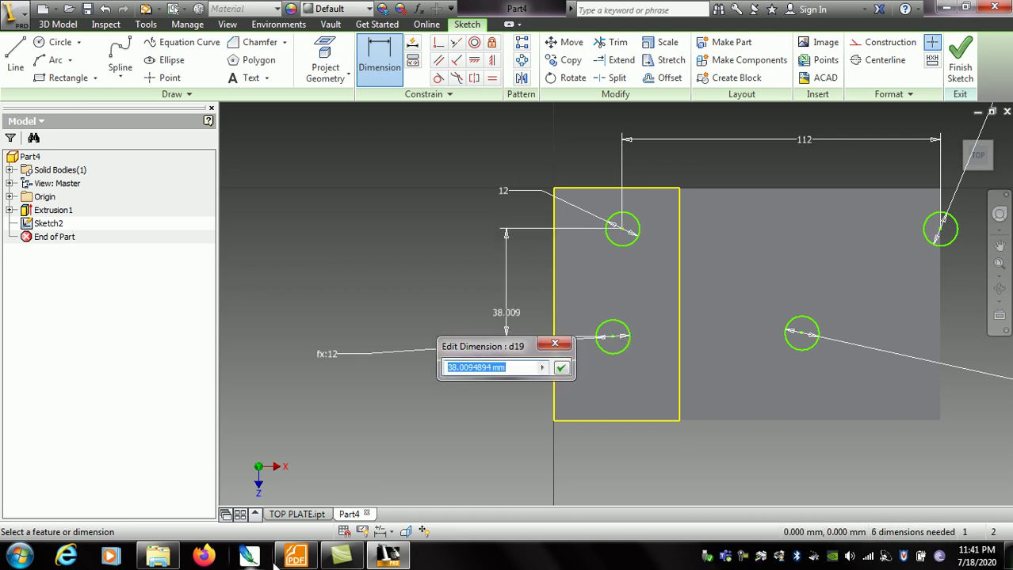
pyautogui.click(294, 557)
pyautogui.click(295, 557)
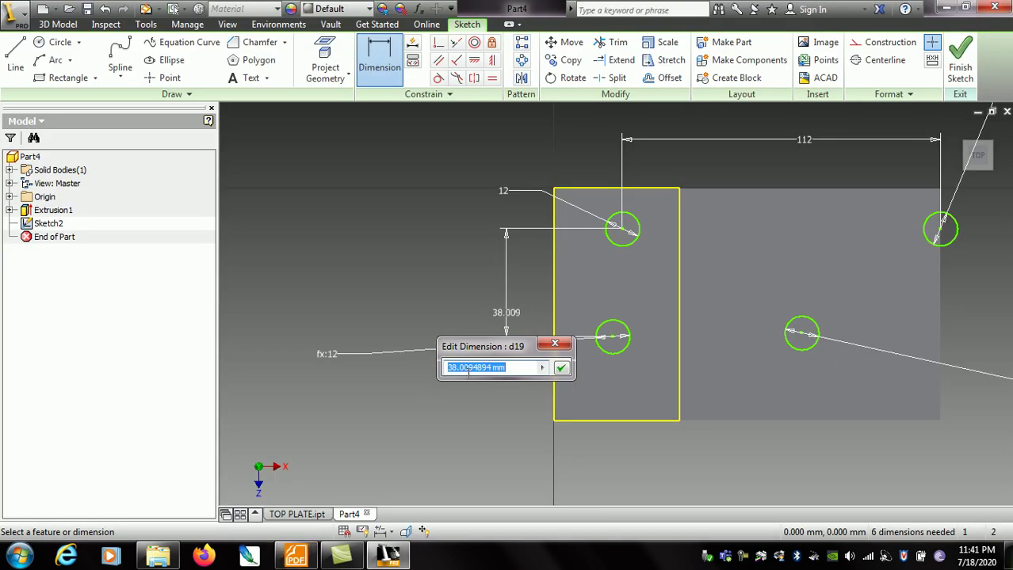
pyautogui.write('58')
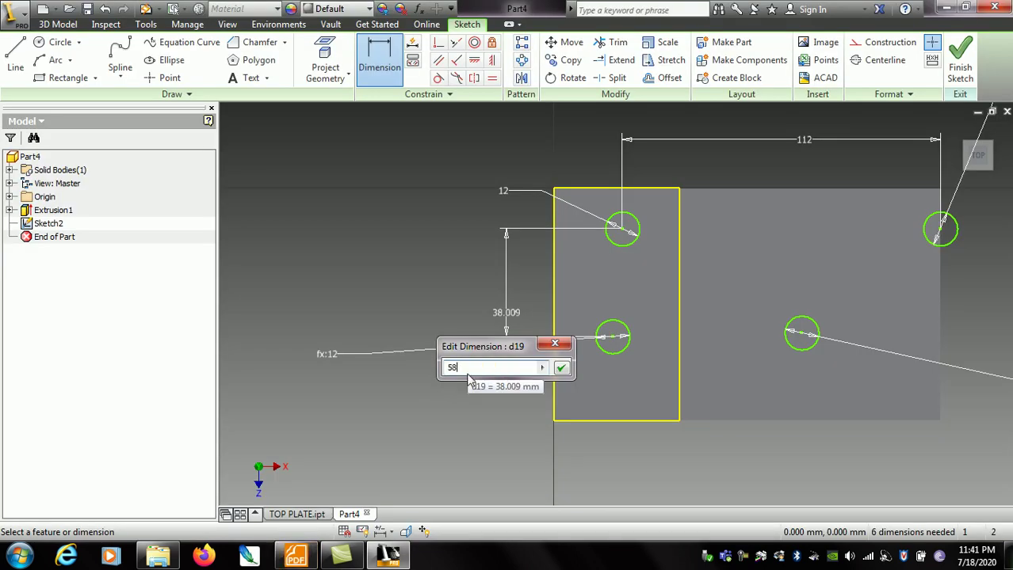
pyautogui.press('Return')
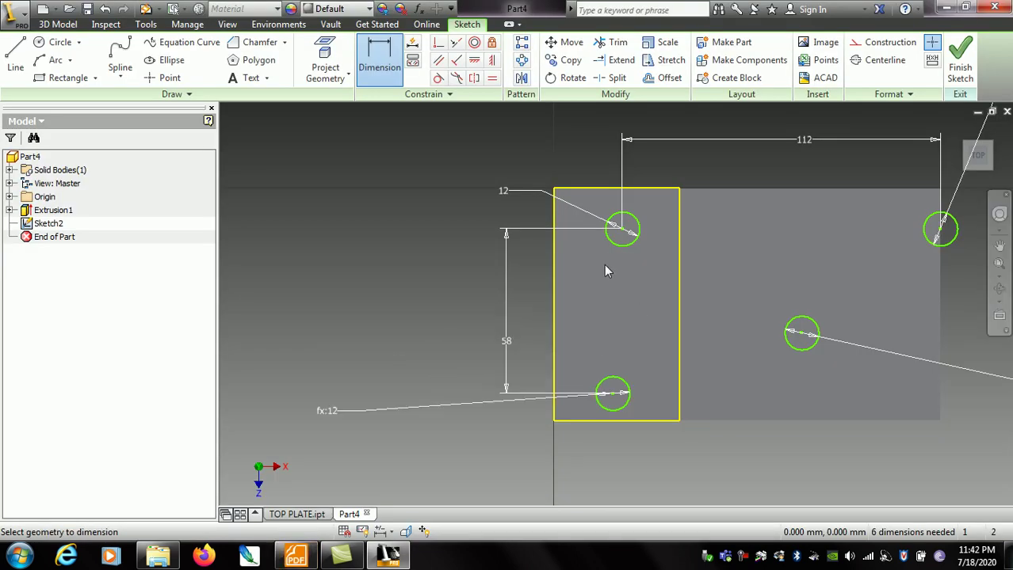
# Consult CASTER.pdf and dimension the upper-left circle's center 12 mm from the plate's left edge
pyautogui.click(295, 557)
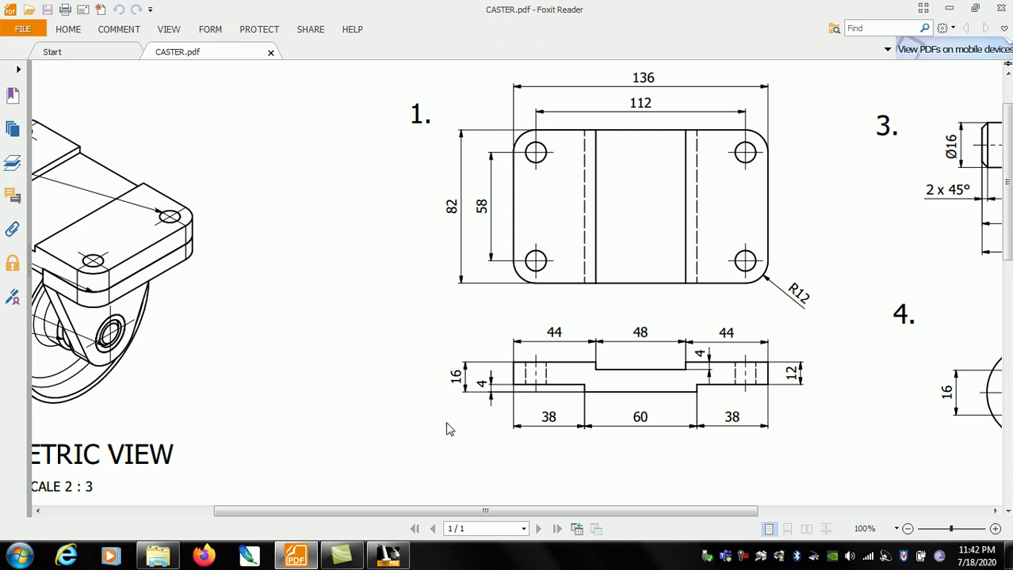
pyautogui.click(388, 557)
pyautogui.click(554, 269)
pyautogui.click(623, 231)
pyautogui.click(593, 167)
pyautogui.write('12')
pyautogui.press('Return')
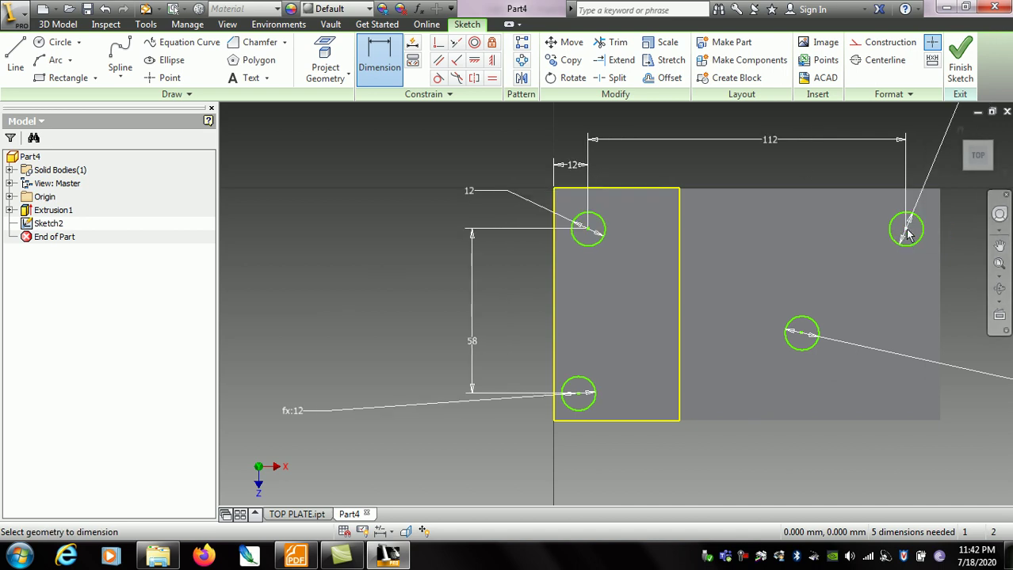
# Dimension the horizontal distance from the upper-right circle's center to the plate's right edge, accepting the proposed value
pyautogui.click(940, 241)
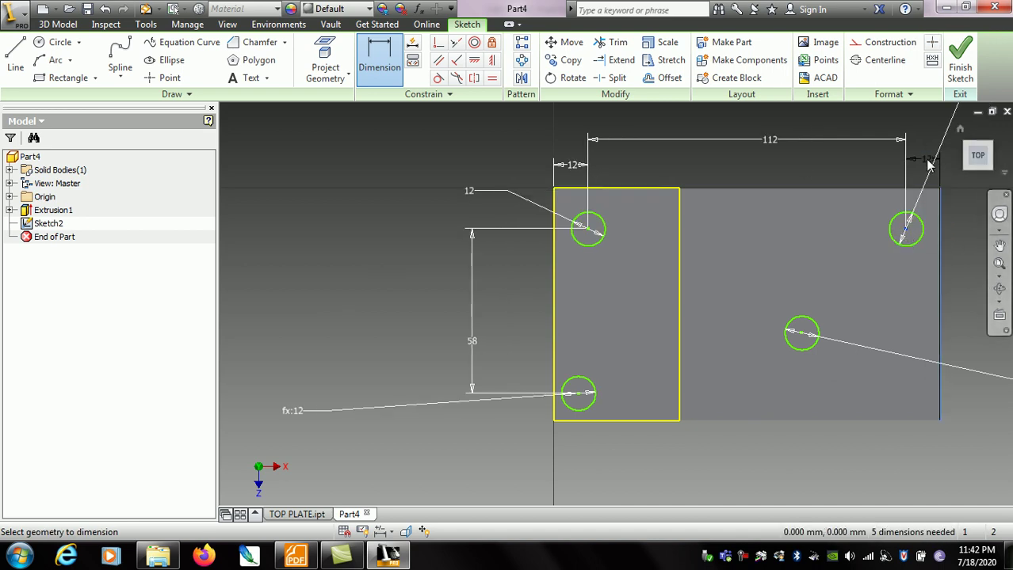
pyautogui.click(925, 159)
pyautogui.click(982, 215)
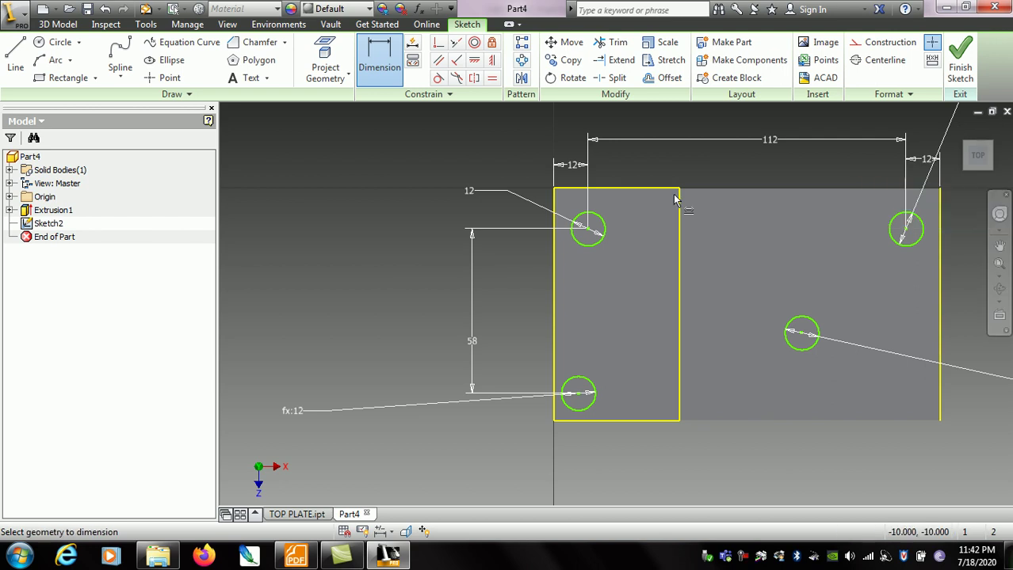
# Dimension the upper-left circle's center from the plate's top edge, linking it to the left-edge offset d20 after checking CASTER.pdf
pyautogui.click(642, 190)
pyautogui.click(588, 230)
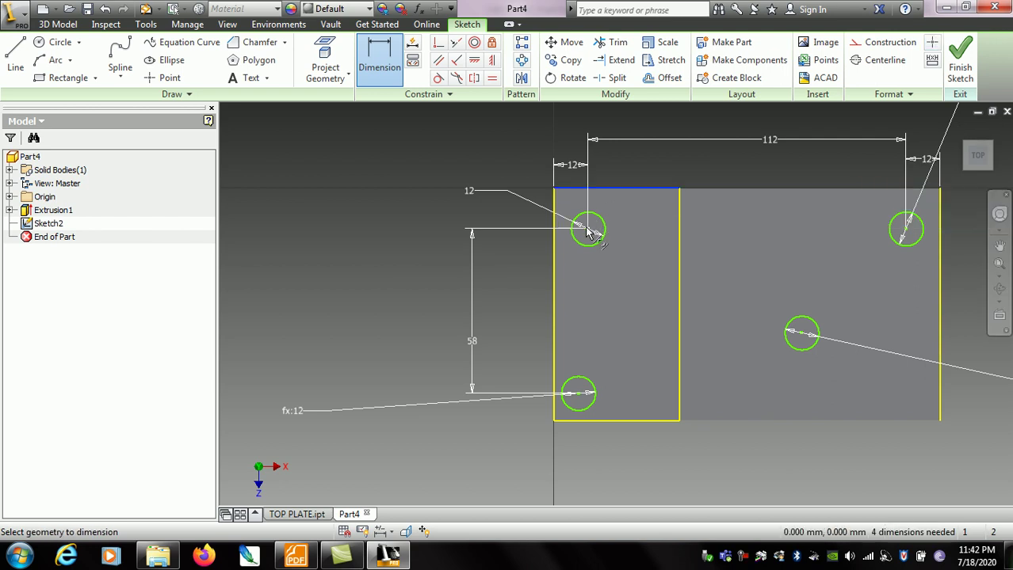
pyautogui.click(532, 226)
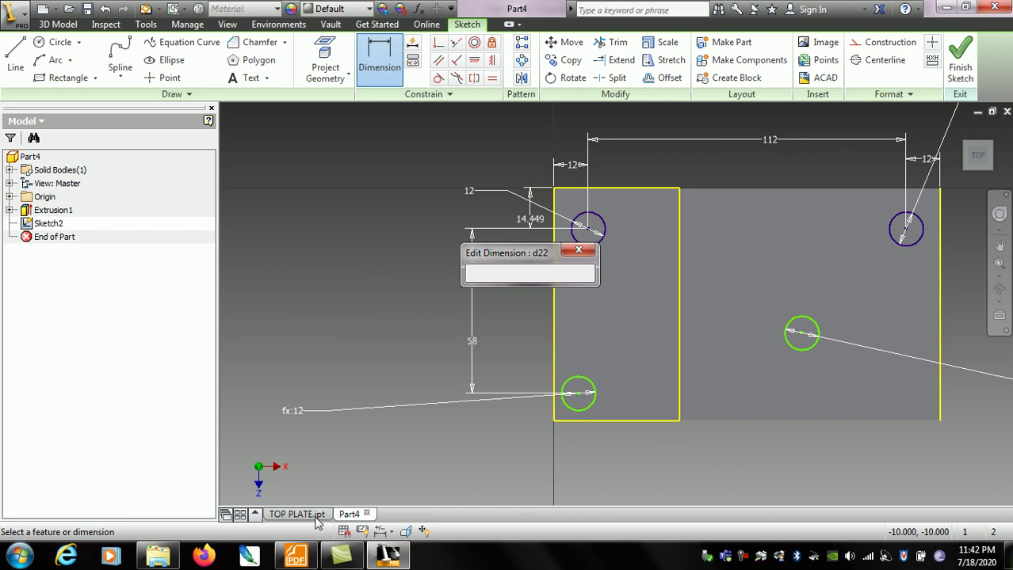
pyautogui.click(297, 558)
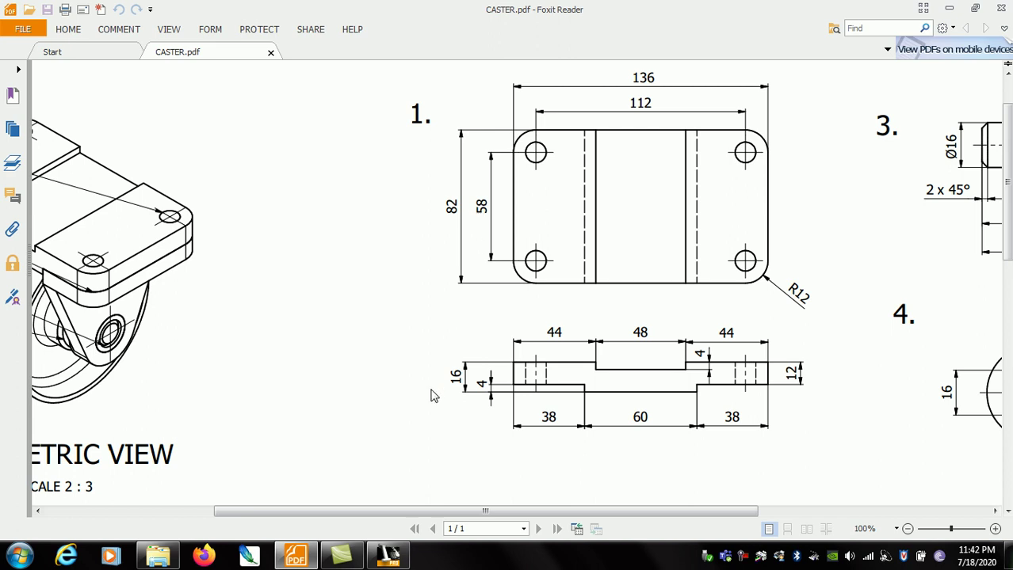
pyautogui.click(394, 555)
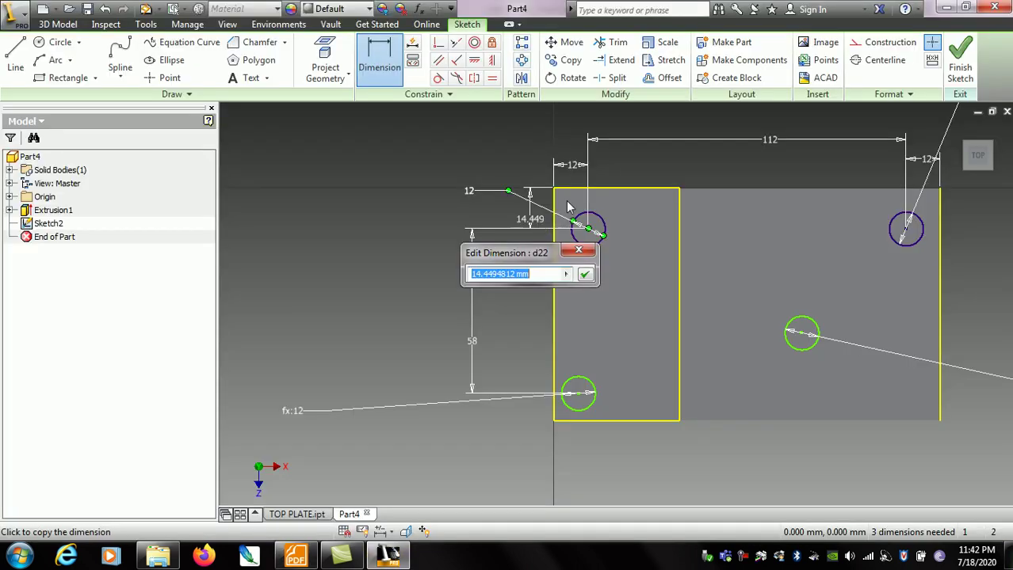
pyautogui.click(574, 168)
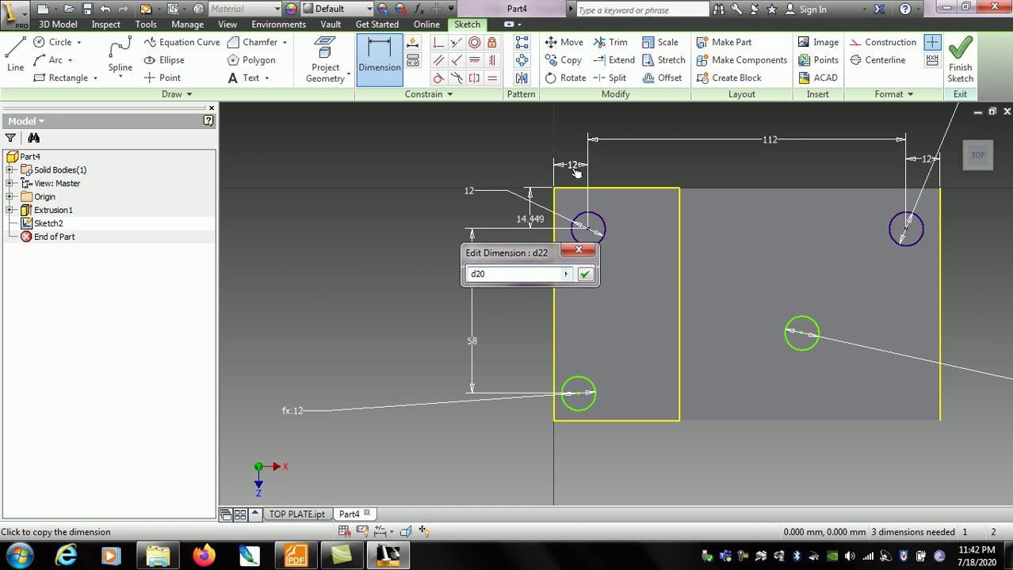
pyautogui.click(584, 274)
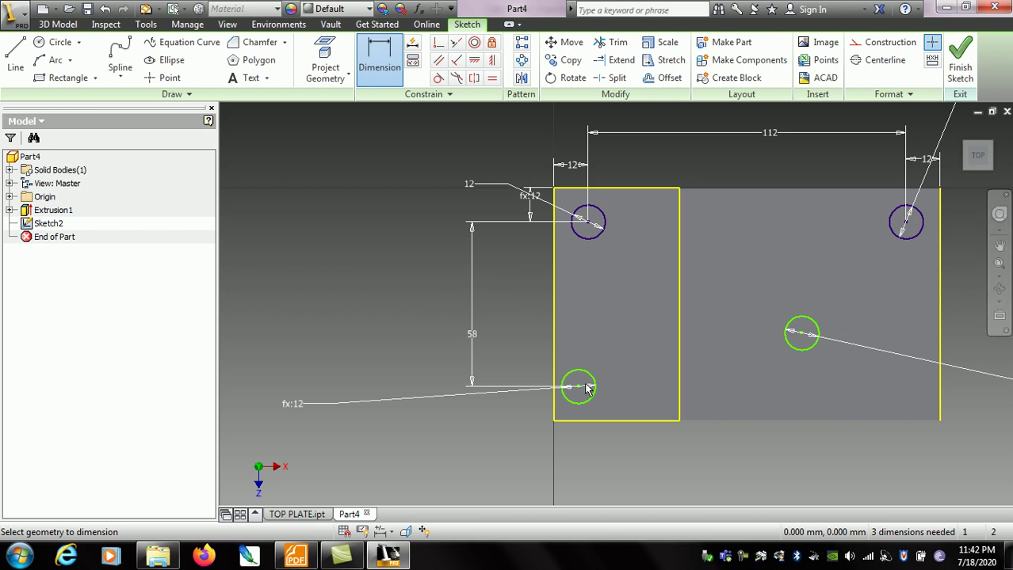
pyautogui.click(586, 402)
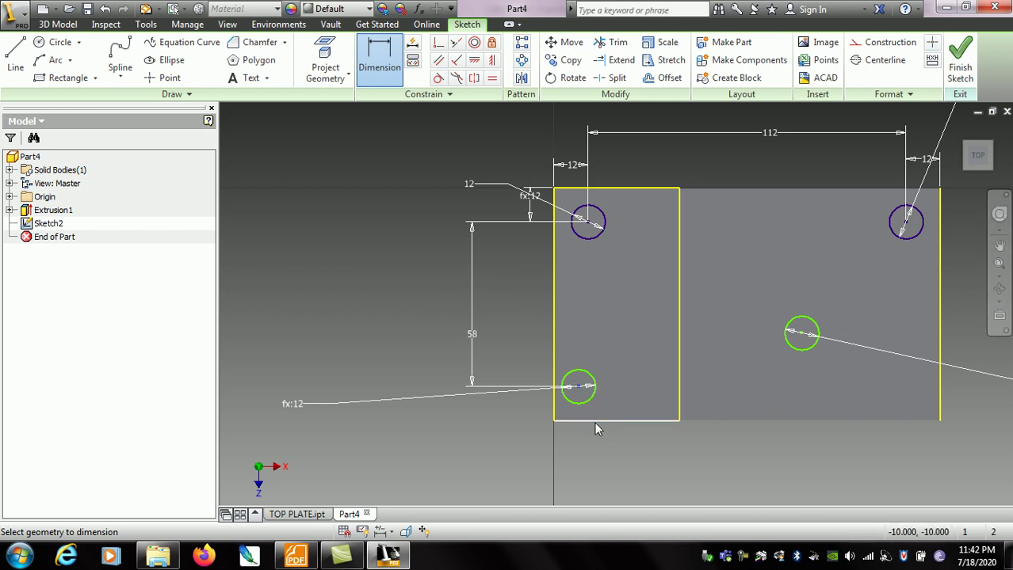
pyautogui.click(511, 422)
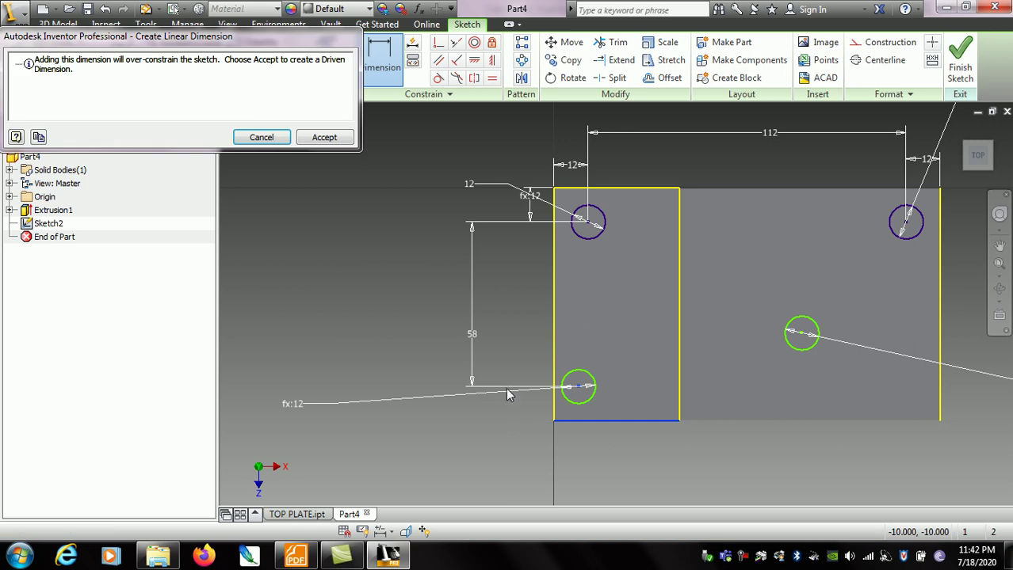
pyautogui.click(262, 138)
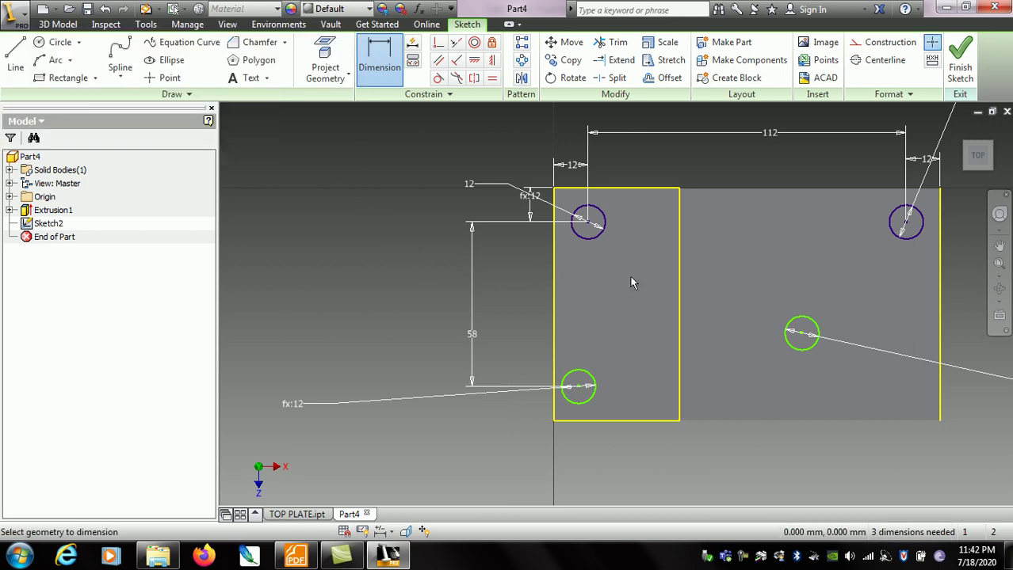
# Dimension the lower-left circle's center from the plate's left edge and link it to the upper-left circle's offset d20
pyautogui.click(554, 363)
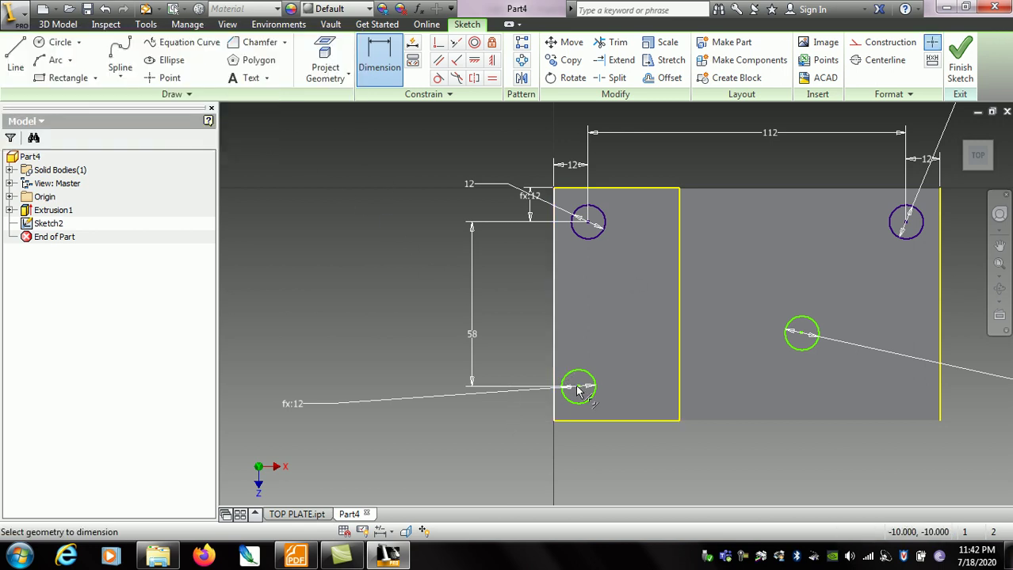
pyautogui.click(578, 388)
pyautogui.click(593, 446)
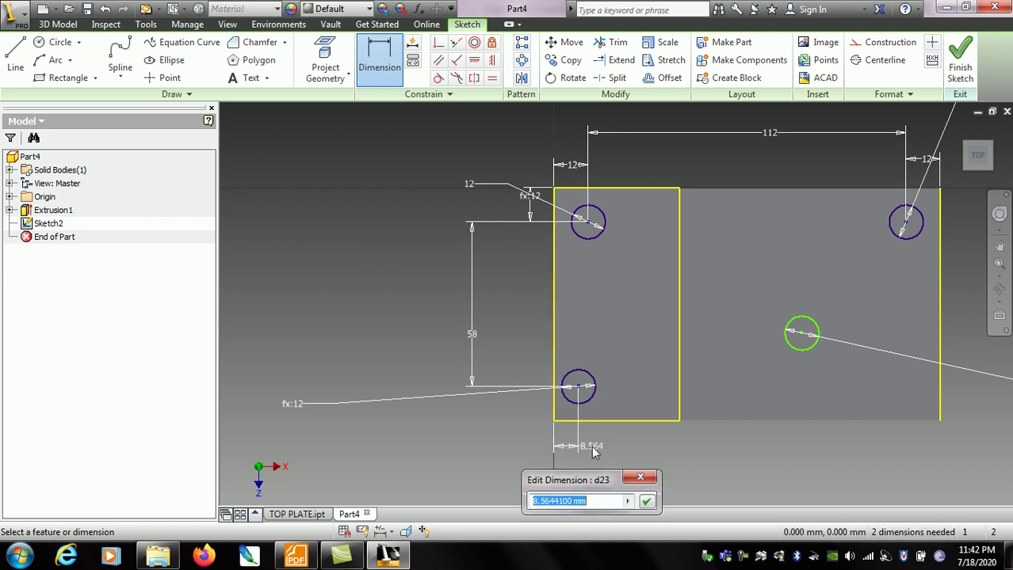
pyautogui.click(574, 164)
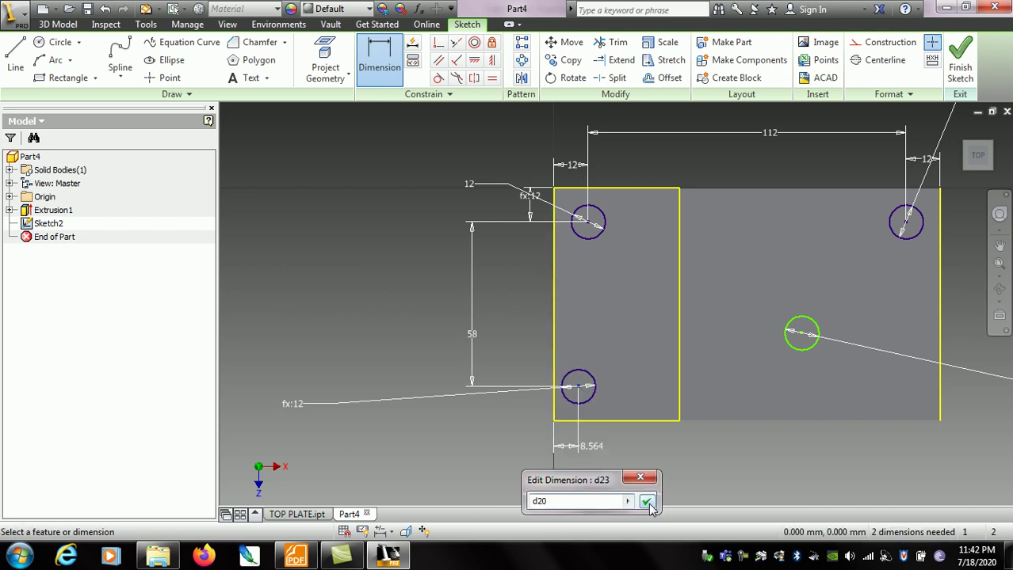
pyautogui.press('Return')
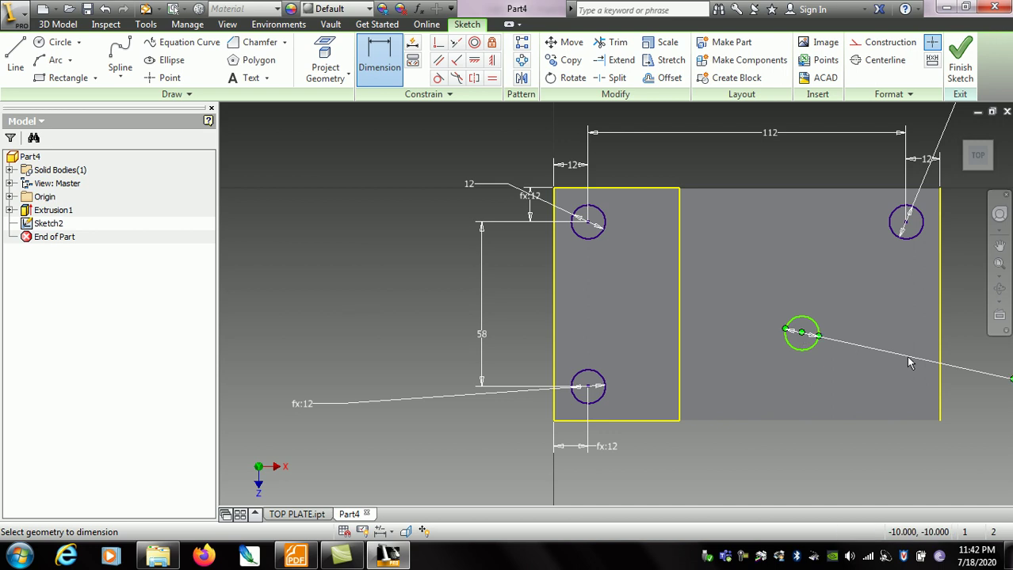
# Dimension the lower-right circle's center from the plate's right edge and link it to the lower-left circle's offset d23
pyautogui.click(939, 440)
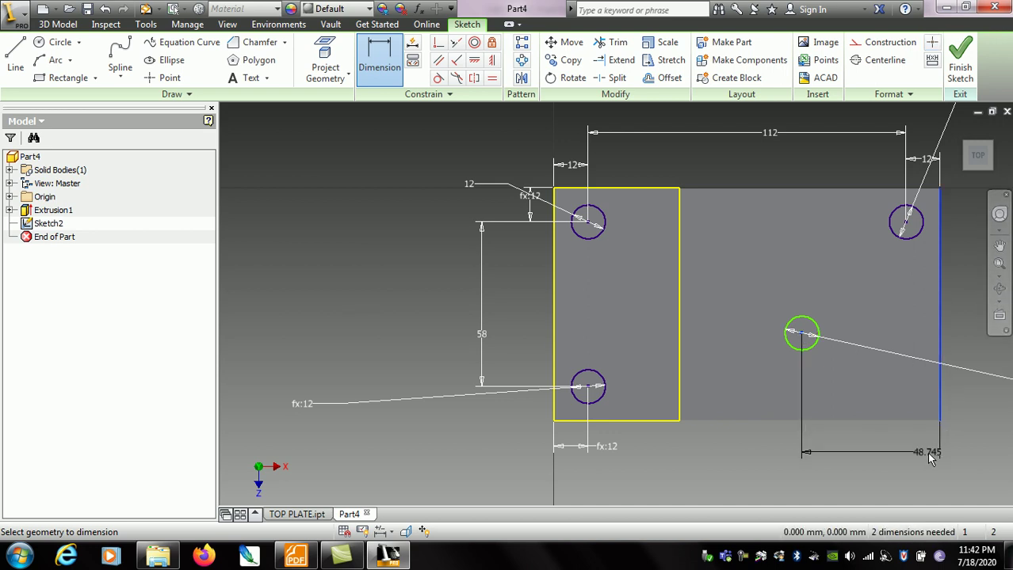
pyautogui.click(928, 456)
pyautogui.click(608, 446)
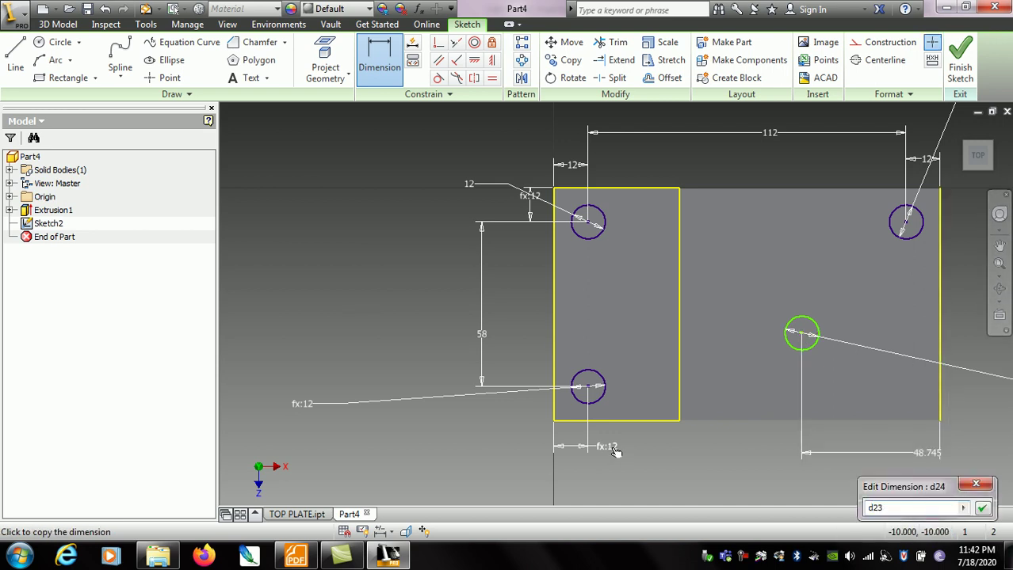
pyautogui.click(980, 508)
# Dimension the lower-right circle's center from the plate's bottom edge, linking it to the lower-left offset d23, and finish the sketch
pyautogui.click(908, 336)
pyautogui.click(940, 420)
pyautogui.click(980, 406)
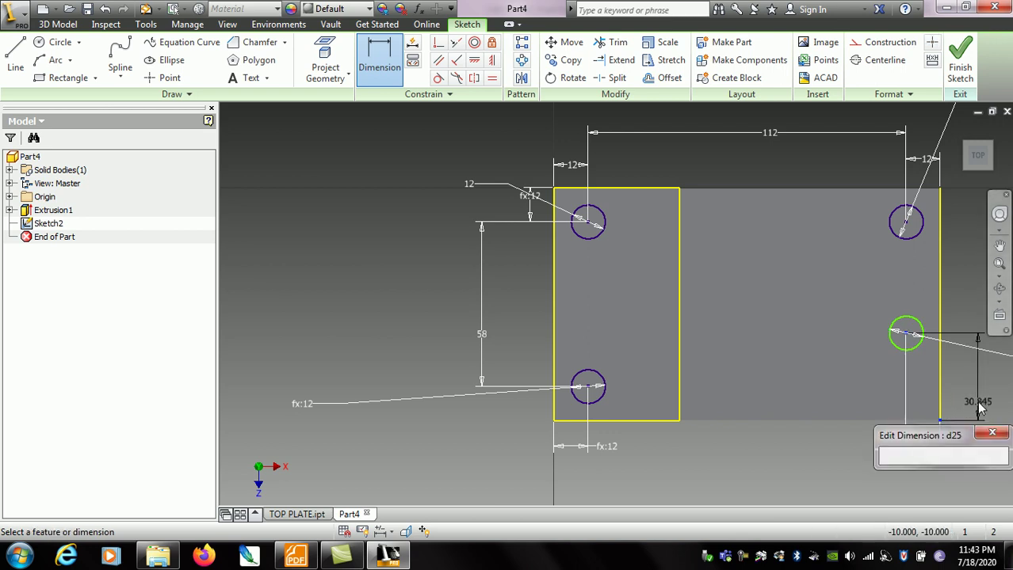
pyautogui.click(610, 446)
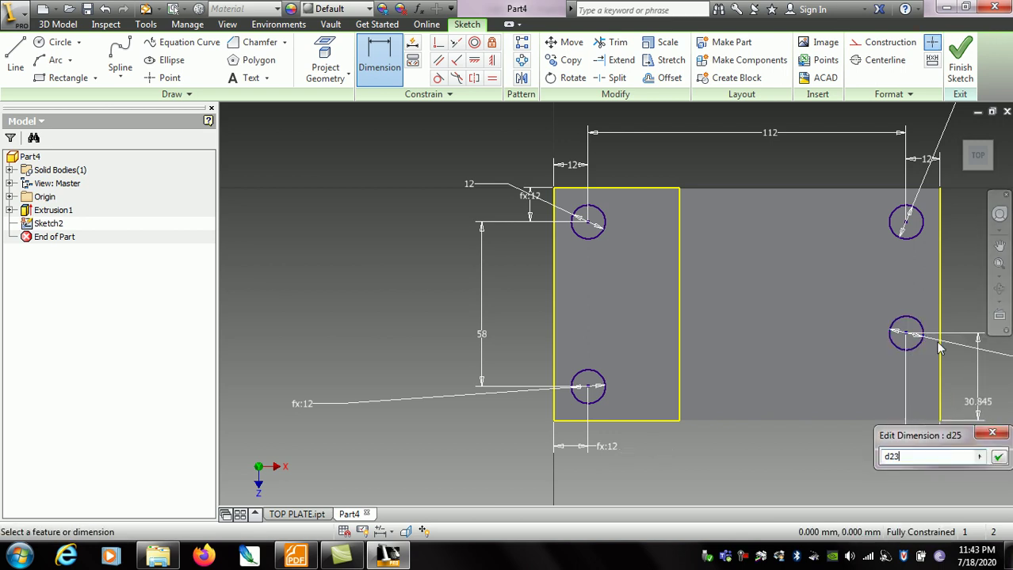
pyautogui.click(996, 457)
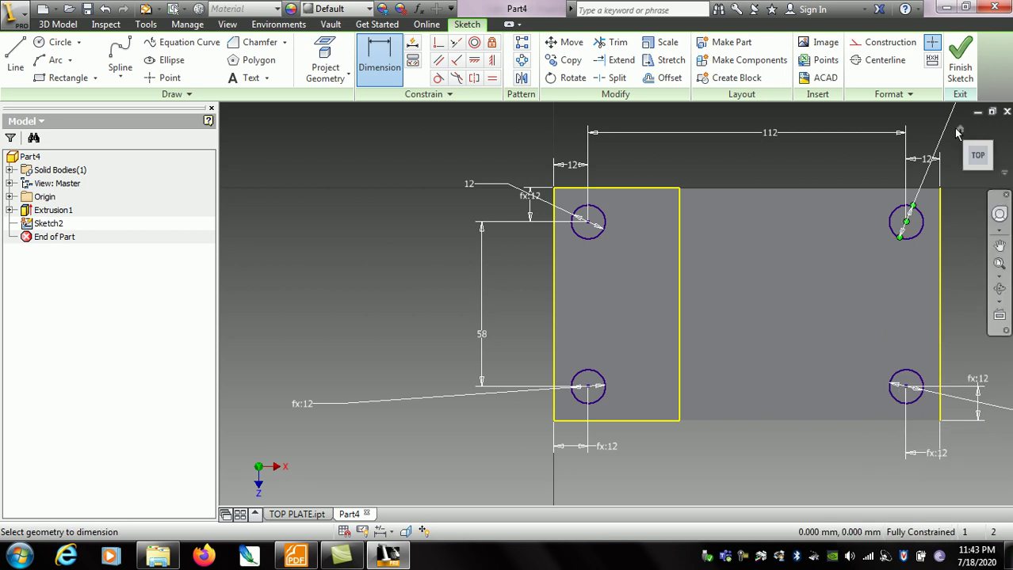
pyautogui.click(959, 63)
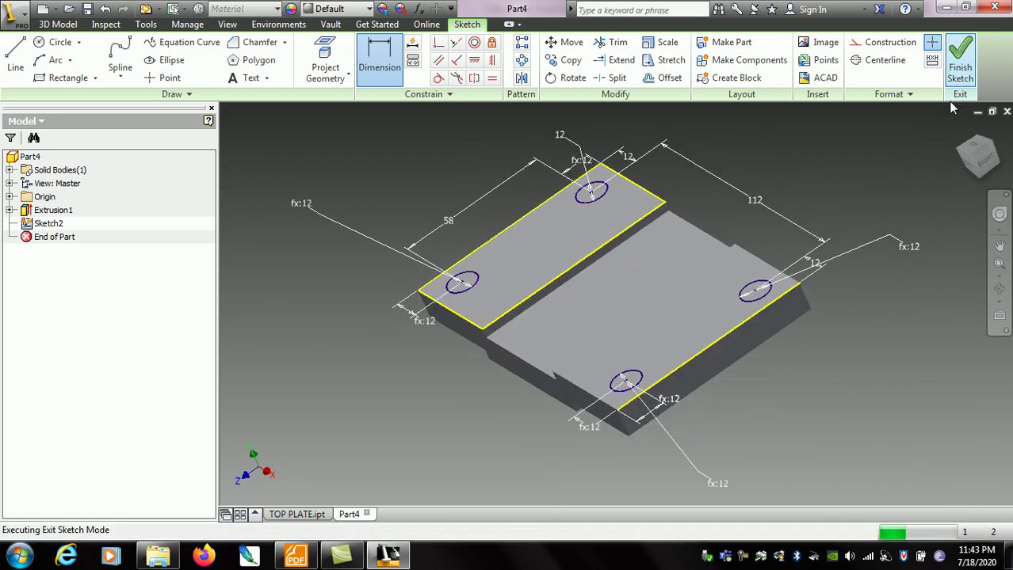
# Examine the extruded plate and its four sketched corner circles from several angles, ending on the face that carries the circles
pyautogui.keyDown('shift'); pyautogui.moveTo(814, 200); pyautogui.dragTo(734, 215, button='middle'); pyautogui.keyUp('shift')
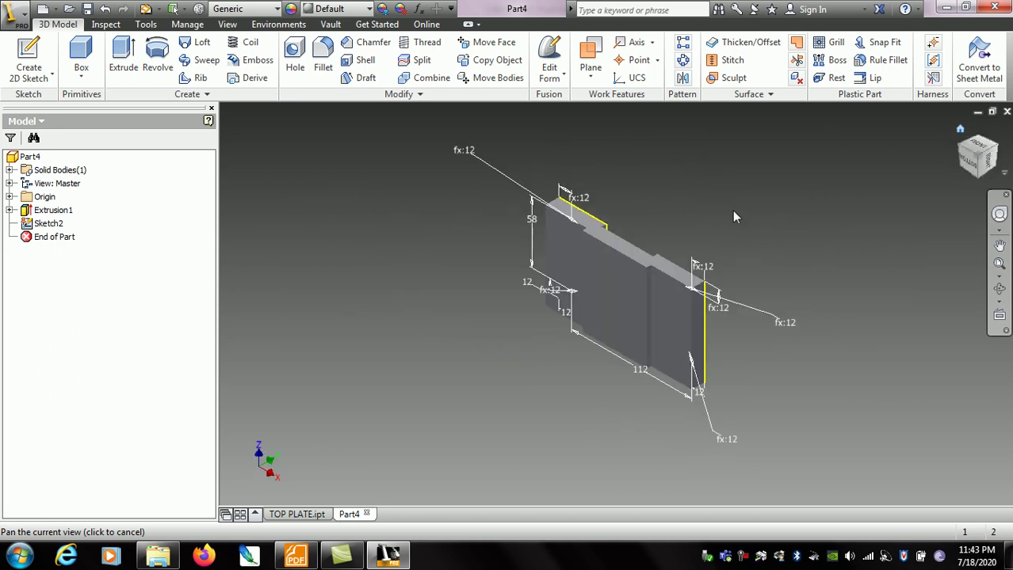
pyautogui.click(997, 150)
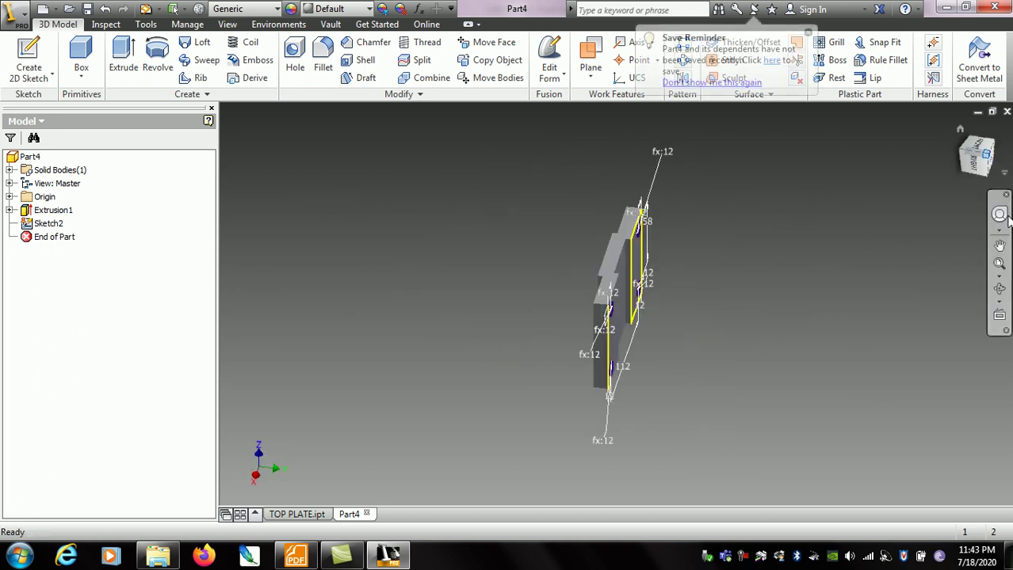
pyautogui.click(963, 139)
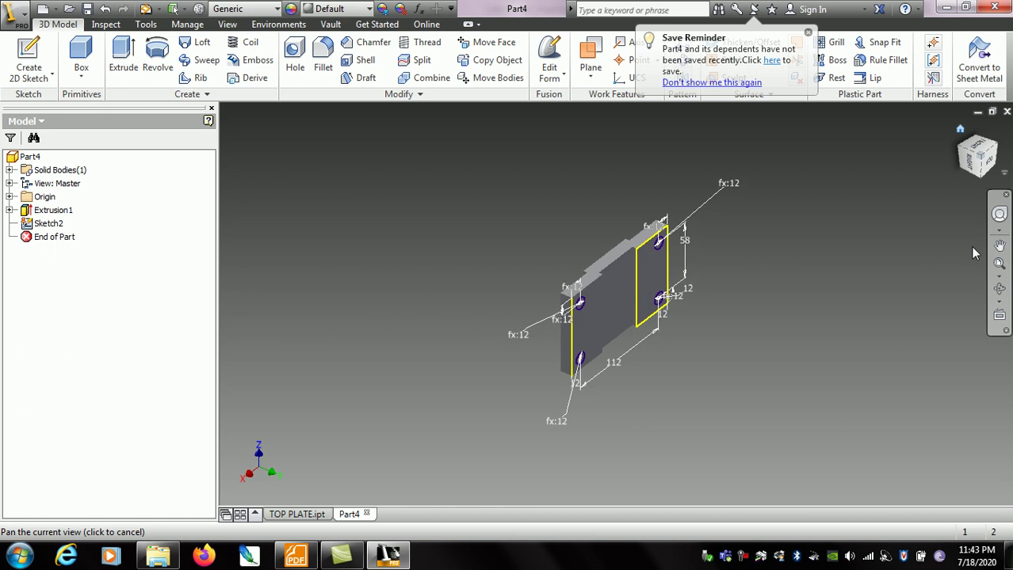
pyautogui.click(999, 288)
pyautogui.moveTo(557, 248); pyautogui.dragTo(477, 336)
pyautogui.rightClick(378, 190)
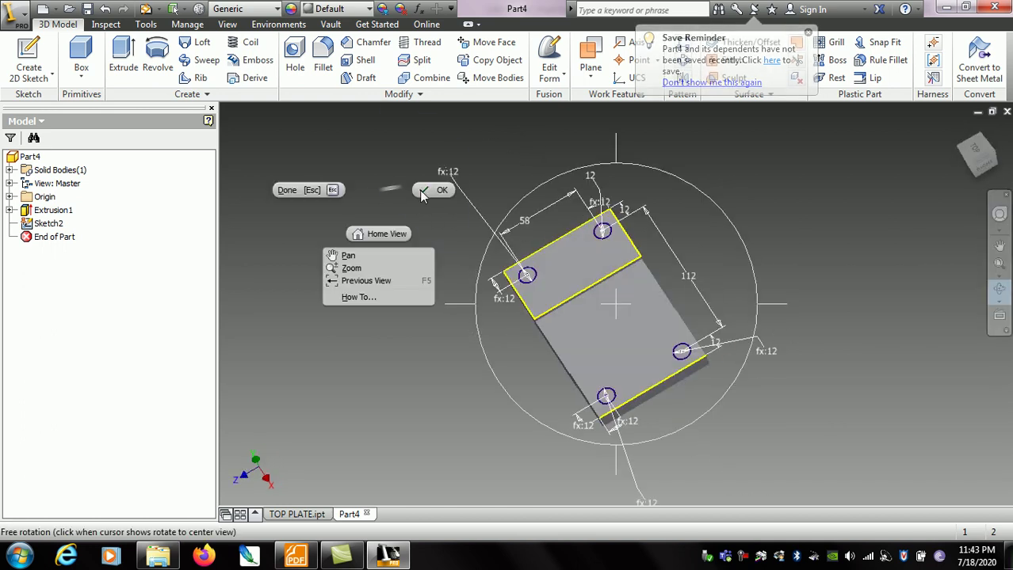
pyautogui.click(419, 190)
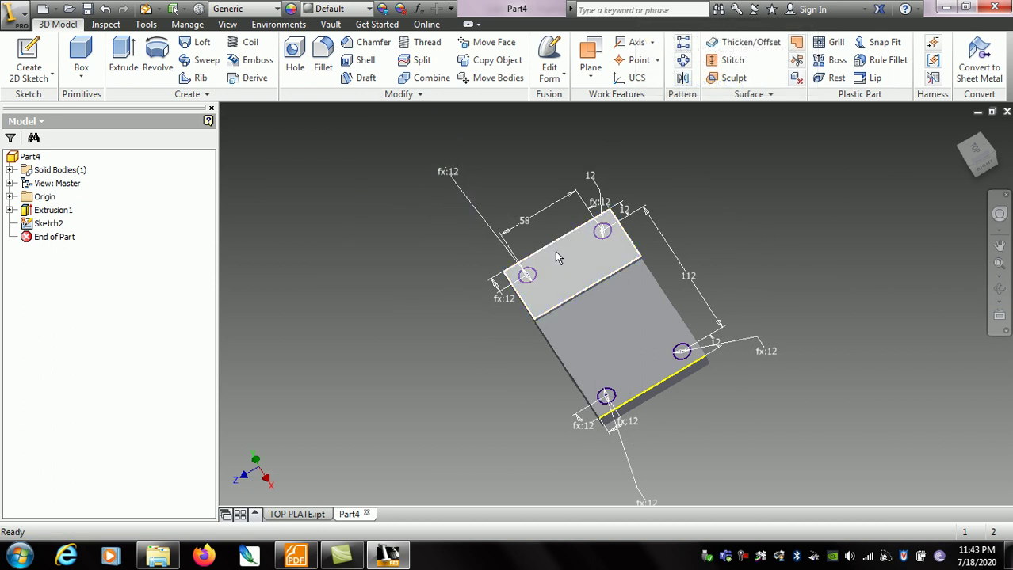
pyautogui.moveTo(555, 252)
pyautogui.click(557, 256)
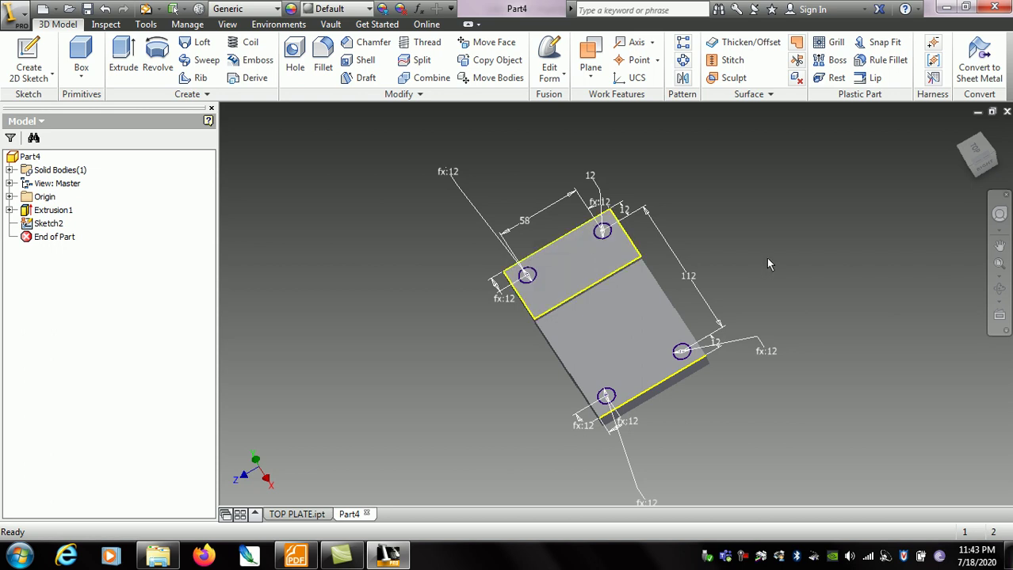
# Extrude the four corner circles as a cut with extents set to All, making holes through the plate
pyautogui.click(123, 59)
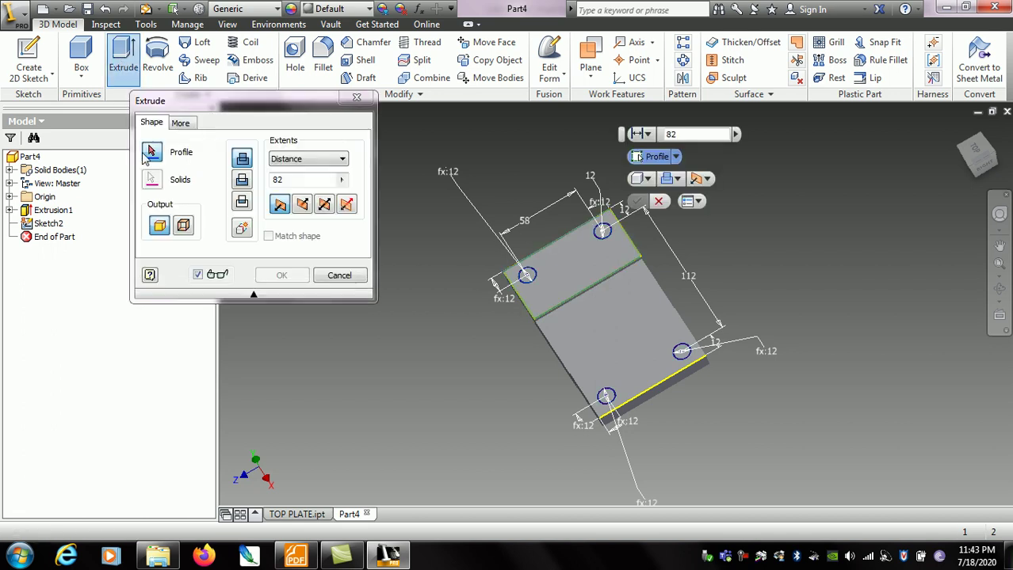
pyautogui.click(577, 241)
pyautogui.click(603, 231)
pyautogui.click(526, 275)
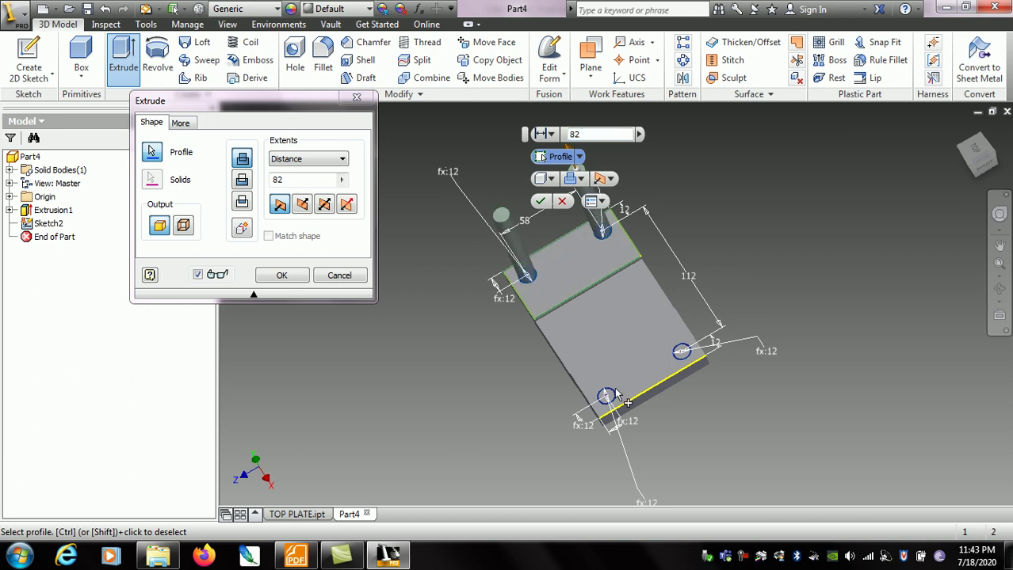
pyautogui.click(607, 397)
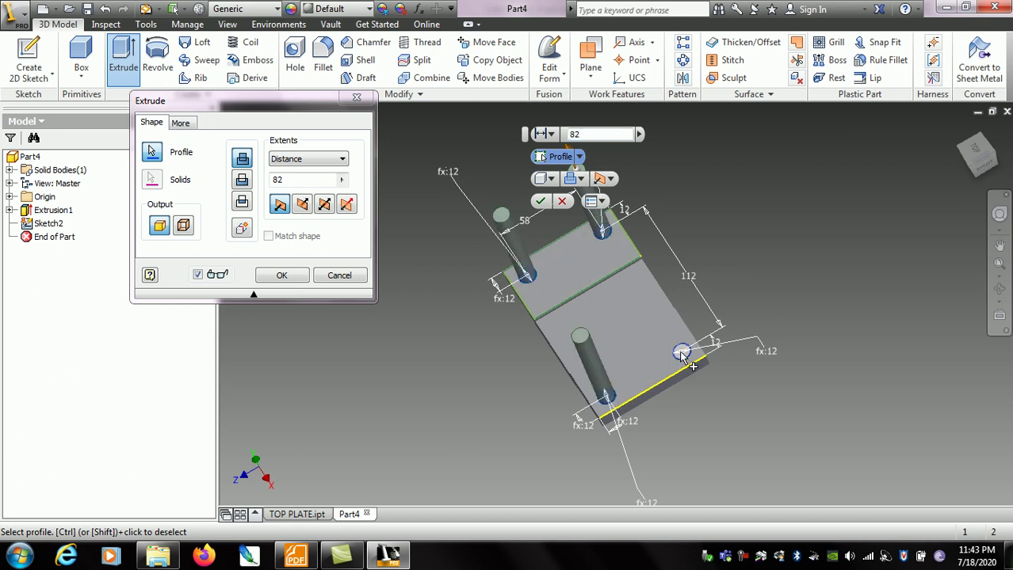
pyautogui.click(682, 351)
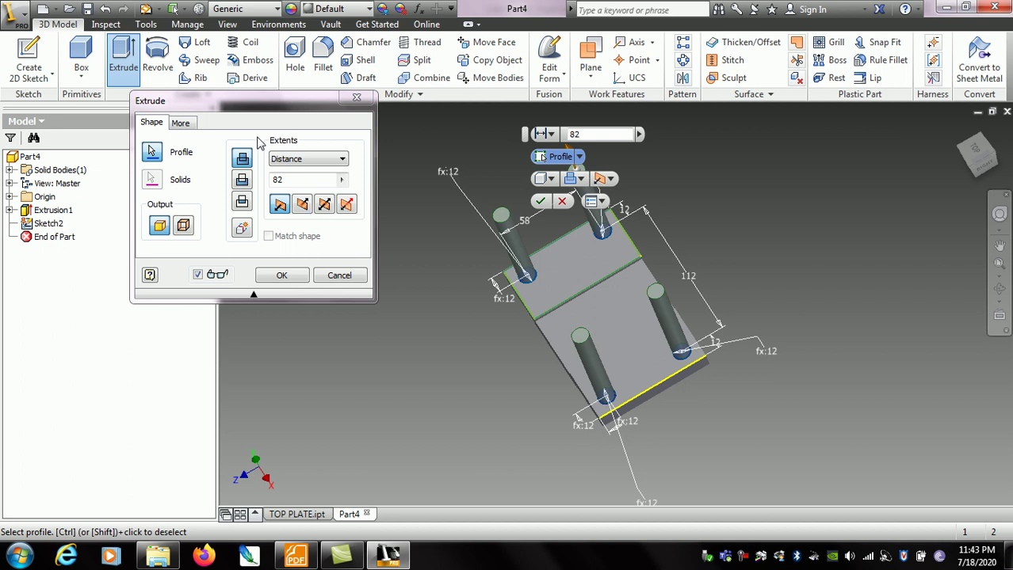
pyautogui.click(242, 181)
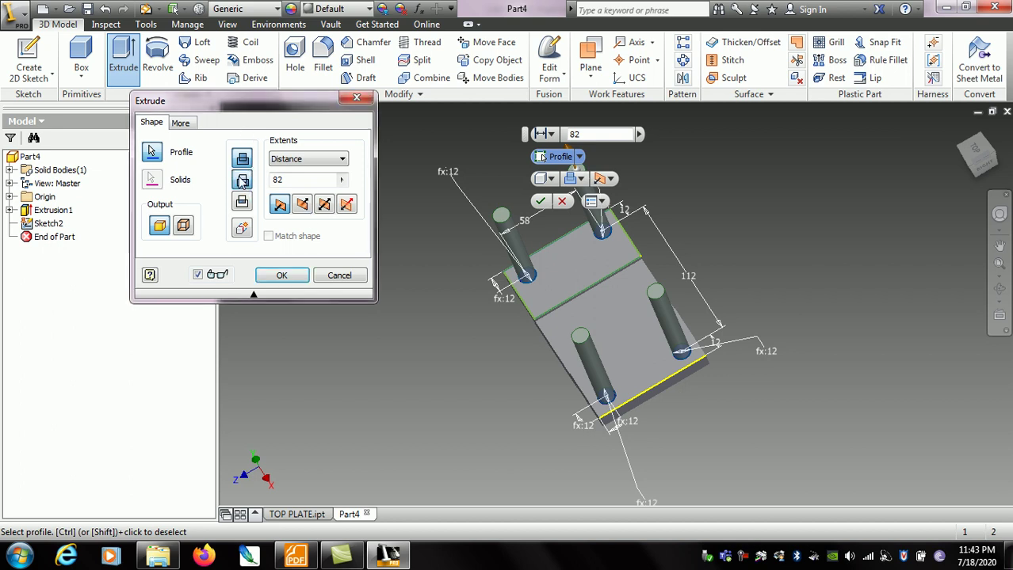
pyautogui.click(303, 160)
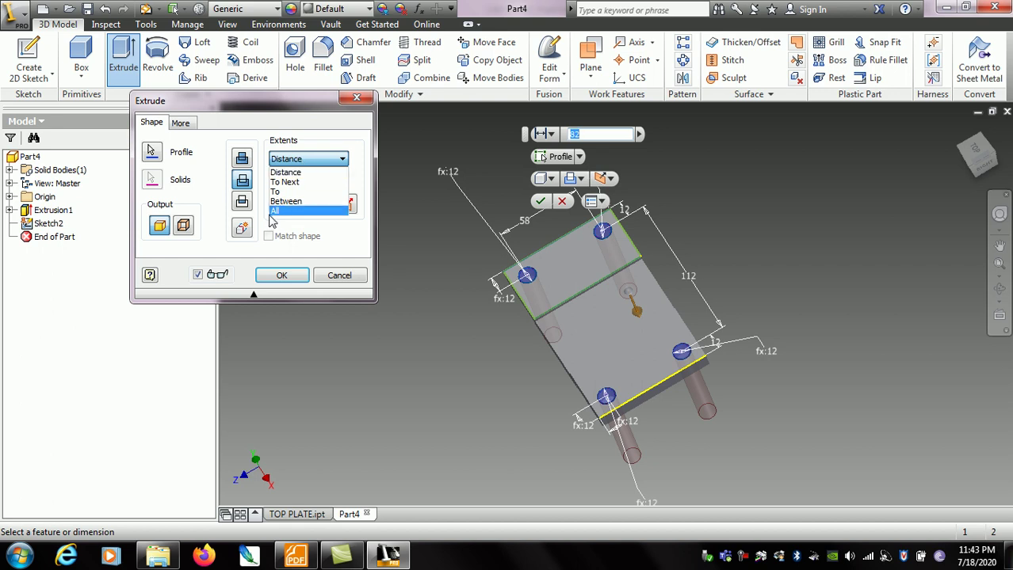
pyautogui.click(276, 210)
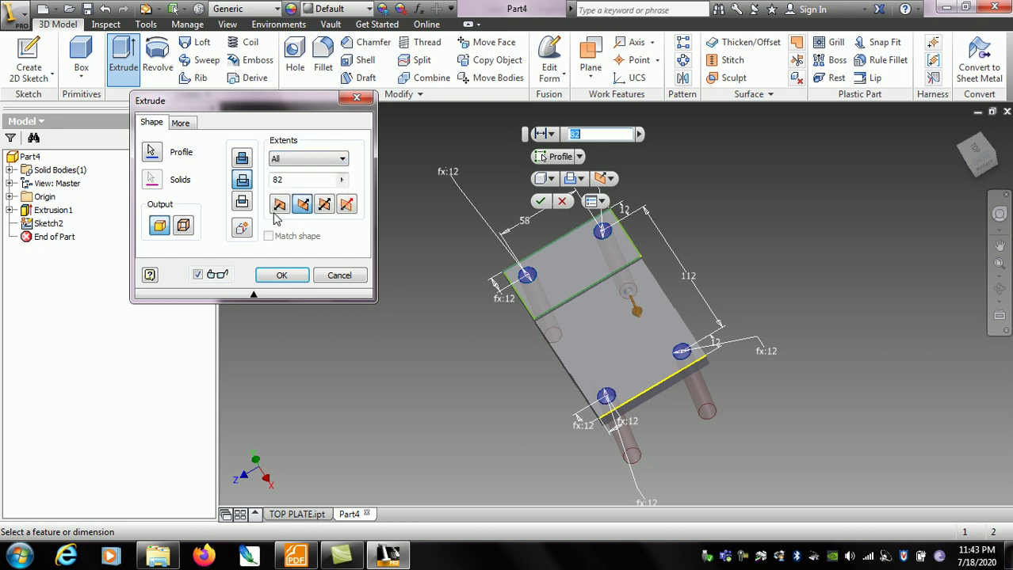
pyautogui.click(282, 275)
# Inspect the drilled plate and check part 1's corner radius in CASTER.pdf before returning to the Inventor model
pyautogui.click(1001, 290)
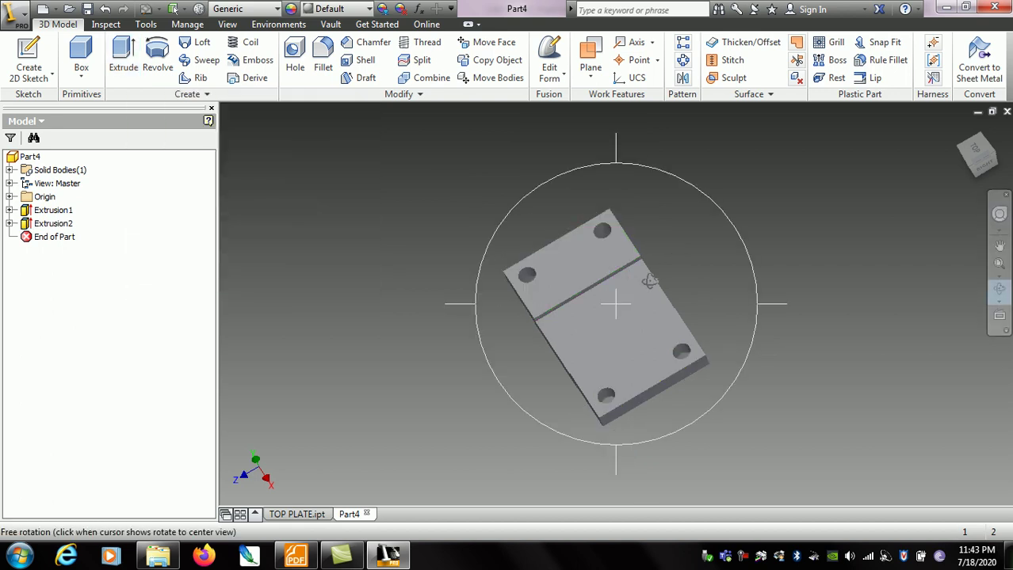
pyautogui.moveTo(651, 282); pyautogui.dragTo(626, 262)
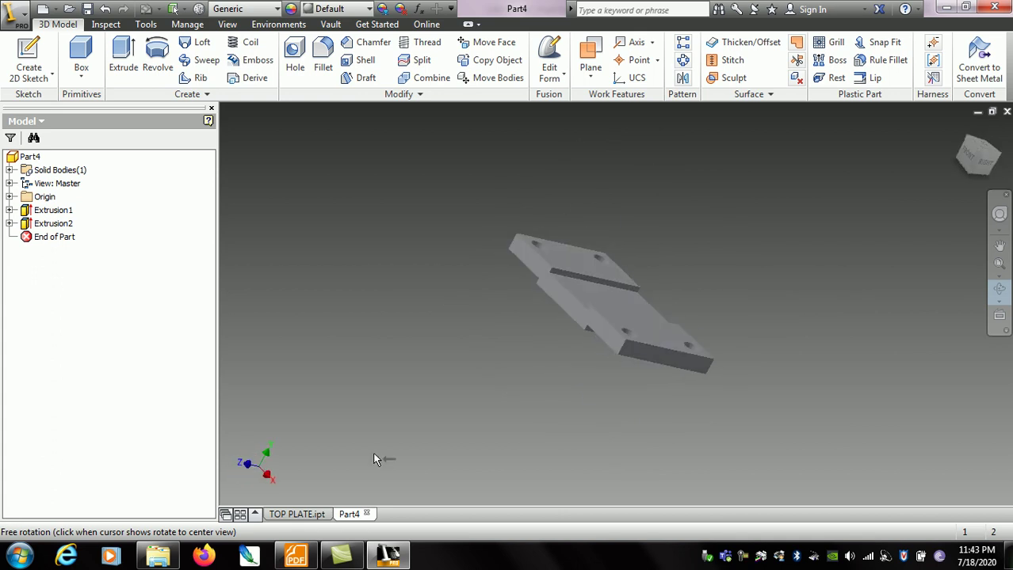
pyautogui.click(295, 556)
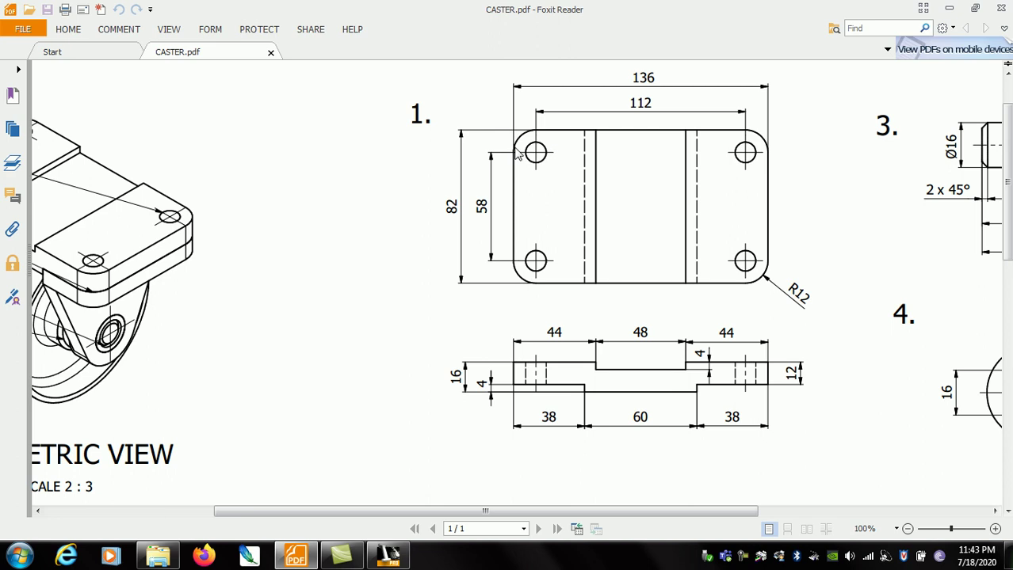
pyautogui.click(388, 554)
pyautogui.moveTo(673, 267); pyautogui.dragTo(554, 211)
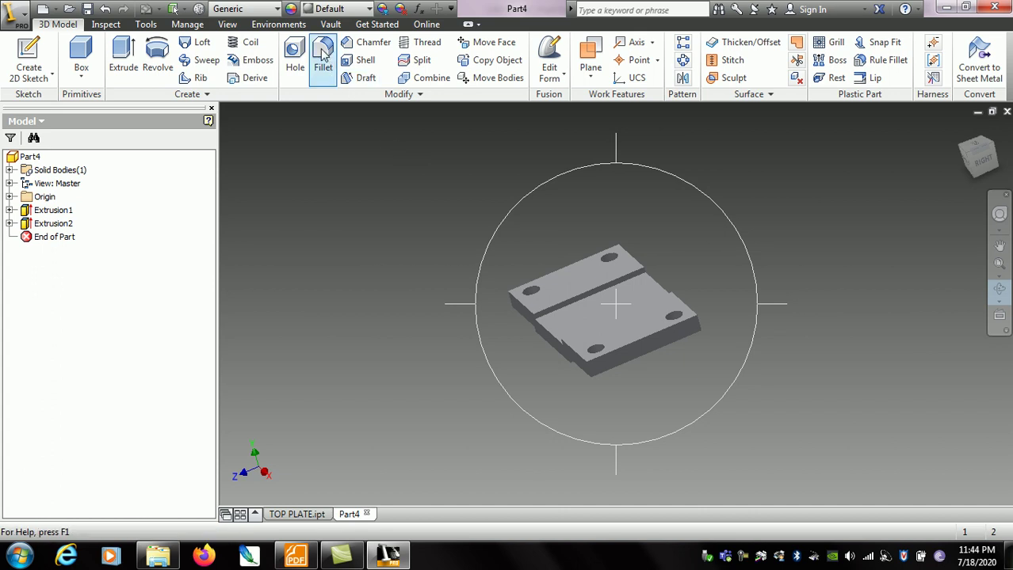
# Fillet the plate's four outer corner edges with a constant radius of 12 mm
pyautogui.click(332, 65)
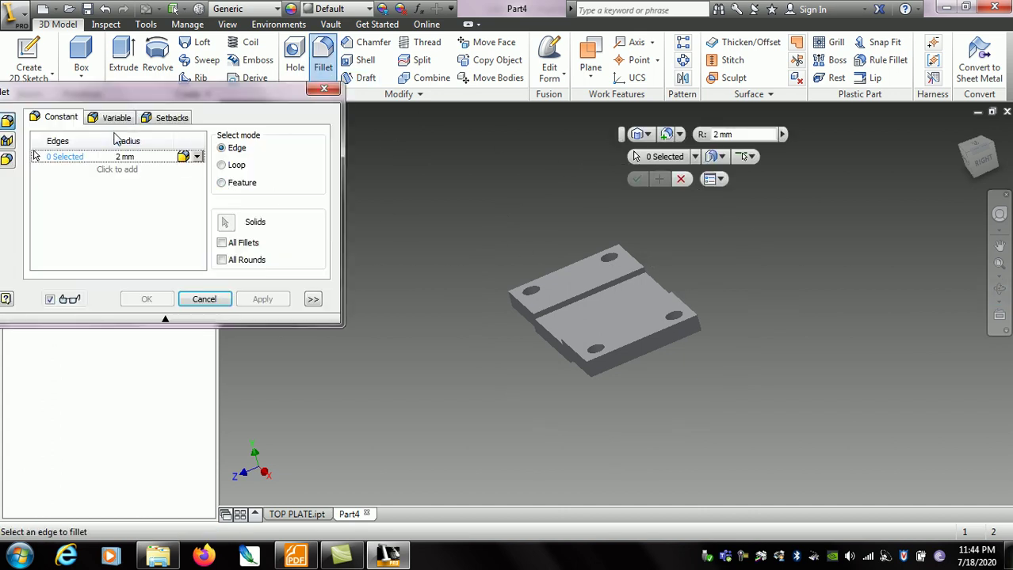
pyautogui.click(147, 156)
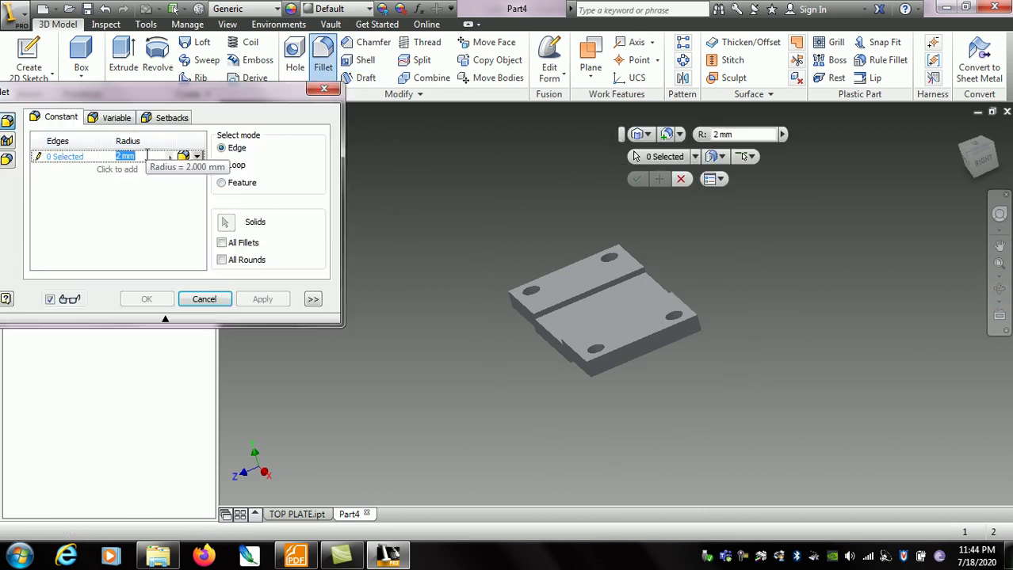
pyautogui.write('12')
pyautogui.click(63, 156)
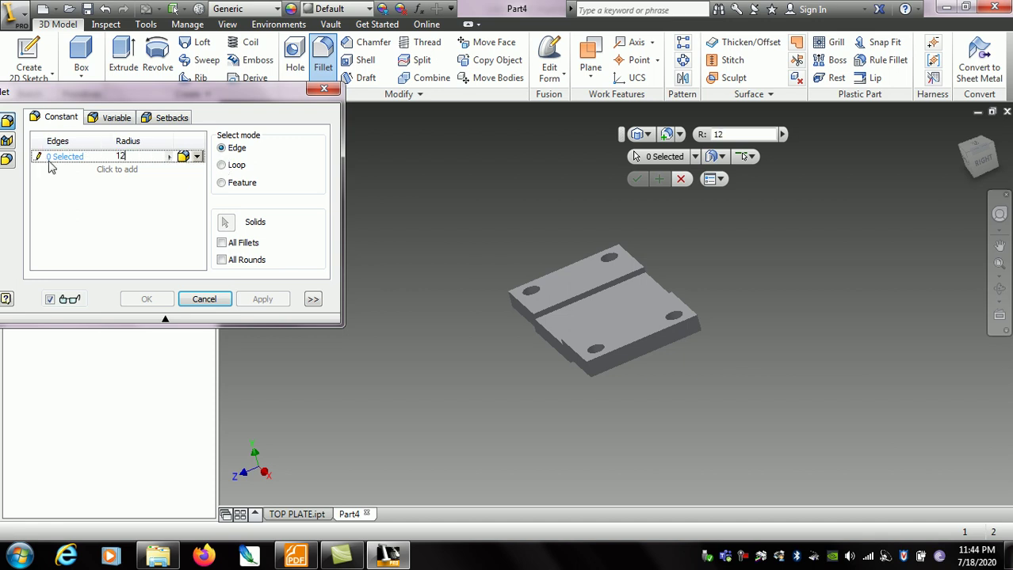
pyautogui.click(700, 323)
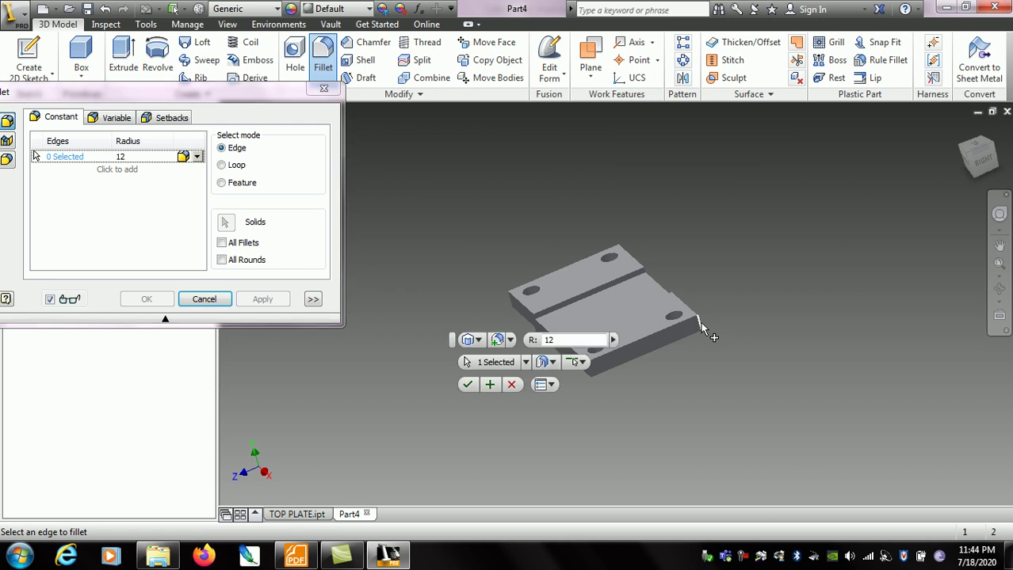
pyautogui.click(588, 366)
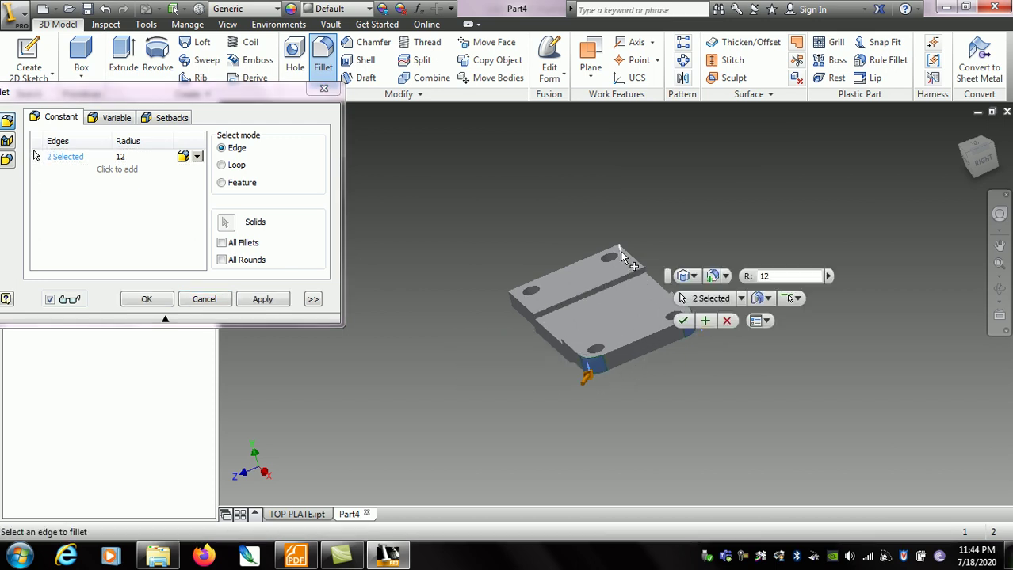
pyautogui.click(621, 255)
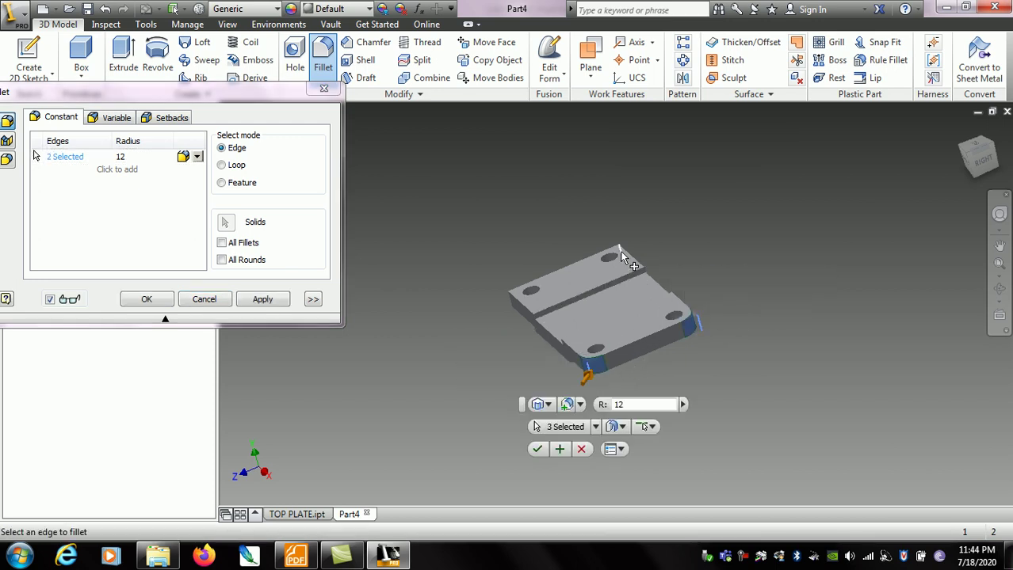
pyautogui.click(505, 301)
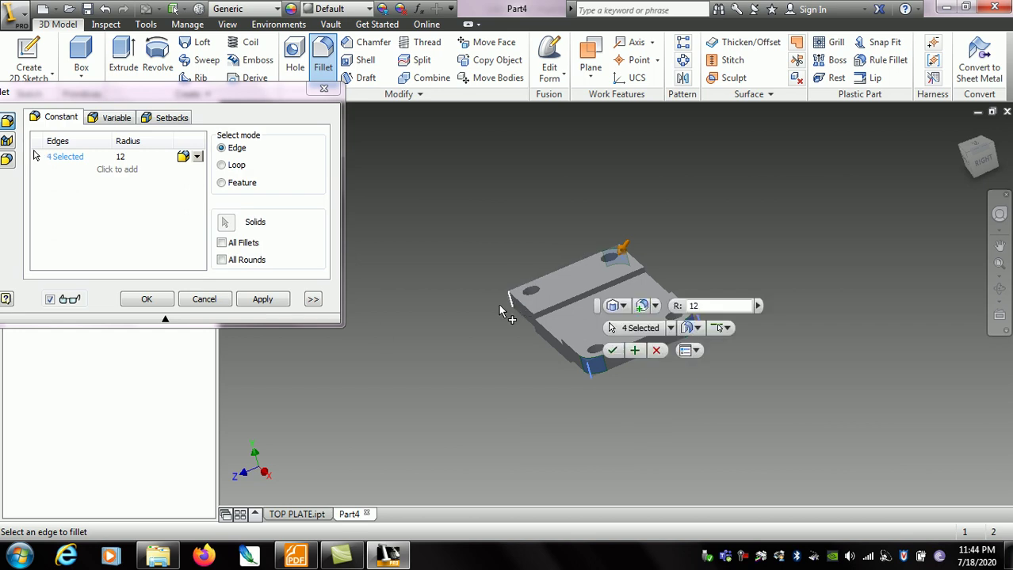
pyautogui.click(274, 305)
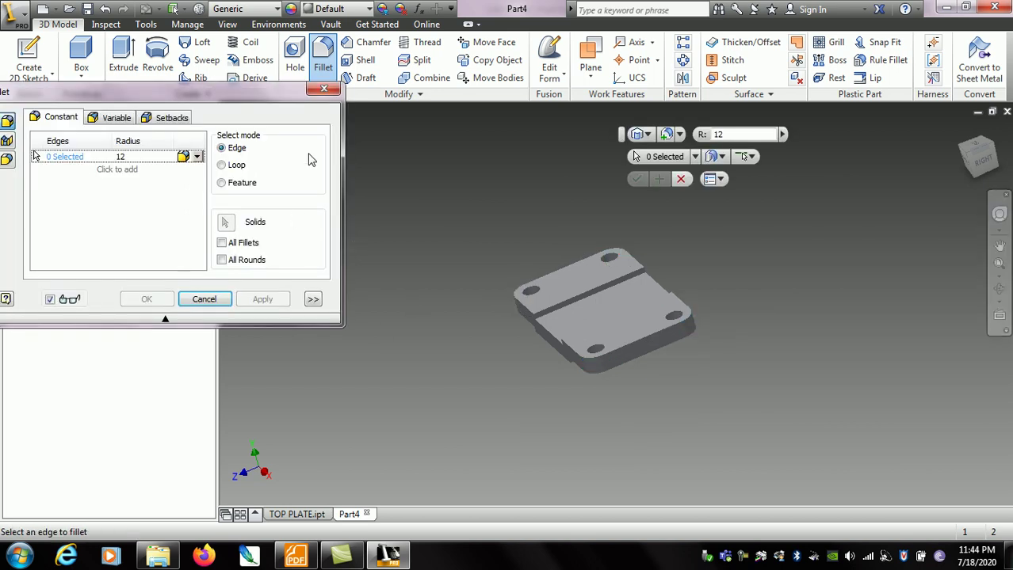
pyautogui.click(323, 89)
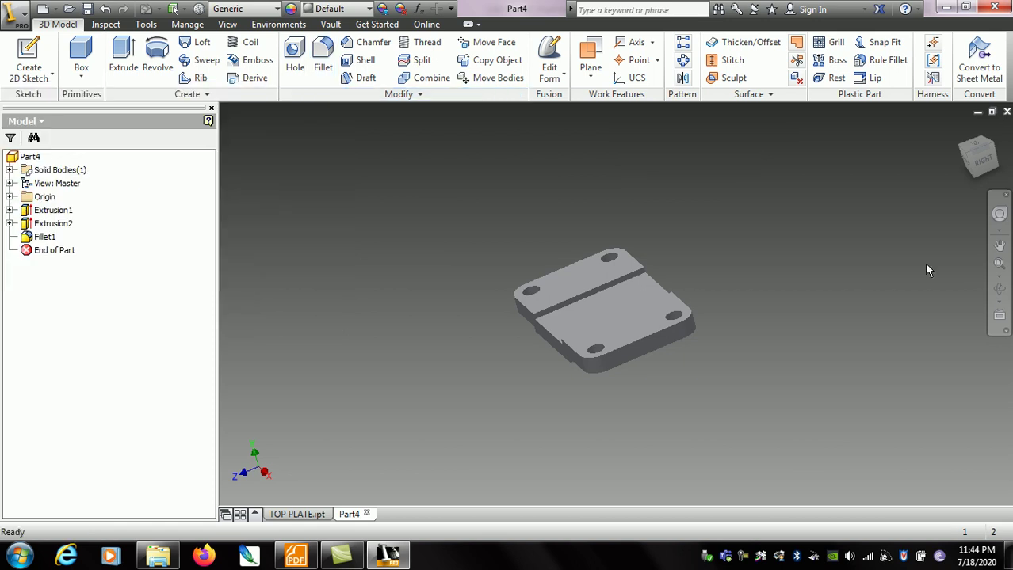
# Look up part 1's name in the CASTER.pdf parts list and save the Inventor part as Top Plate in the CASTER folder
pyautogui.click(999, 289)
pyautogui.moveTo(689, 267); pyautogui.dragTo(636, 269)
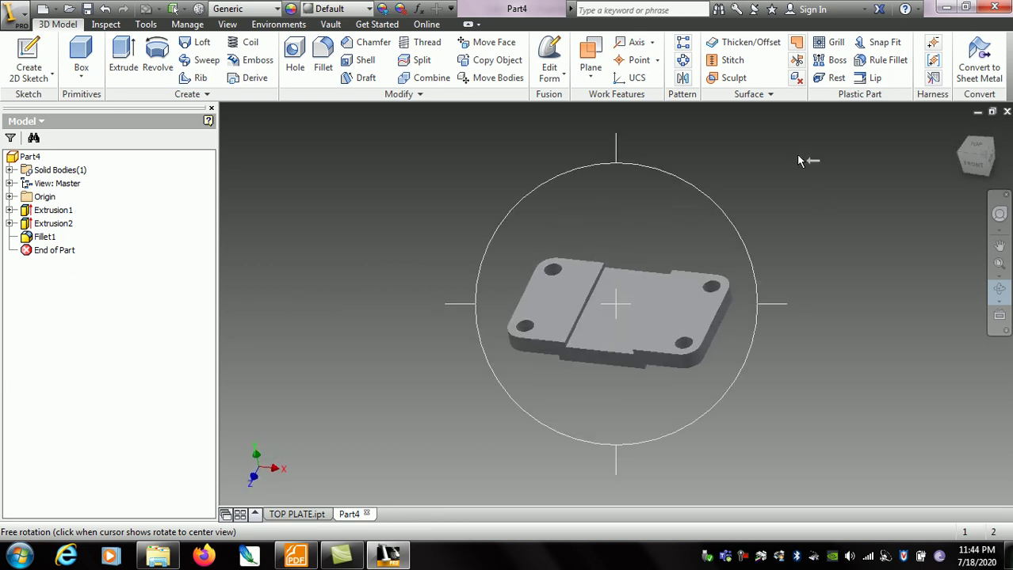
pyautogui.click(960, 138)
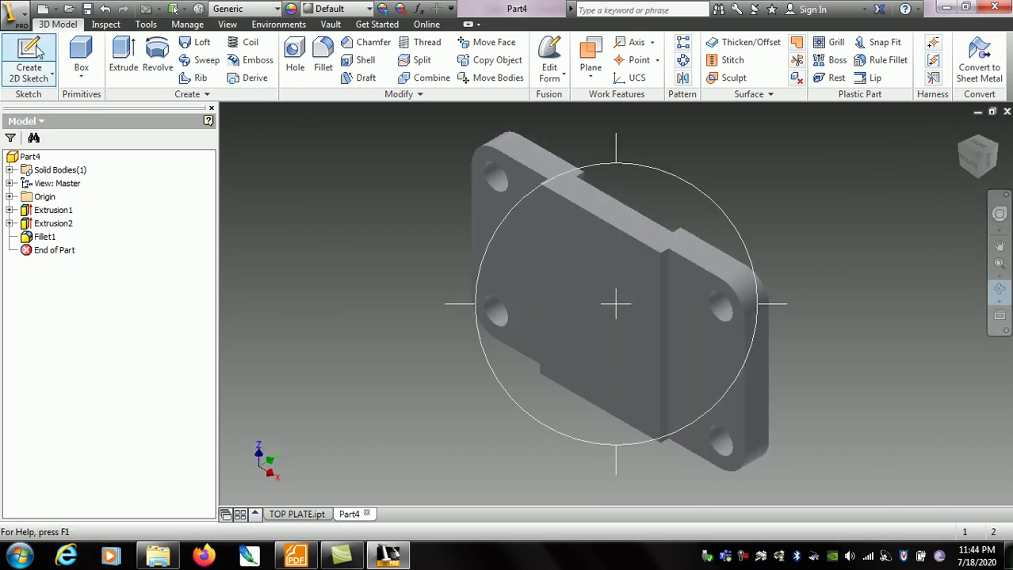
pyautogui.click(20, 23)
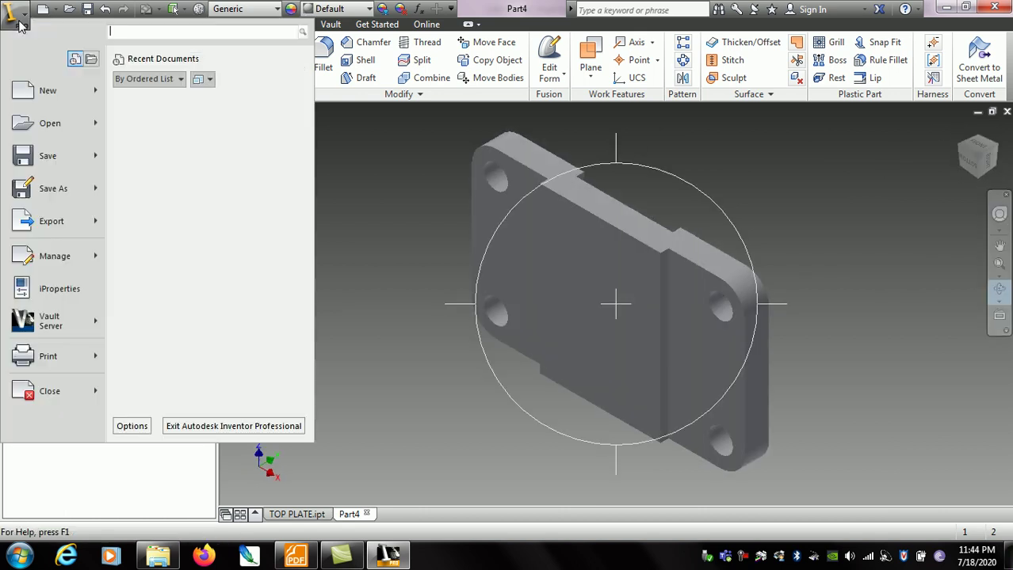
pyautogui.click(42, 198)
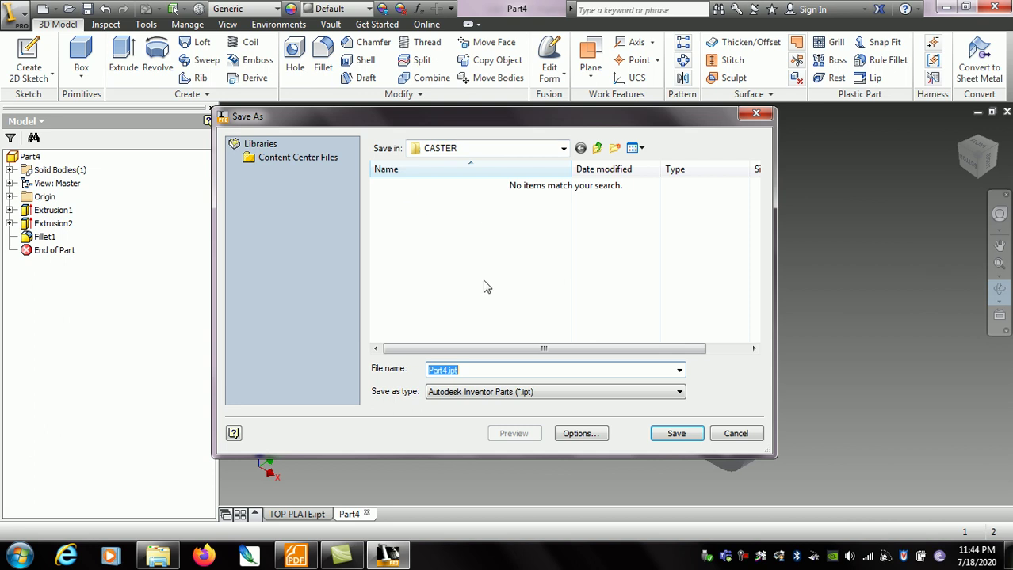
pyautogui.click(295, 557)
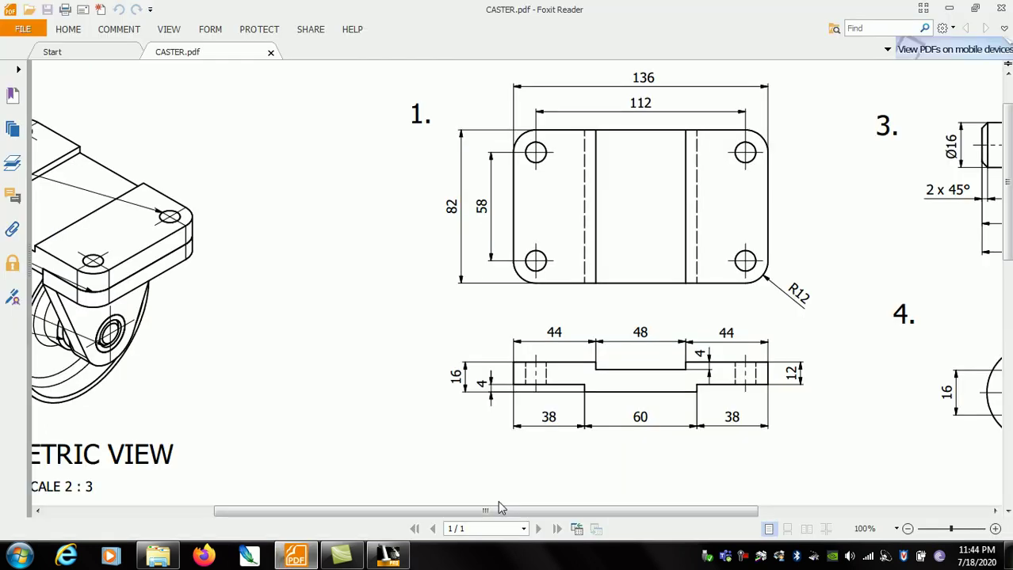
pyautogui.moveTo(1007, 266); pyautogui.dragTo(1007, 456)
pyautogui.moveTo(747, 519); pyautogui.dragTo(902, 513)
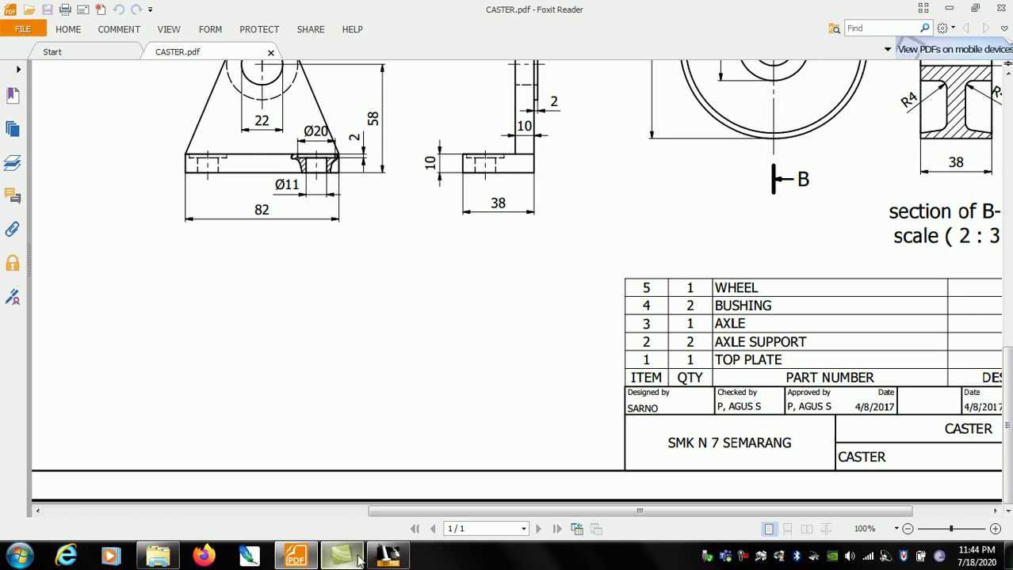
pyautogui.click(387, 557)
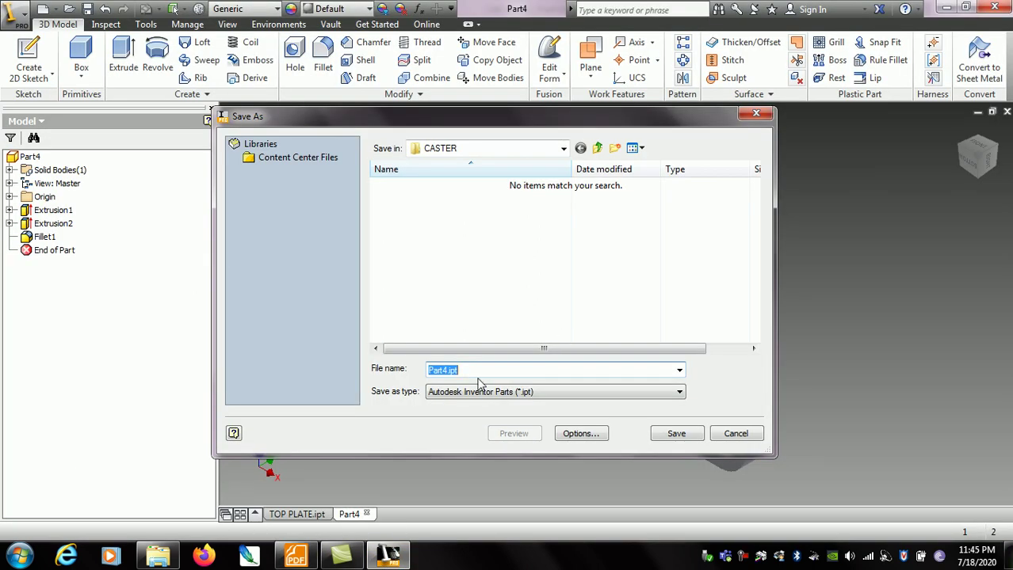
pyautogui.write('Top Plate')
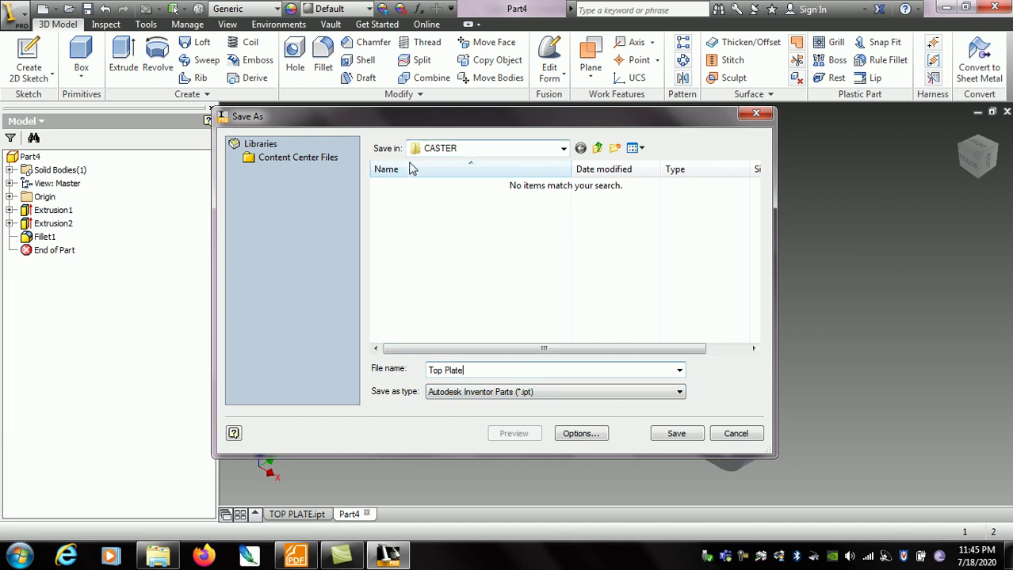
pyautogui.click(676, 434)
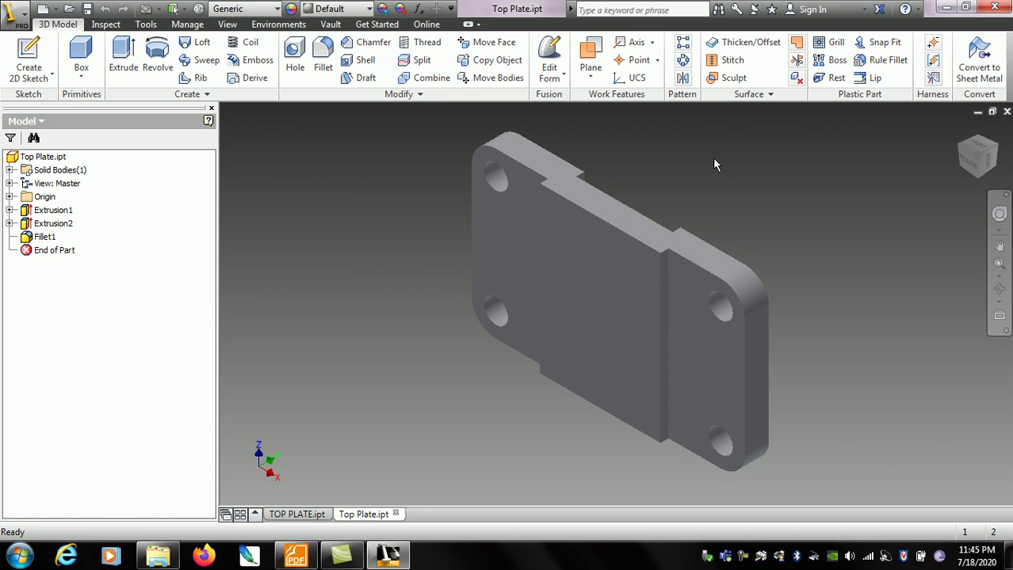
# Inspect the finished top plate from several angles and return to the home view
pyautogui.click(999, 288)
pyautogui.moveTo(700, 220); pyautogui.dragTo(835, 167)
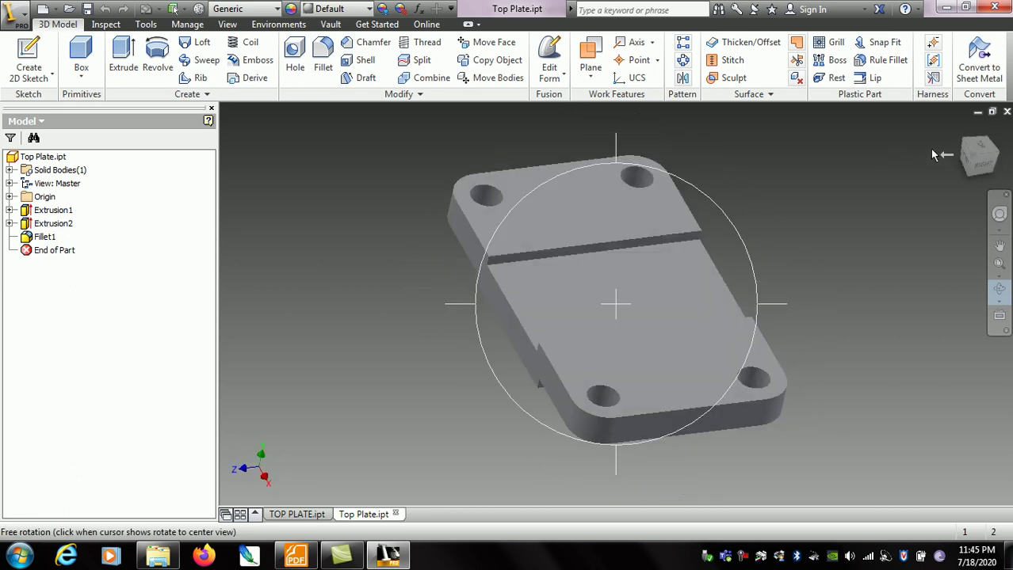
pyautogui.press('Escape')
pyautogui.moveTo(961, 137); pyautogui.dragTo(798, 199)
pyautogui.press('F4')
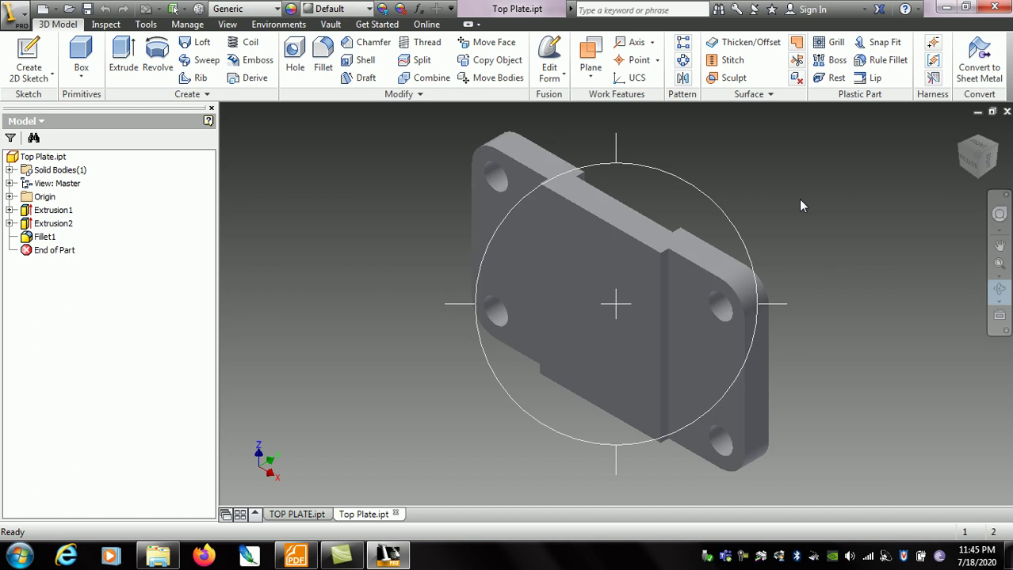